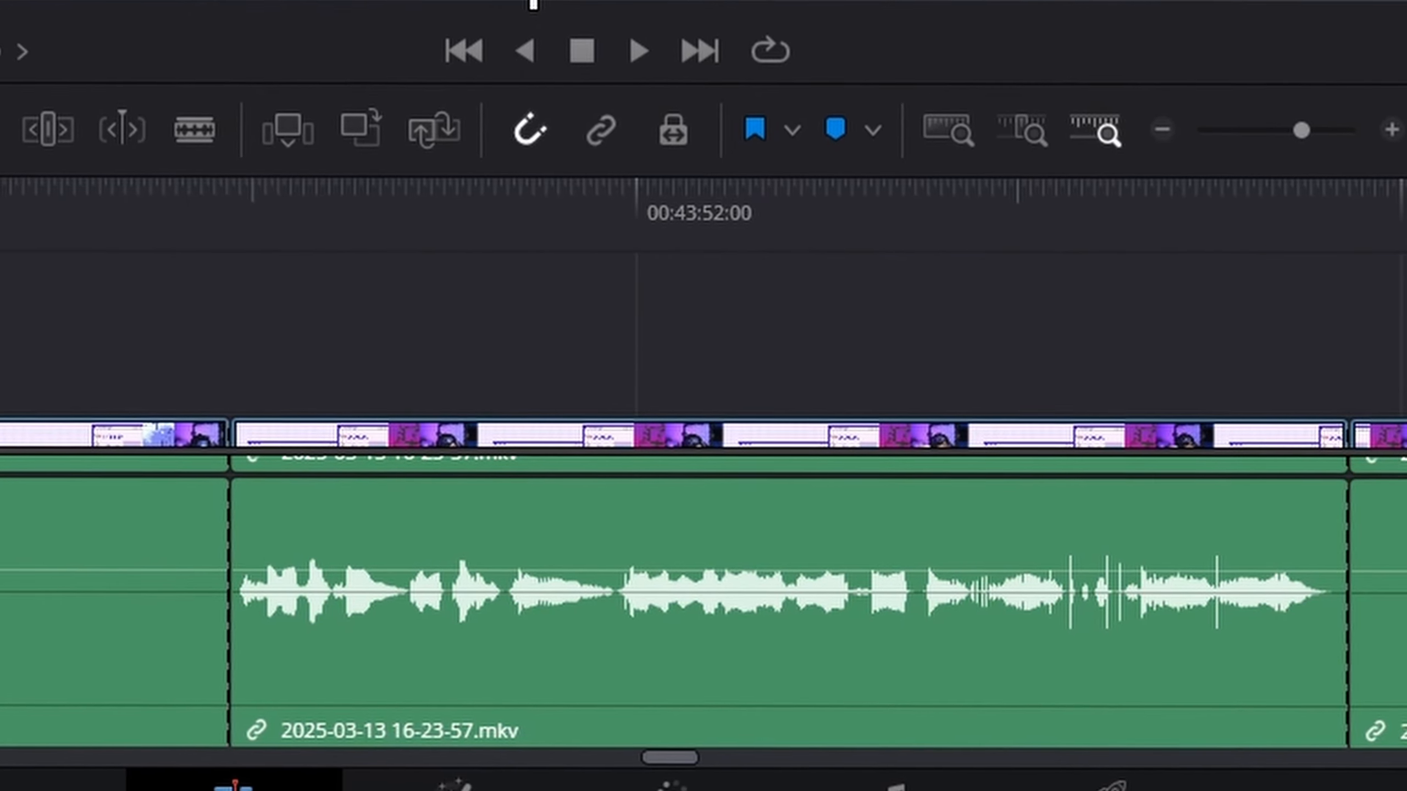
Step: Split the video and audio clip just ahead of the speech that starts shortly before 00:43:50
key(space)
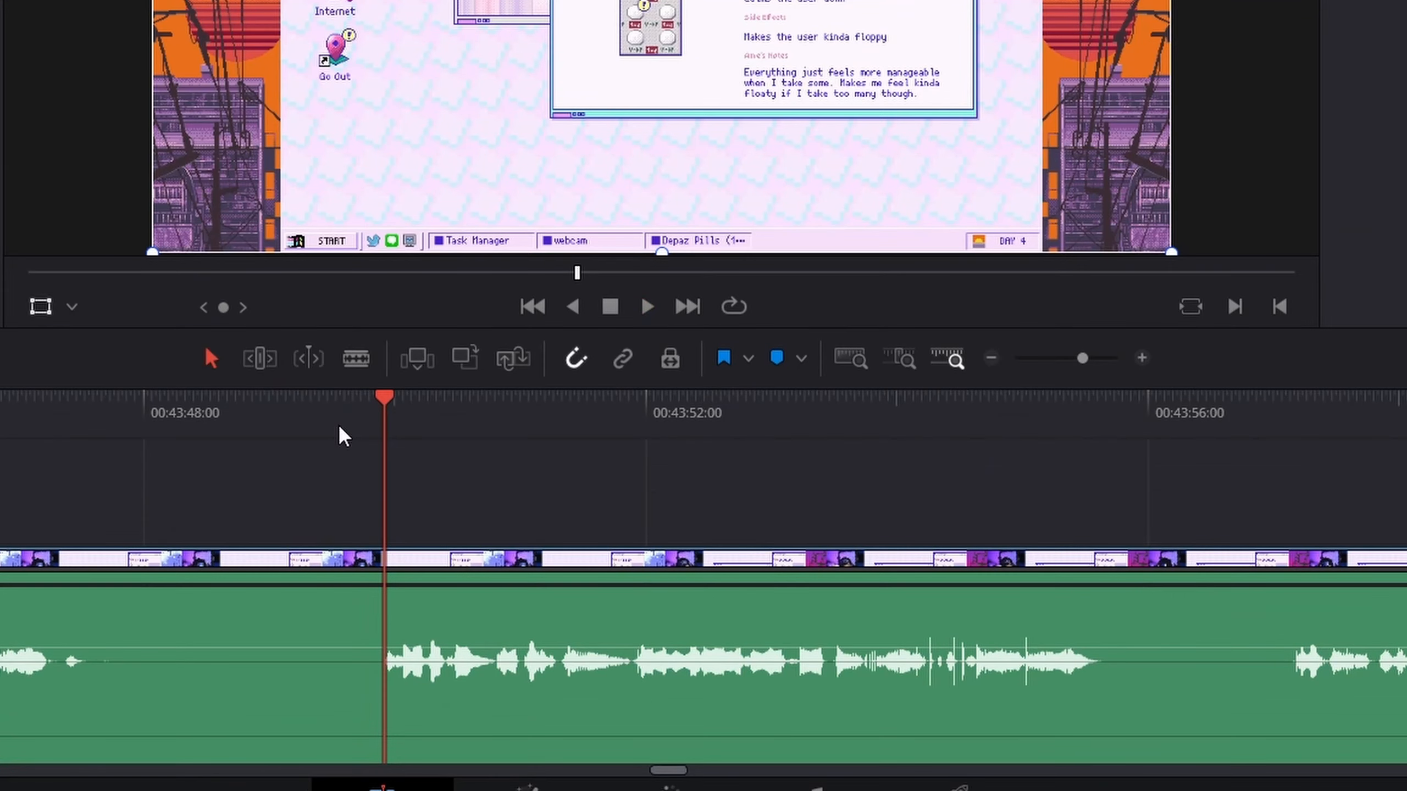
key(Left)
key(ctrl+b)
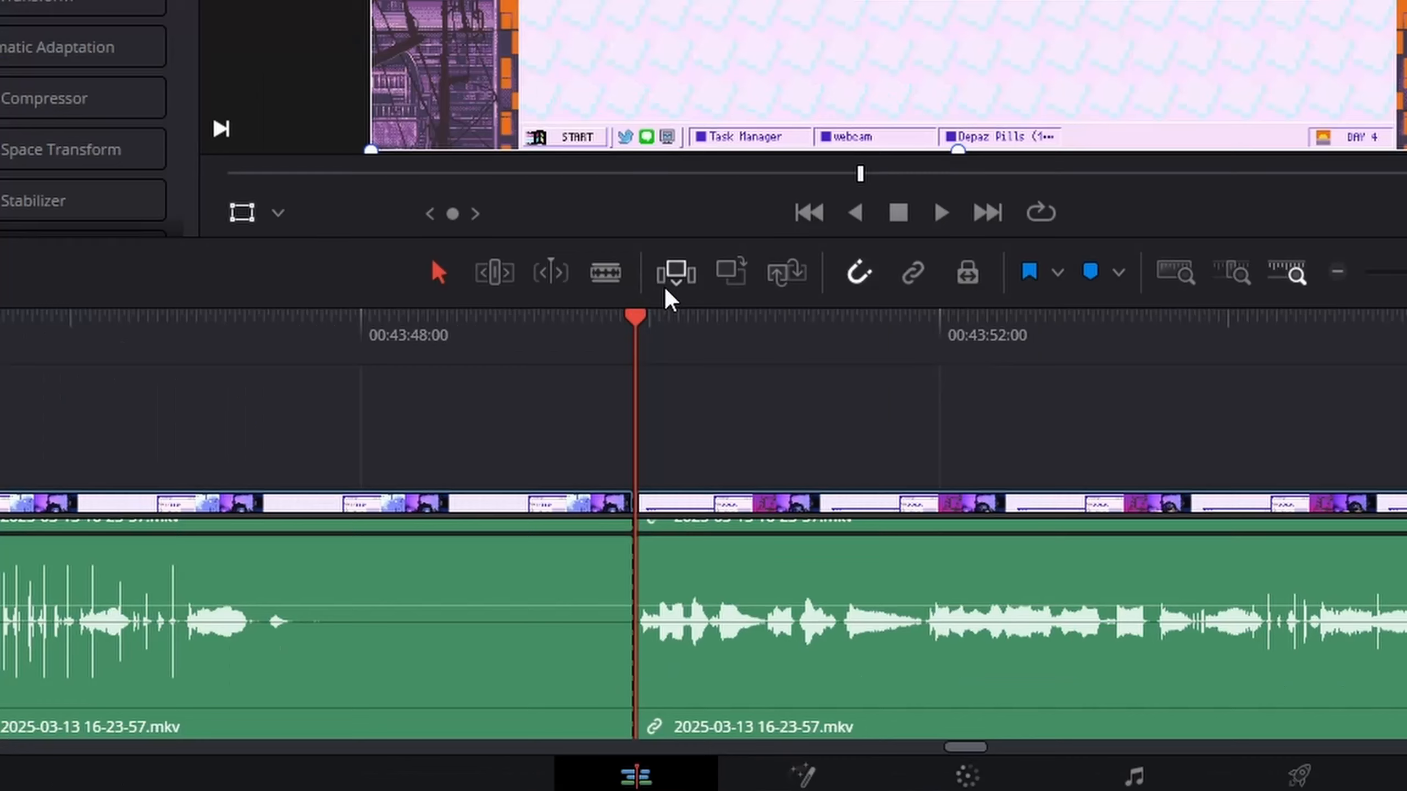
Step: Try cutting the video clip before the playhead in two places with the Blade tool, then undo both cuts
click(606, 272)
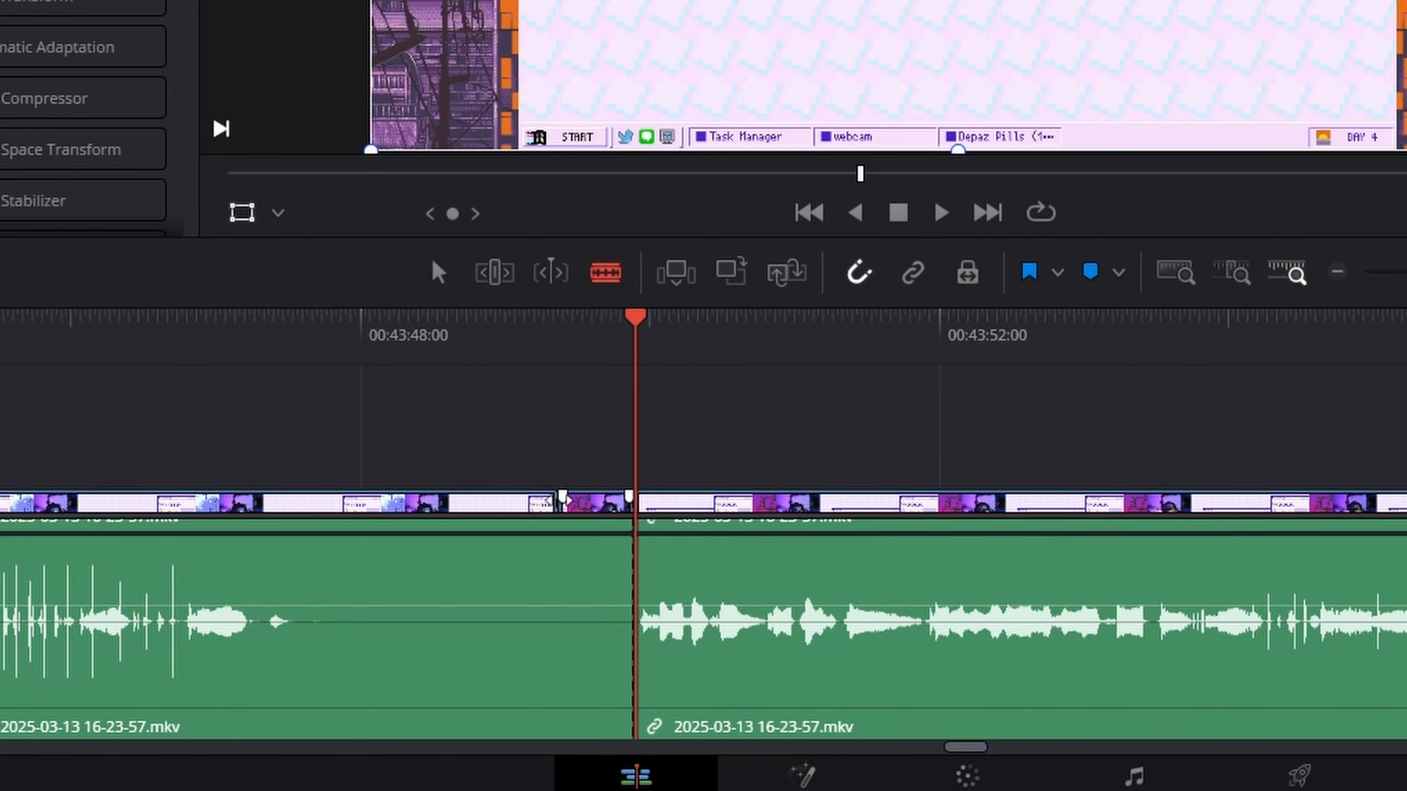
click(463, 507)
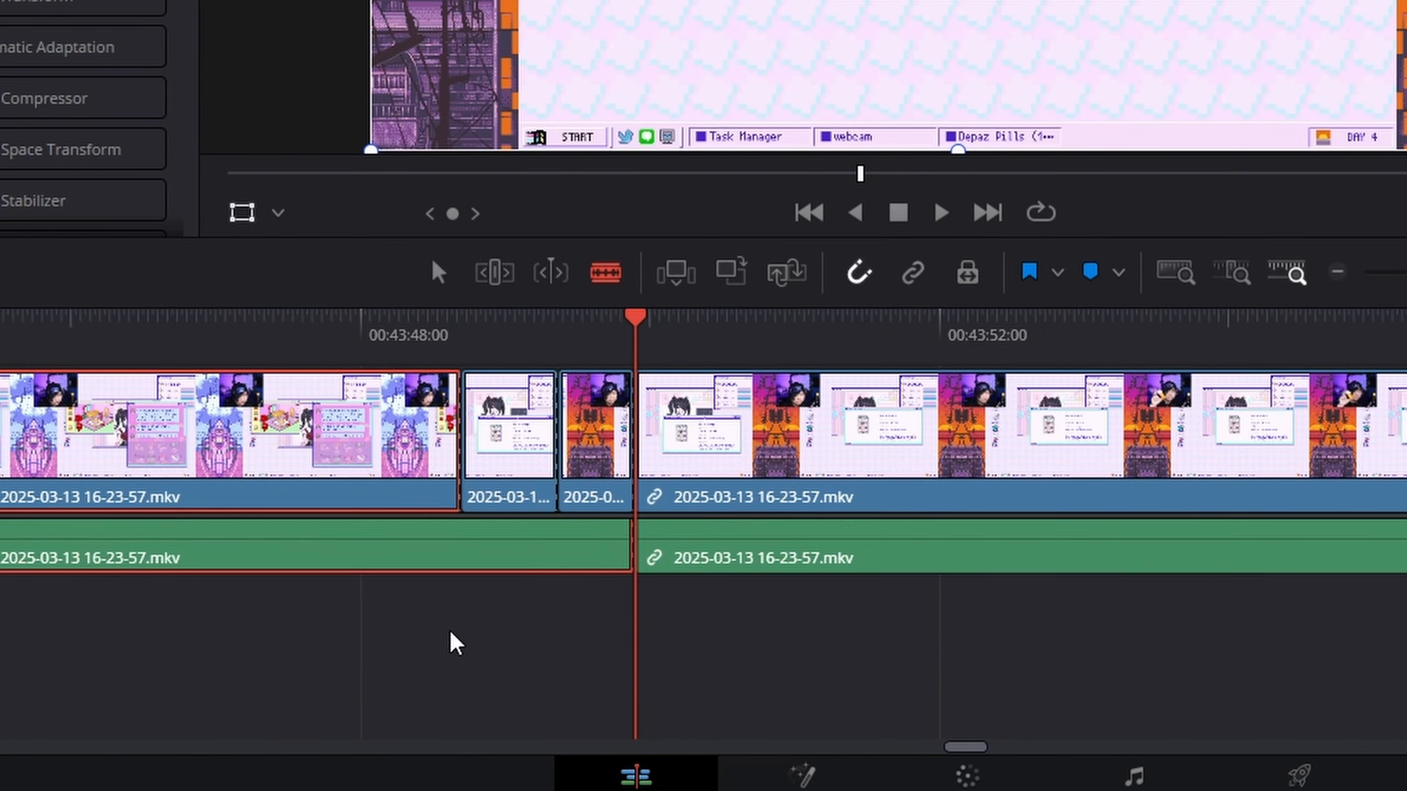
key(ctrl+z)
key(ctrl+z)
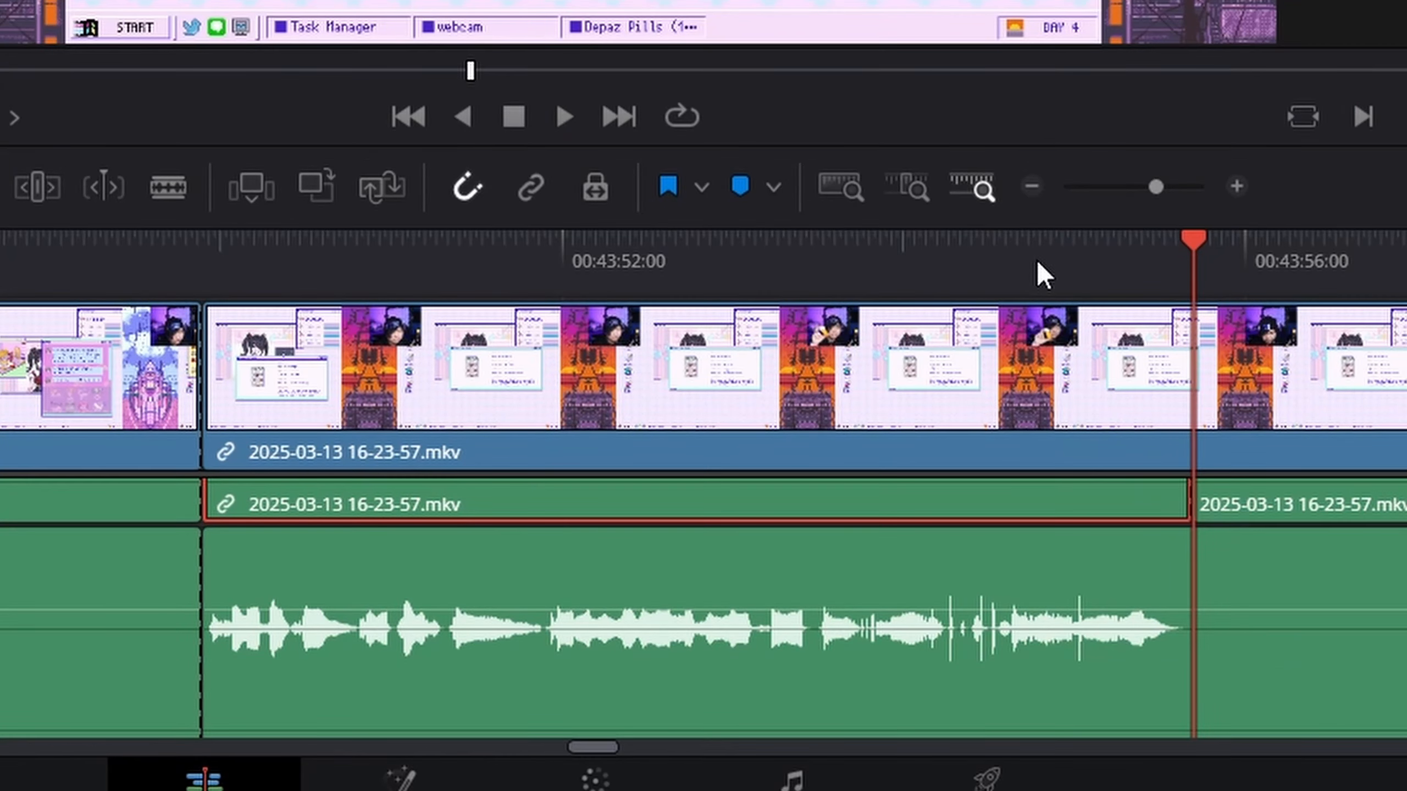
Step: Split the clip where the phrase ends and frame the pill text in the short clip near 00:43:51 with zoom 4.080, position -935.094, -348.679
key(ctrl+b)
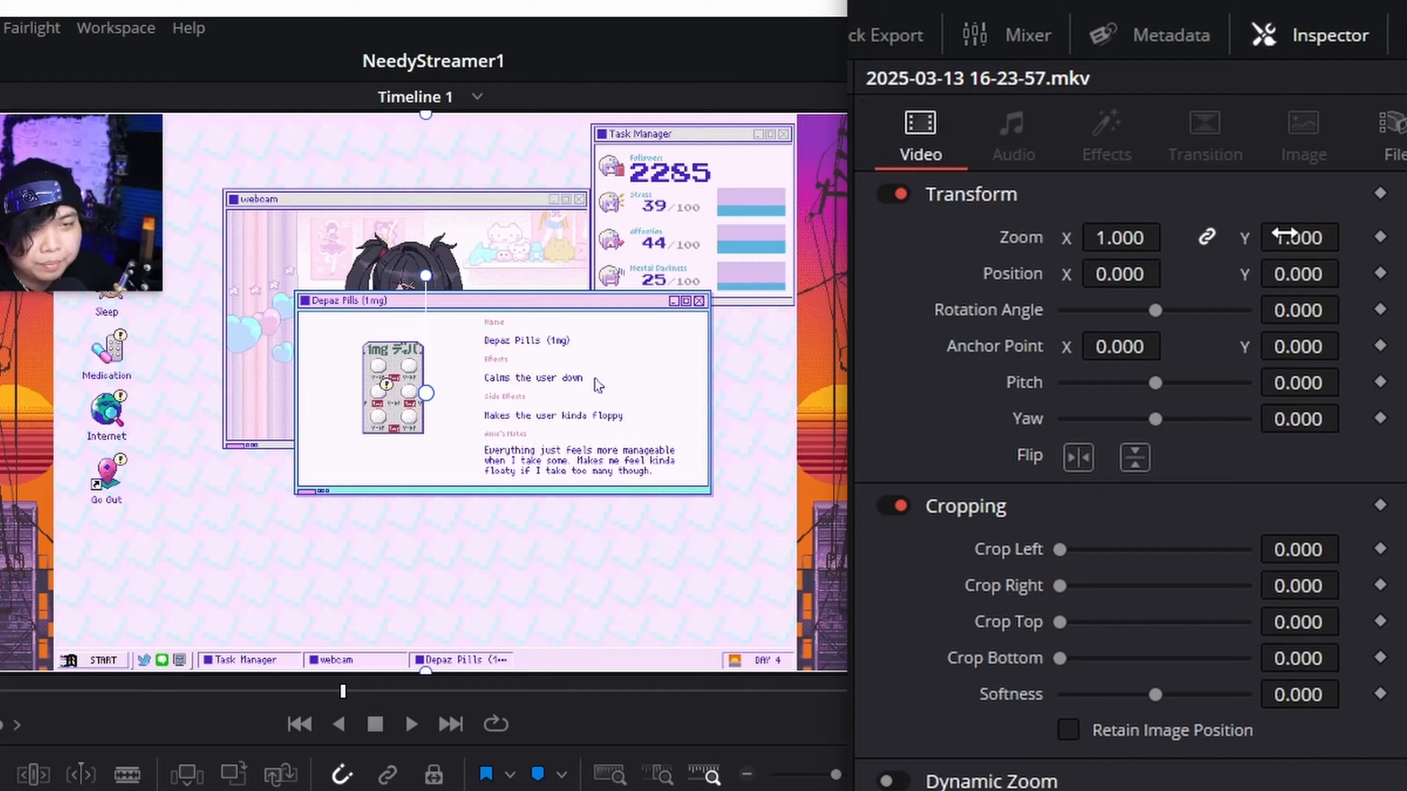
scroll(727, 262, up, 10)
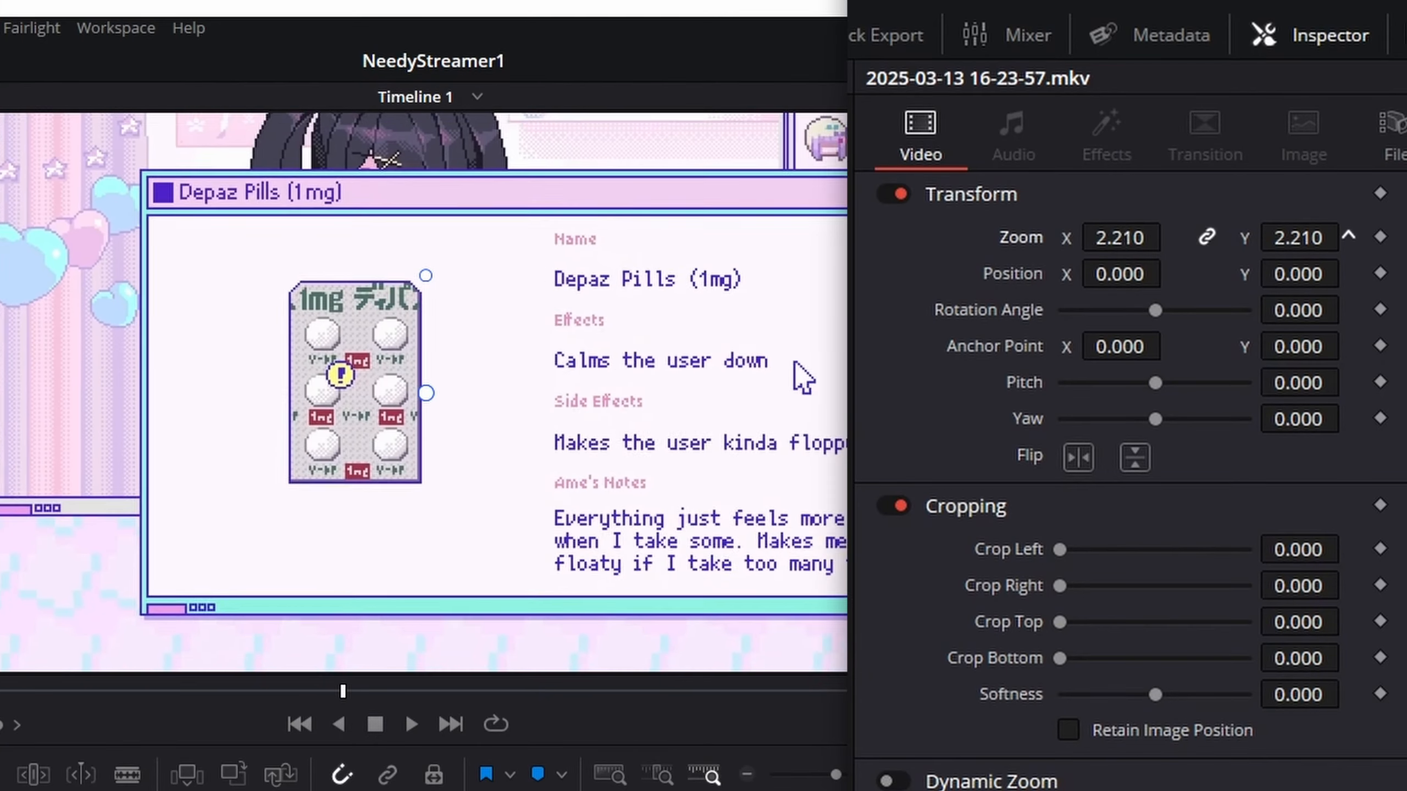
drag(728, 261, 354, 424)
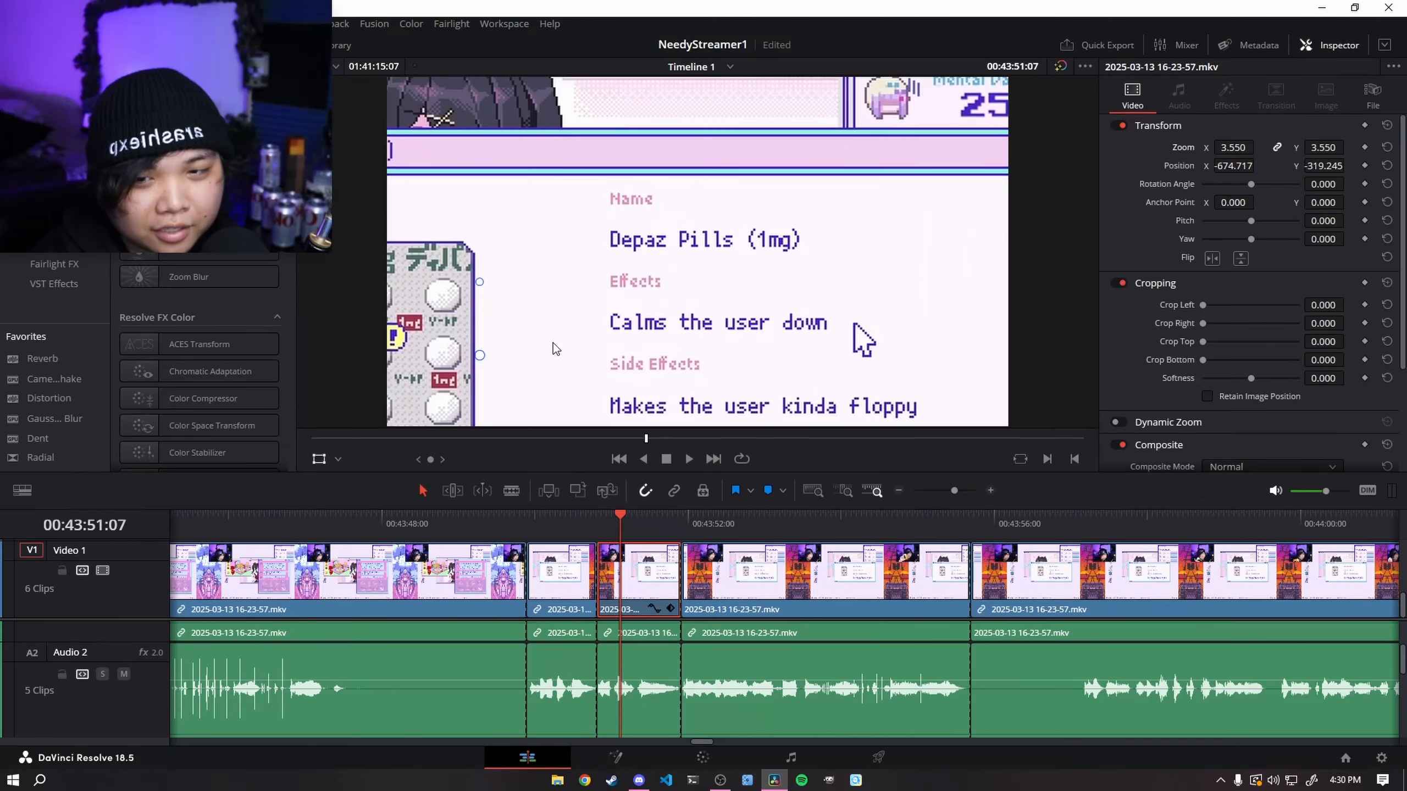
drag(460, 391, 433, 240)
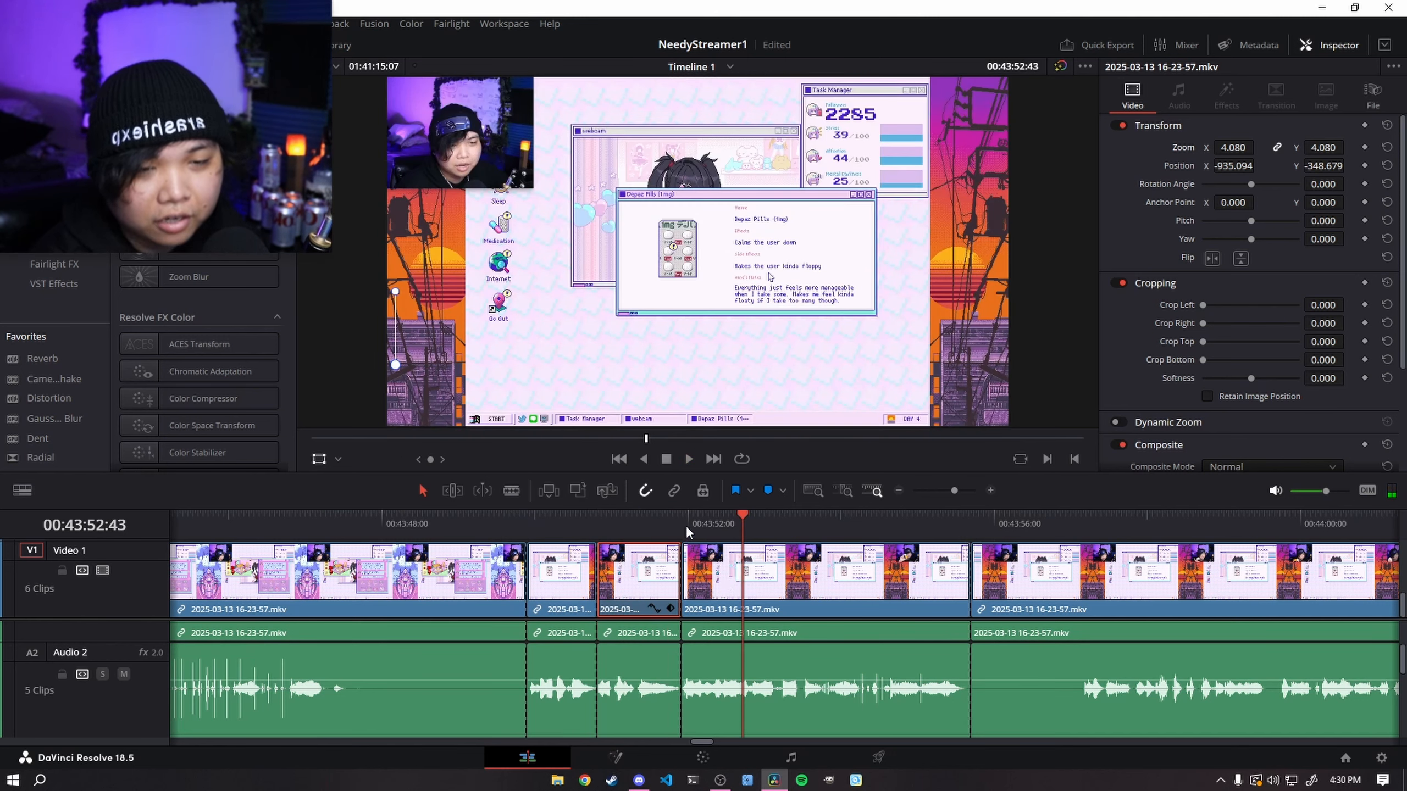
Step: Place the Zoom preset from the Power Bins above Video 1, spanning from about 00:43:53 to the cut below
scroll(727, 600, up, 1)
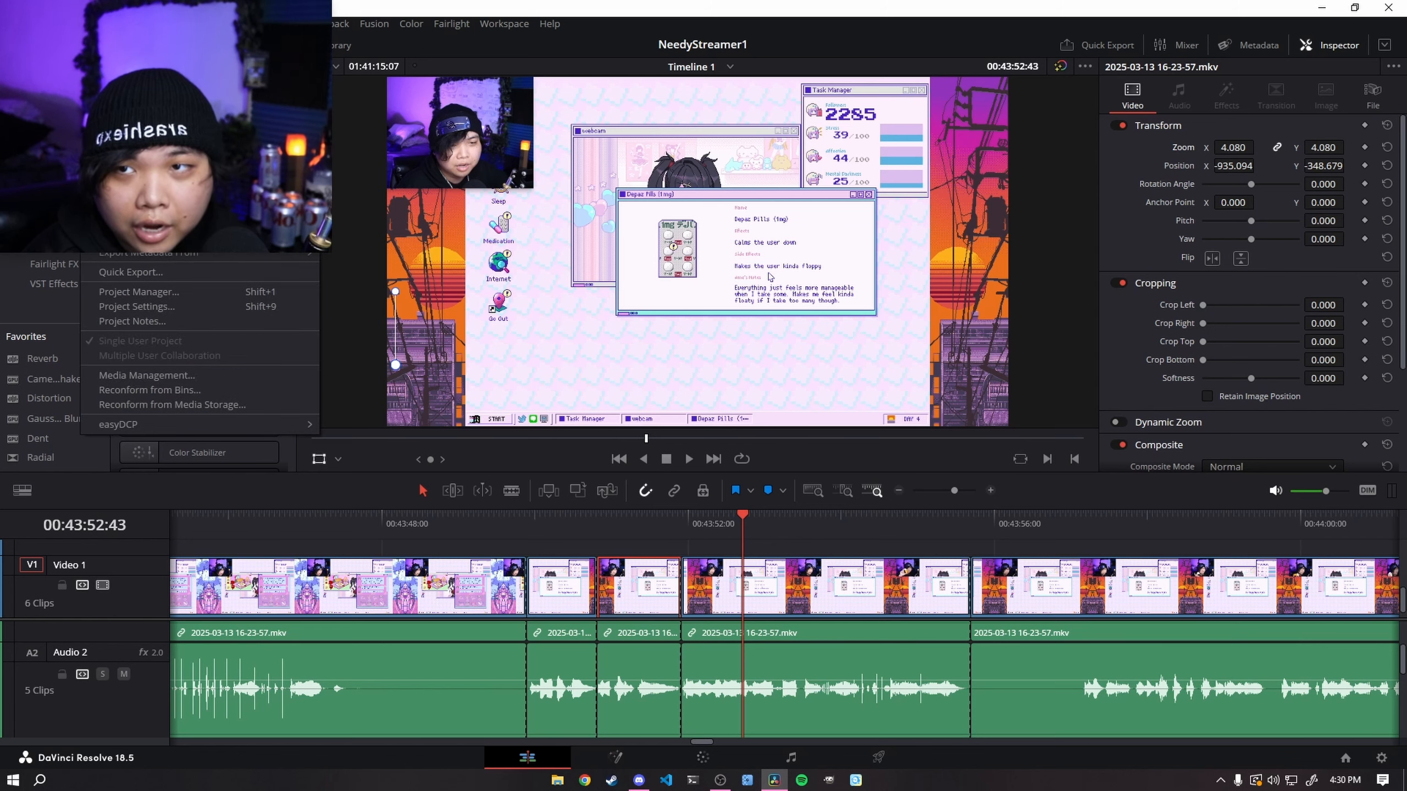
click(33, 45)
drag(237, 424, 818, 553)
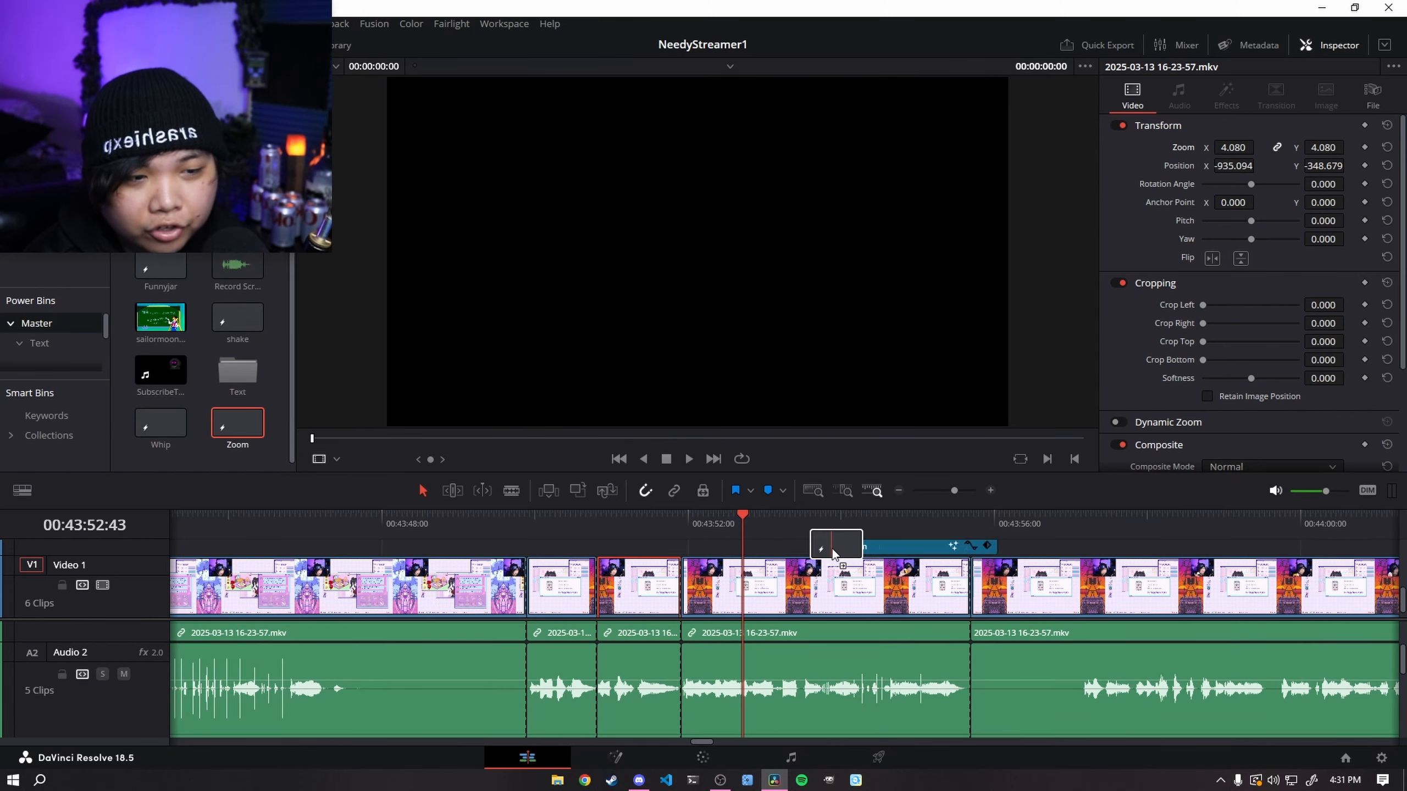
click(738, 525)
key(space)
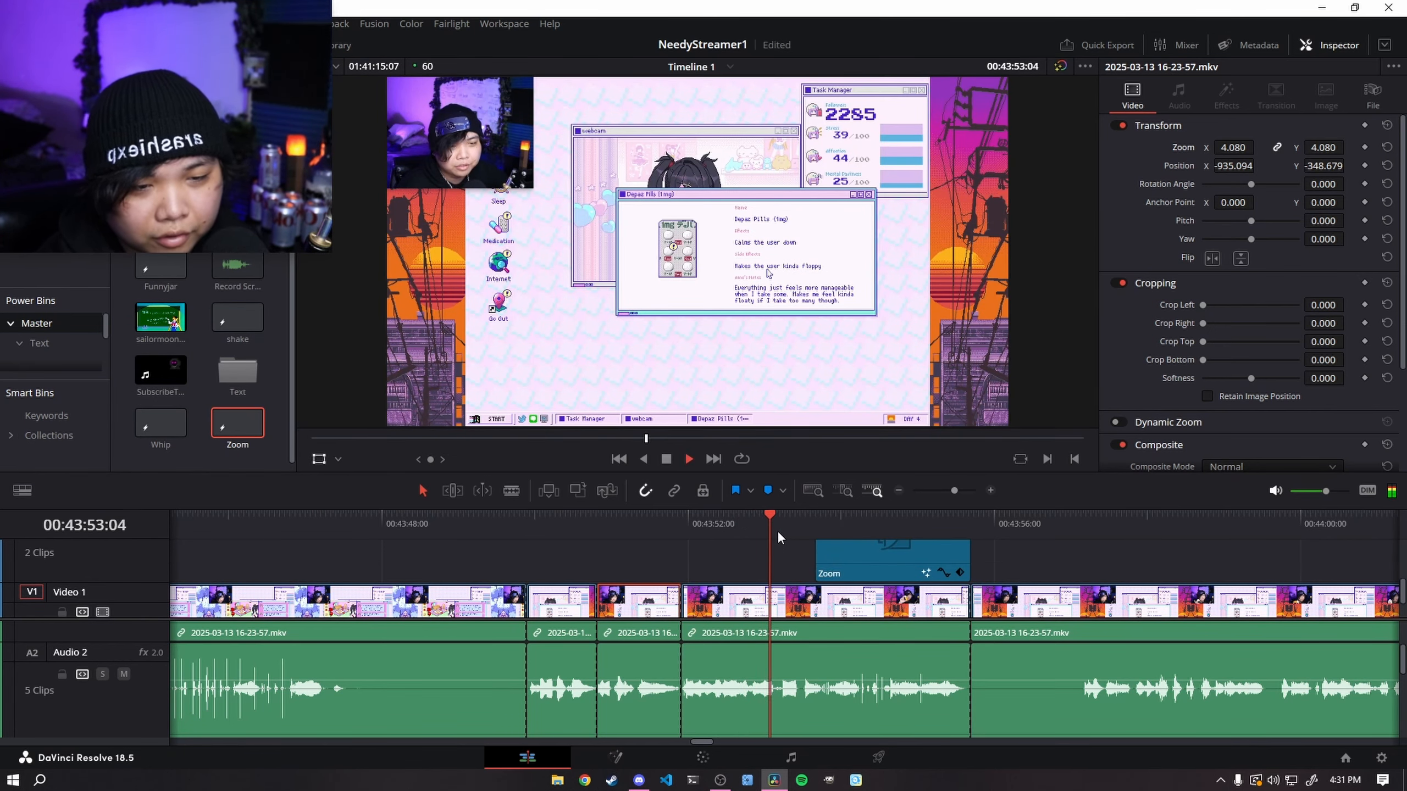
drag(921, 560, 971, 561)
Step: Play the section around the Zoom preset several times to check how it zooms in on the webcam
click(758, 524)
key(space)
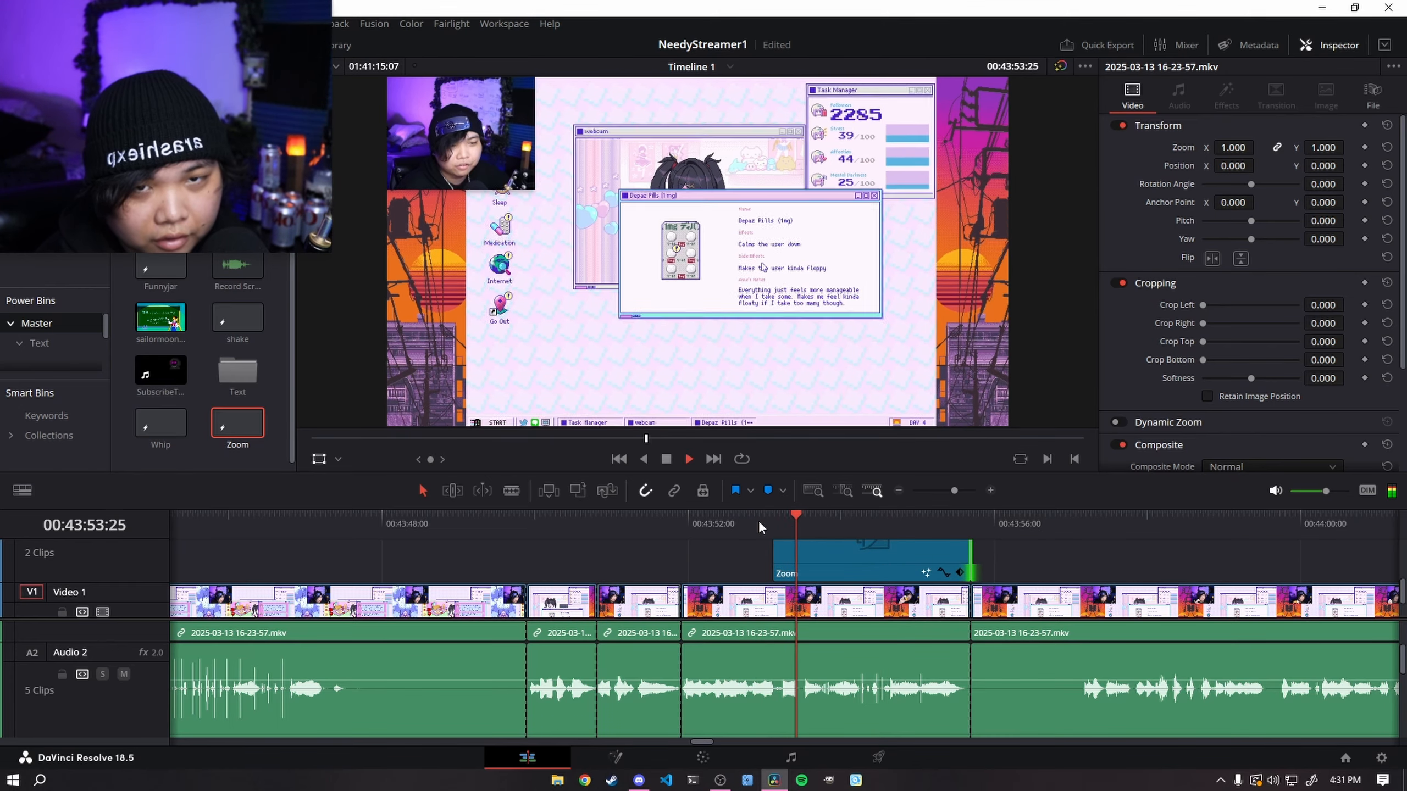
click(759, 520)
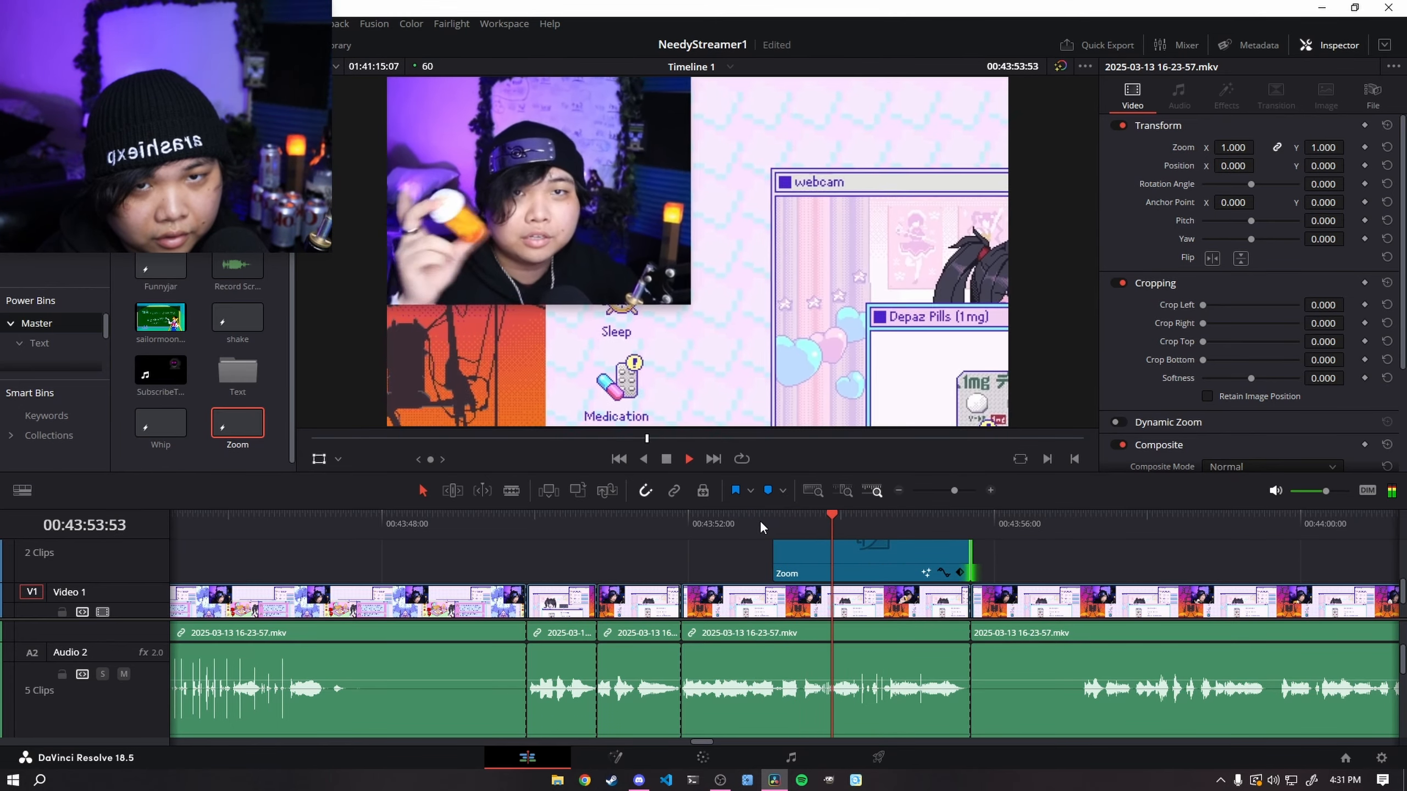
click(652, 527)
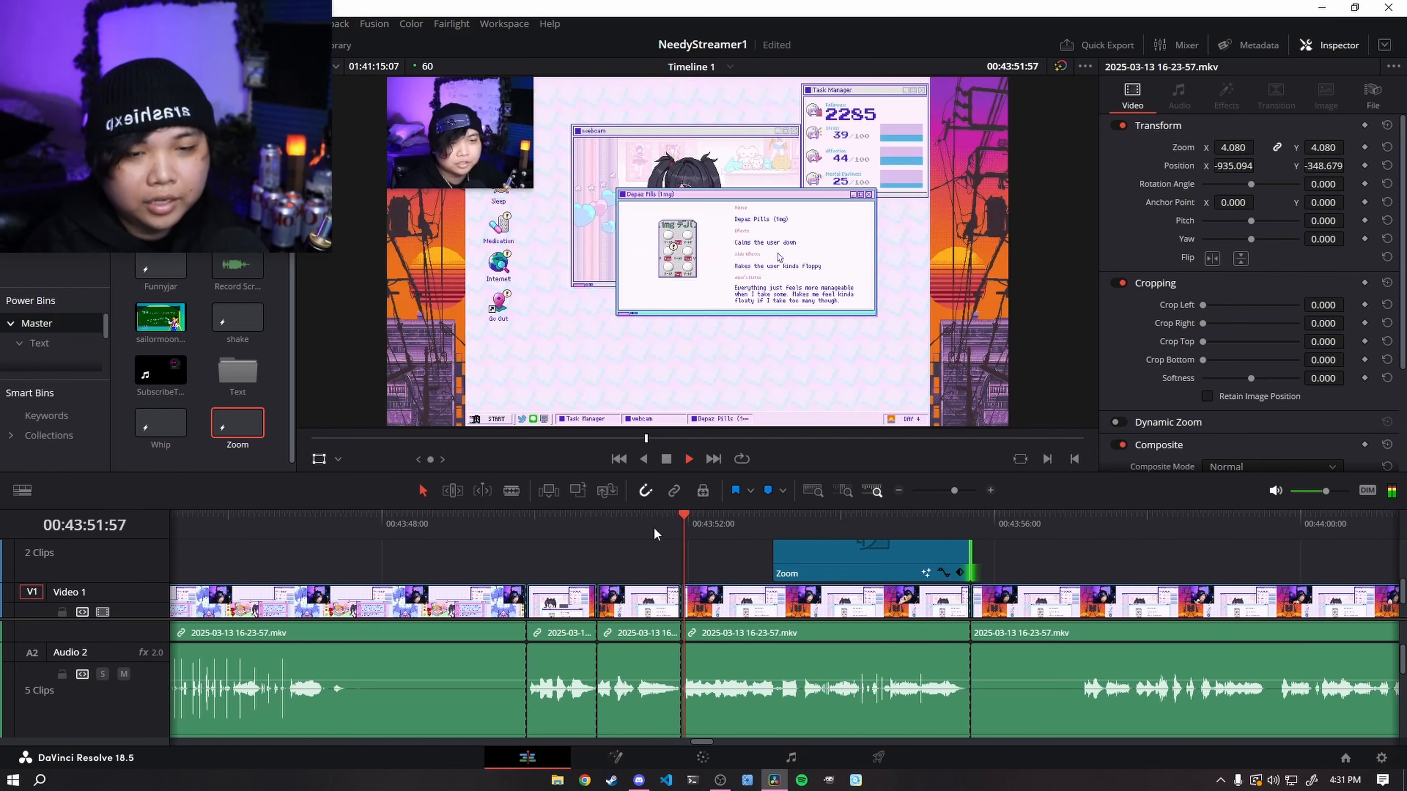
key(space)
click(665, 595)
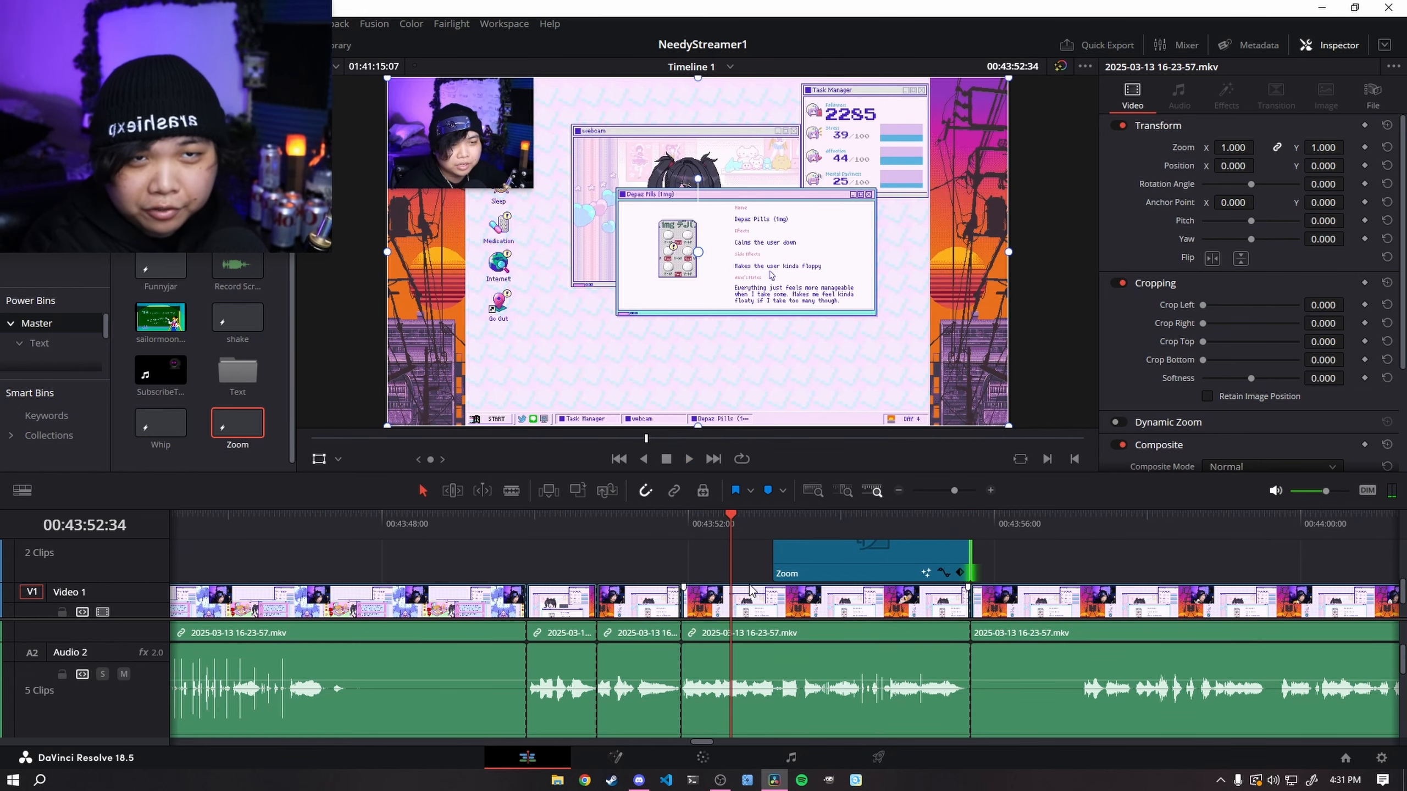
key(space)
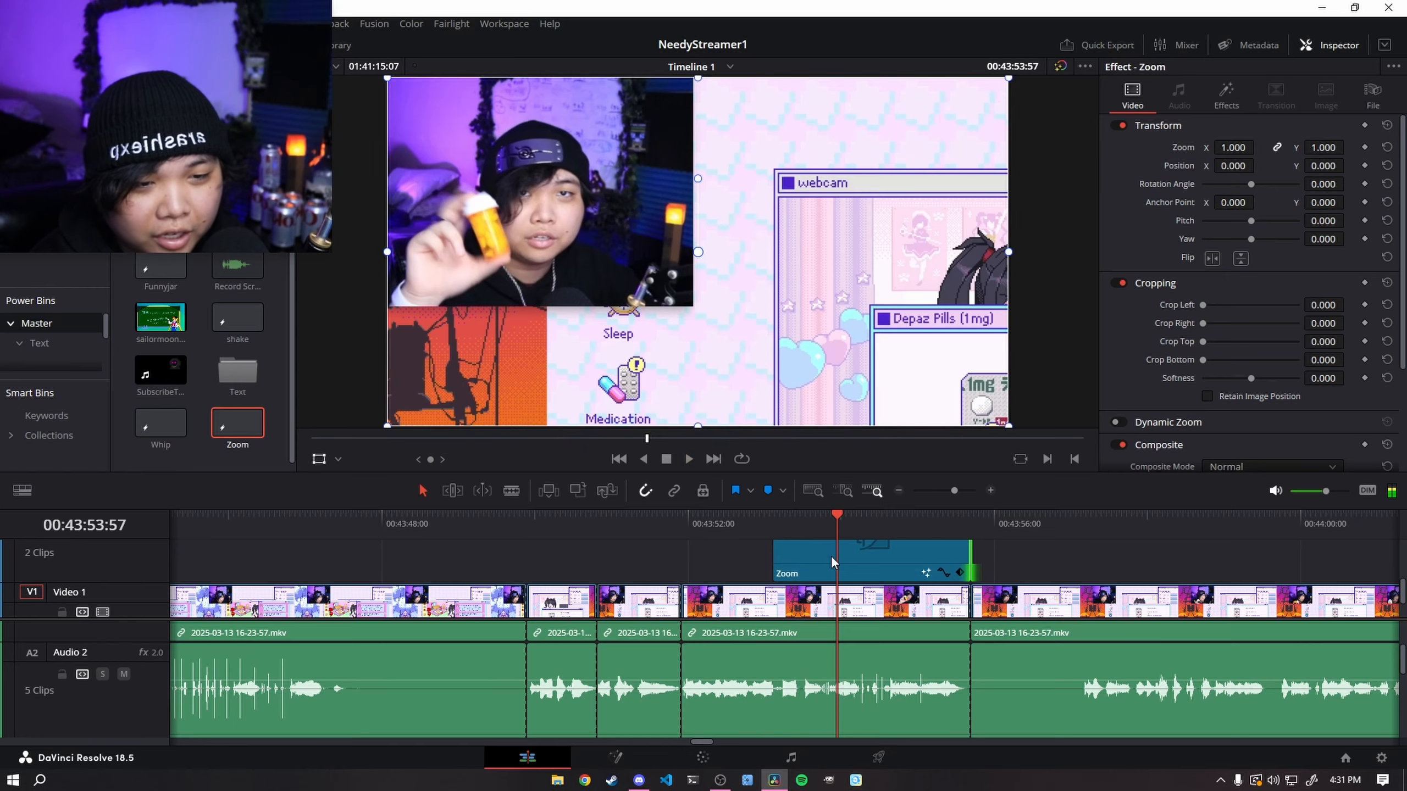
click(777, 529)
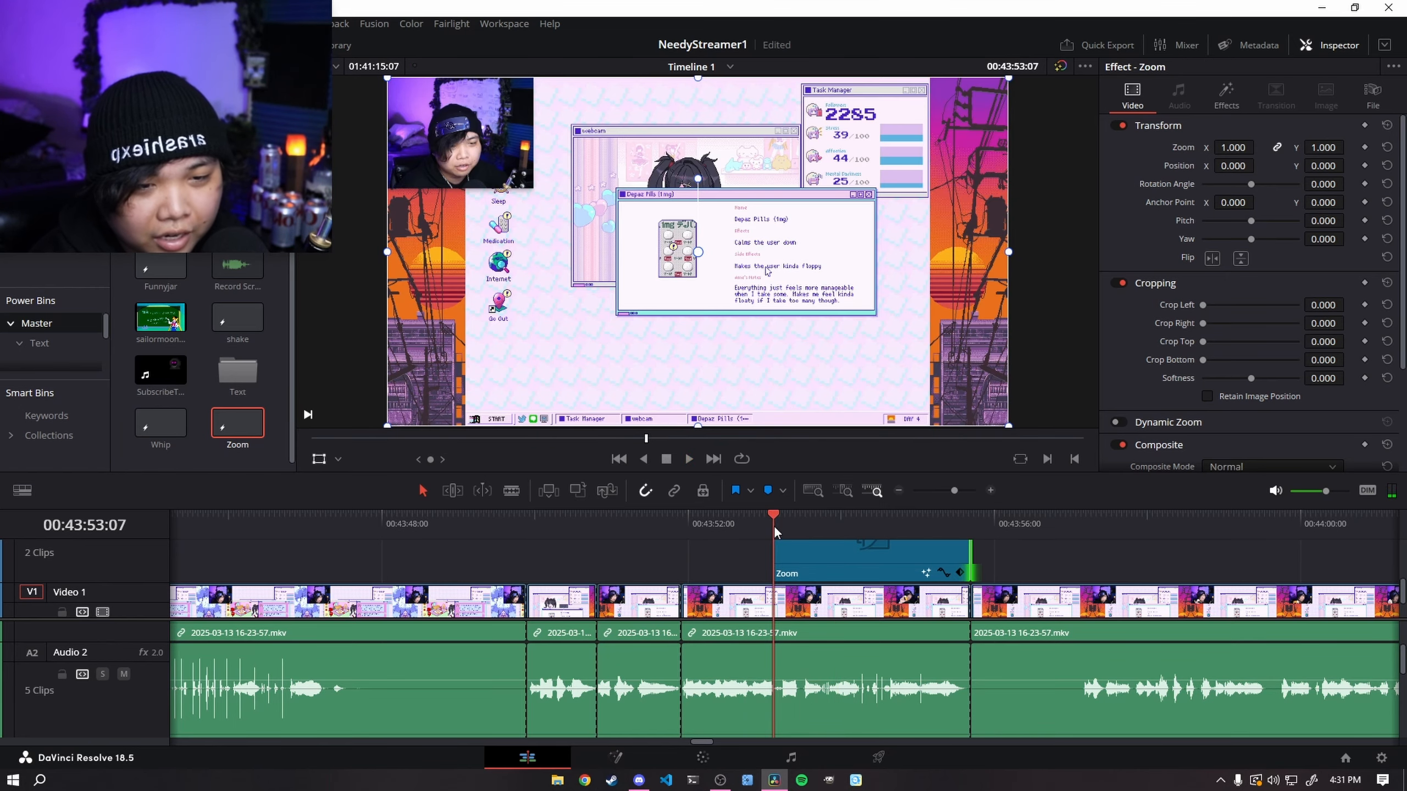
key(space)
Step: Review the Zoom preset's MagicAnimateV3Free settings, including its zoom controls, and reset the effect
click(864, 572)
click(1226, 93)
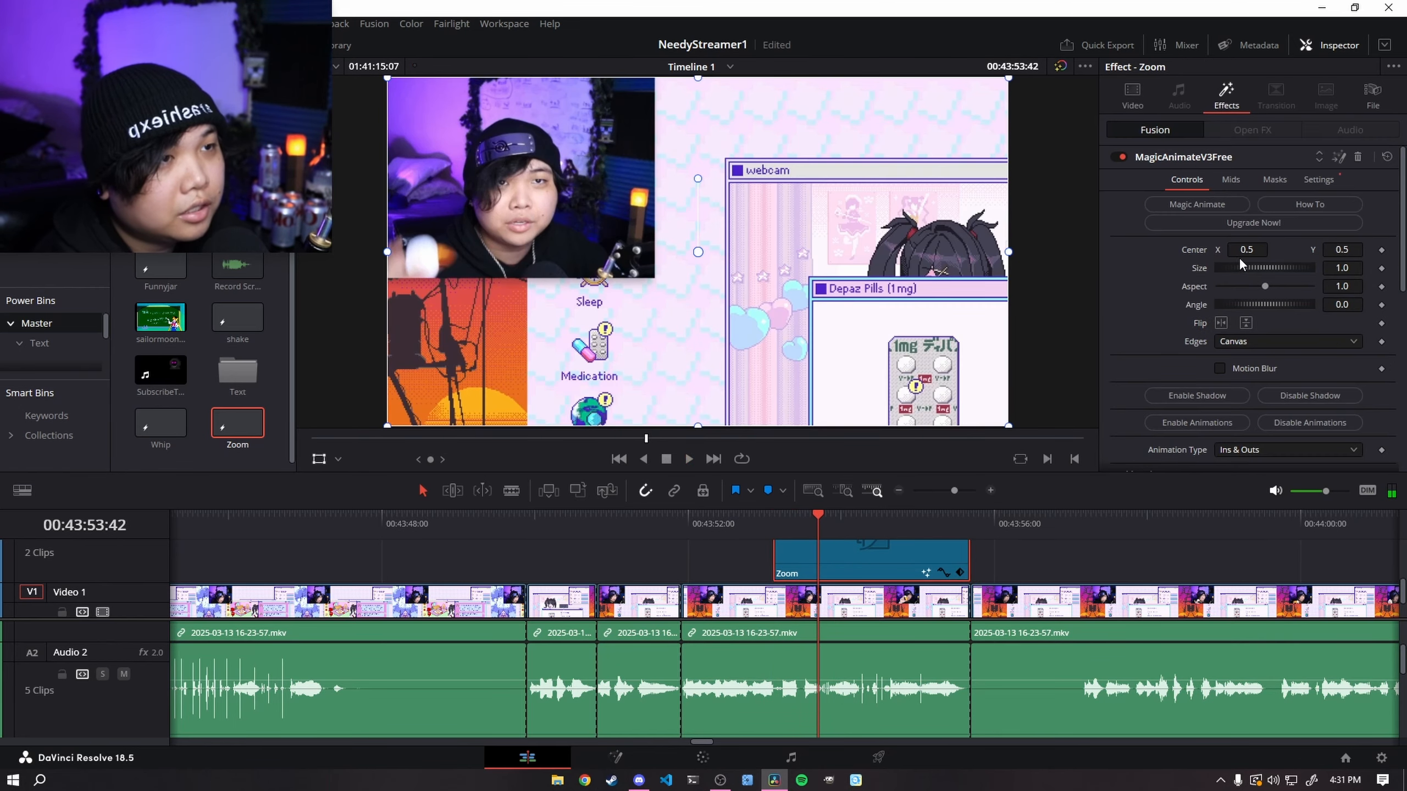
scroll(1191, 371, down, 5)
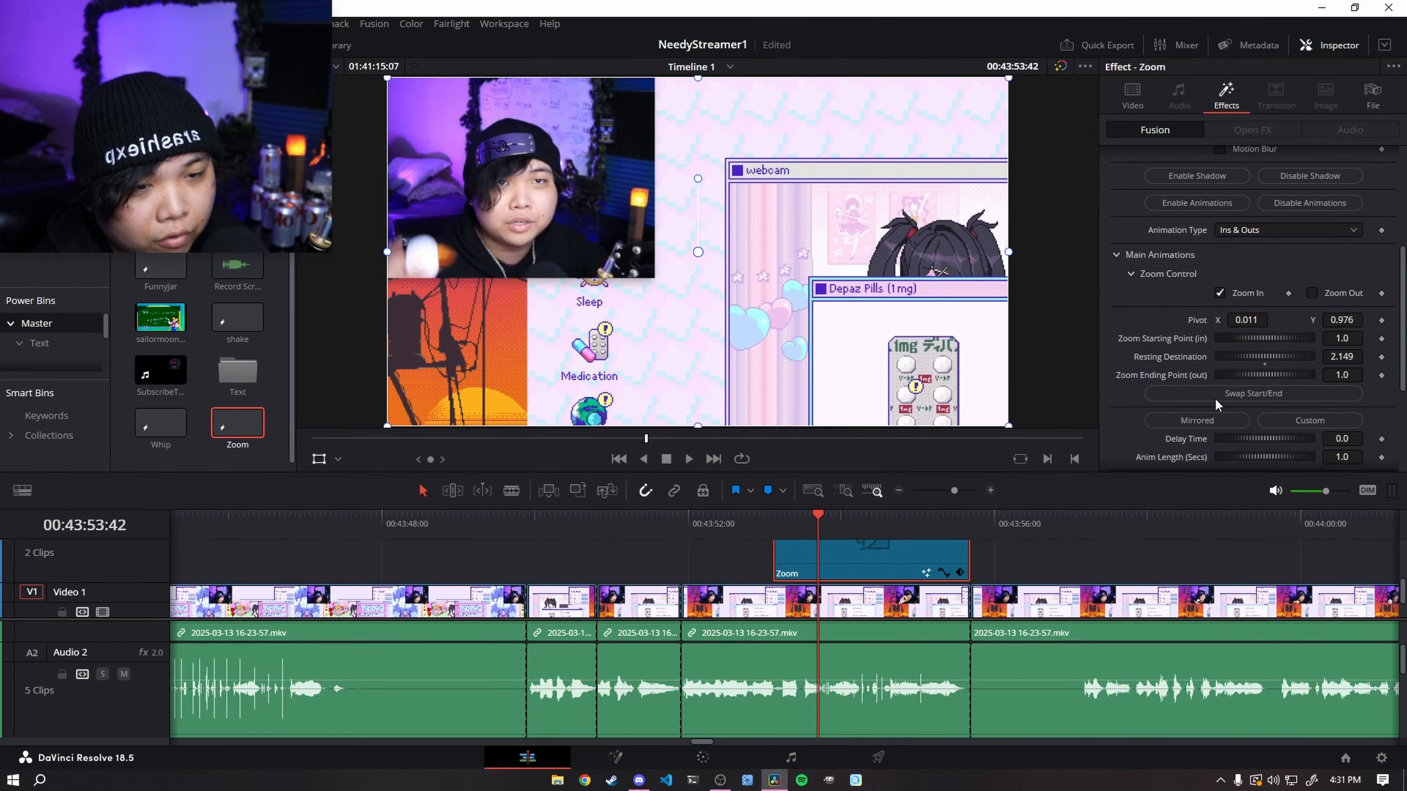
scroll(1284, 248, up, 5)
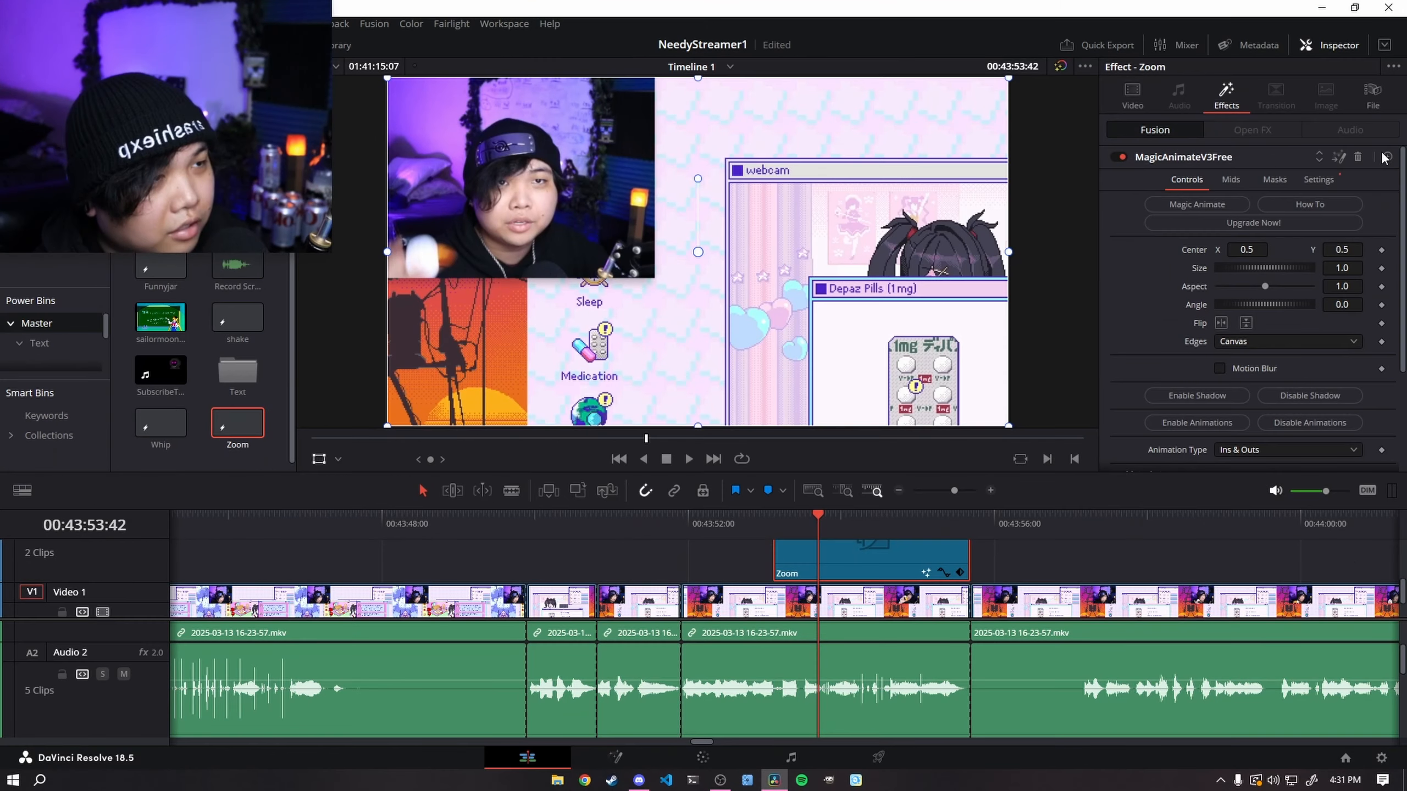
click(1385, 158)
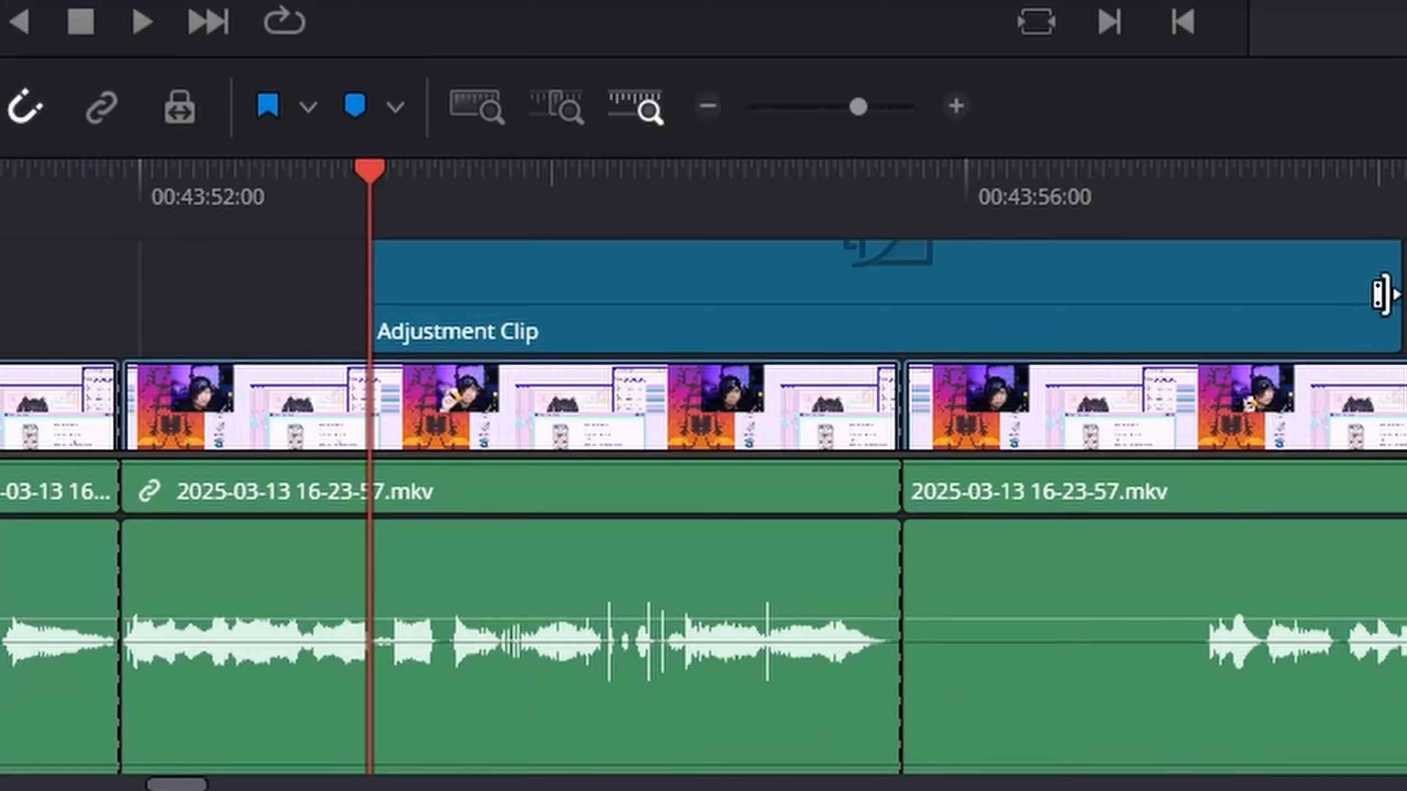
Step: Trim the adjustment clip's end to the cut in the video below it and enlarge its track's height
drag(1146, 560, 962, 559)
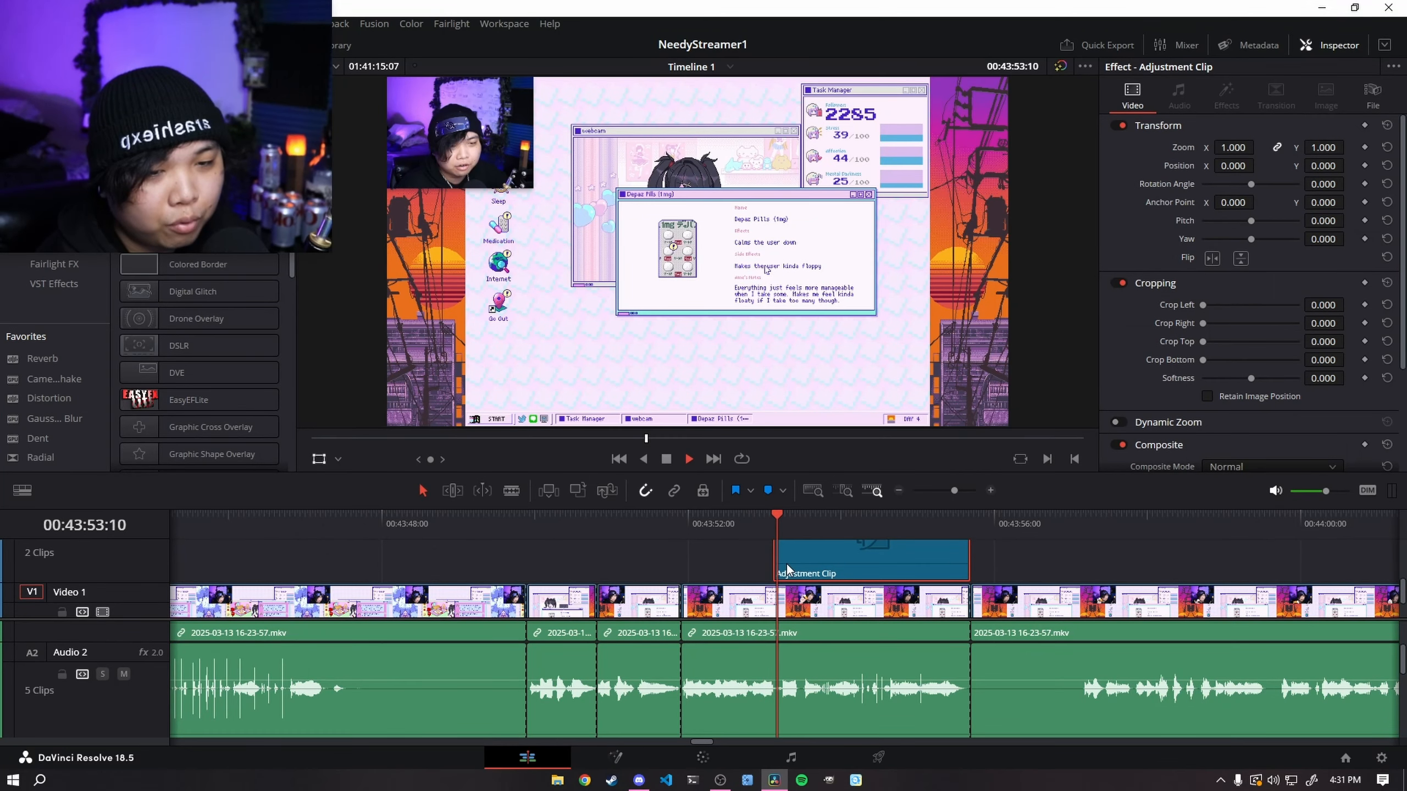
key(space)
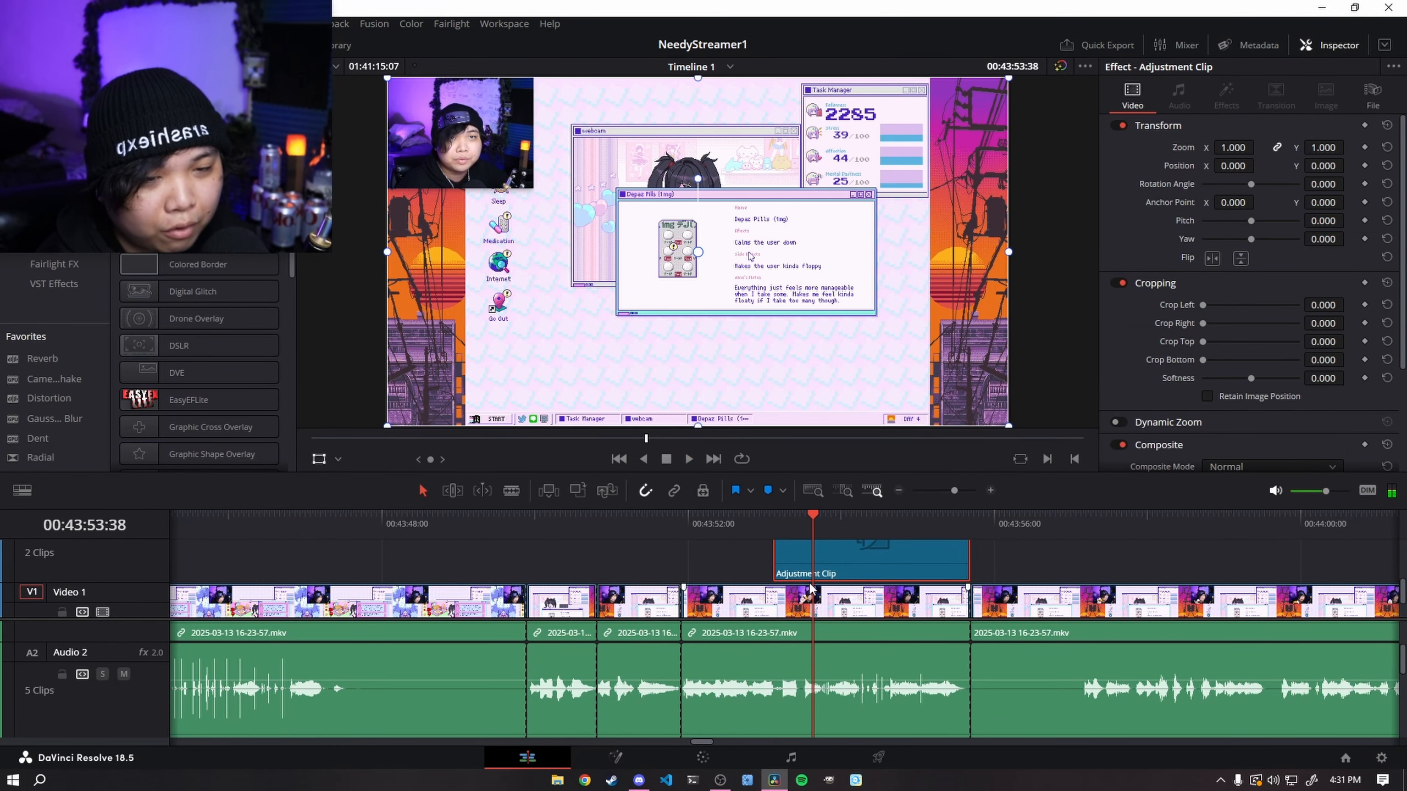
drag(810, 583, 815, 594)
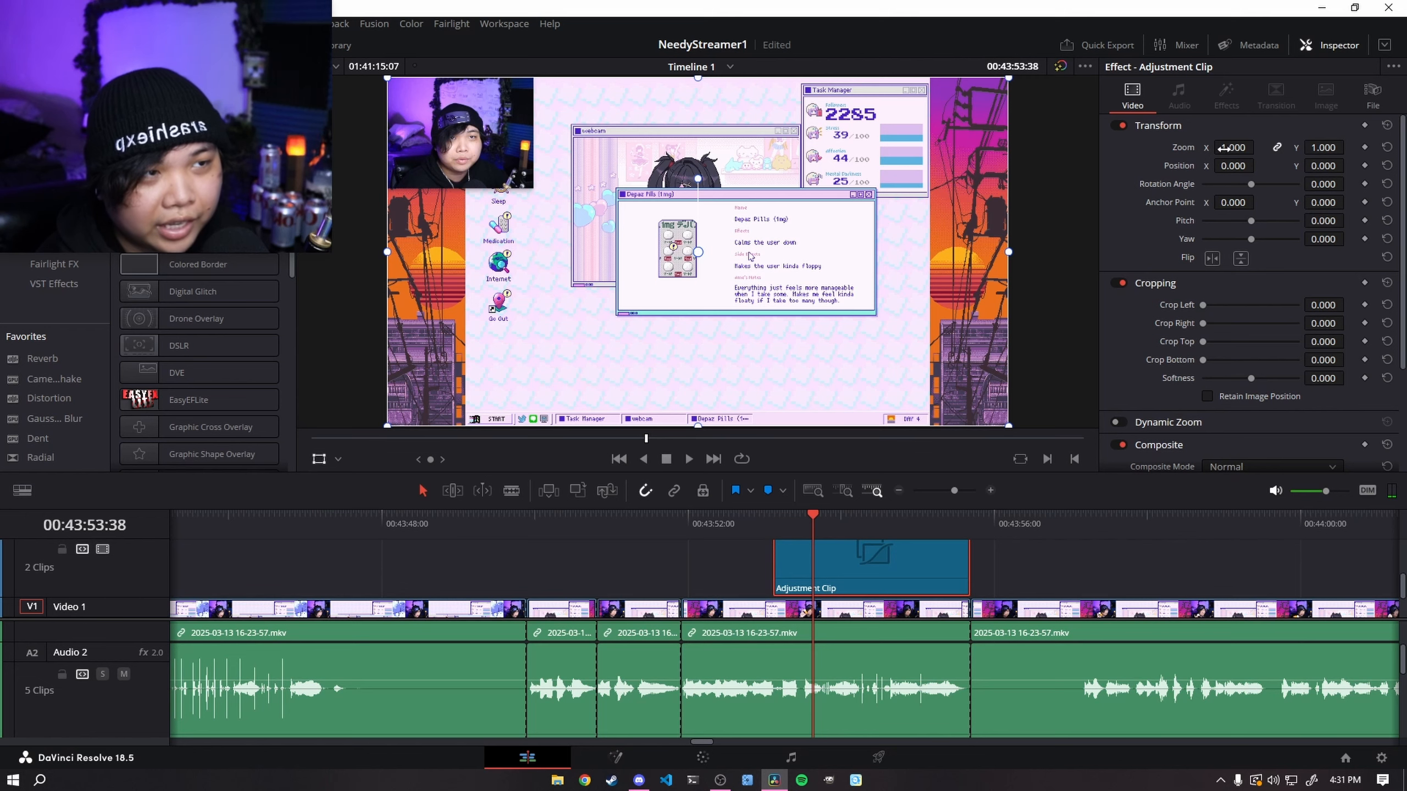
Step: Set the adjustment clip's zoom to 2.860, shift it about two seconds later and play through it
drag(1259, 146, 1360, 147)
drag(882, 571, 1043, 559)
click(780, 531)
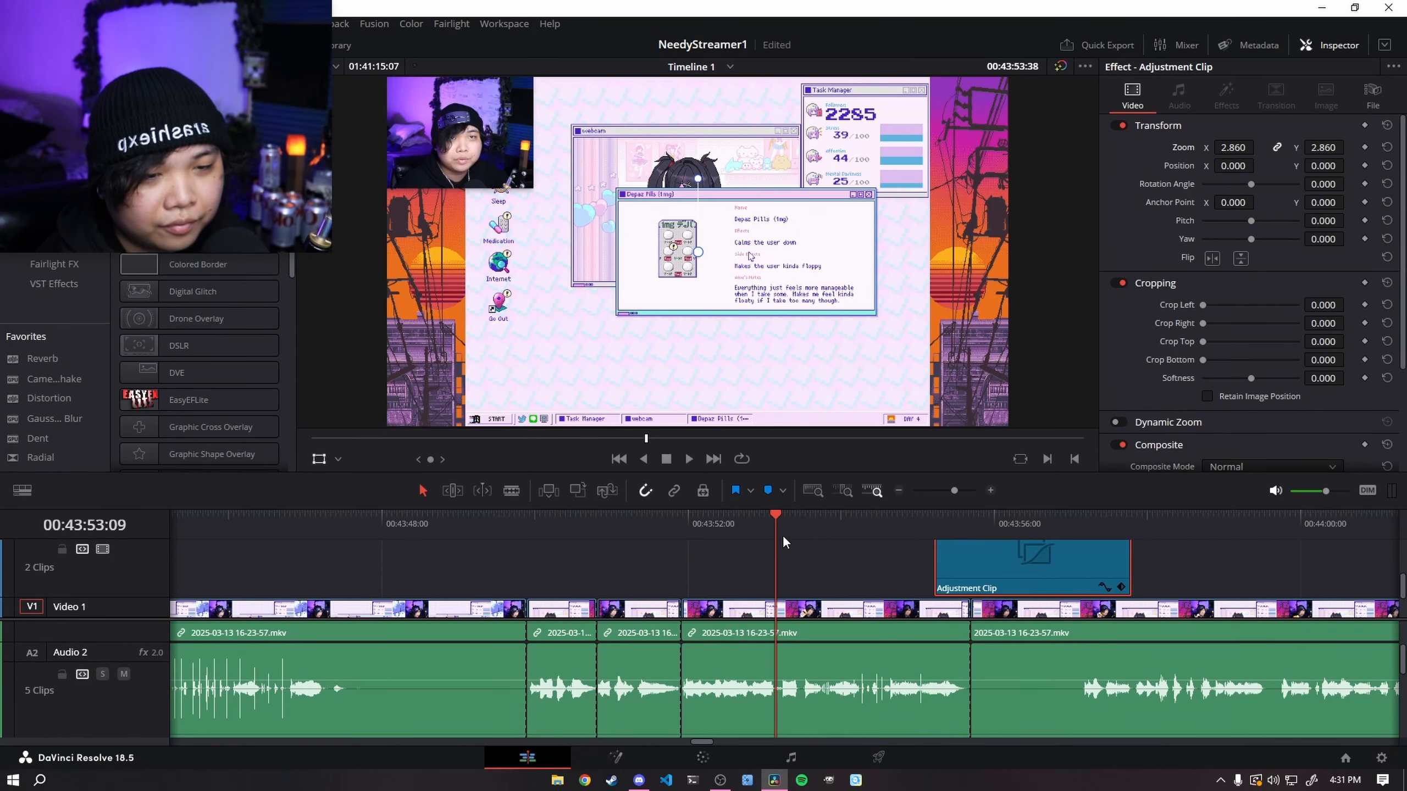
click(844, 563)
key(space)
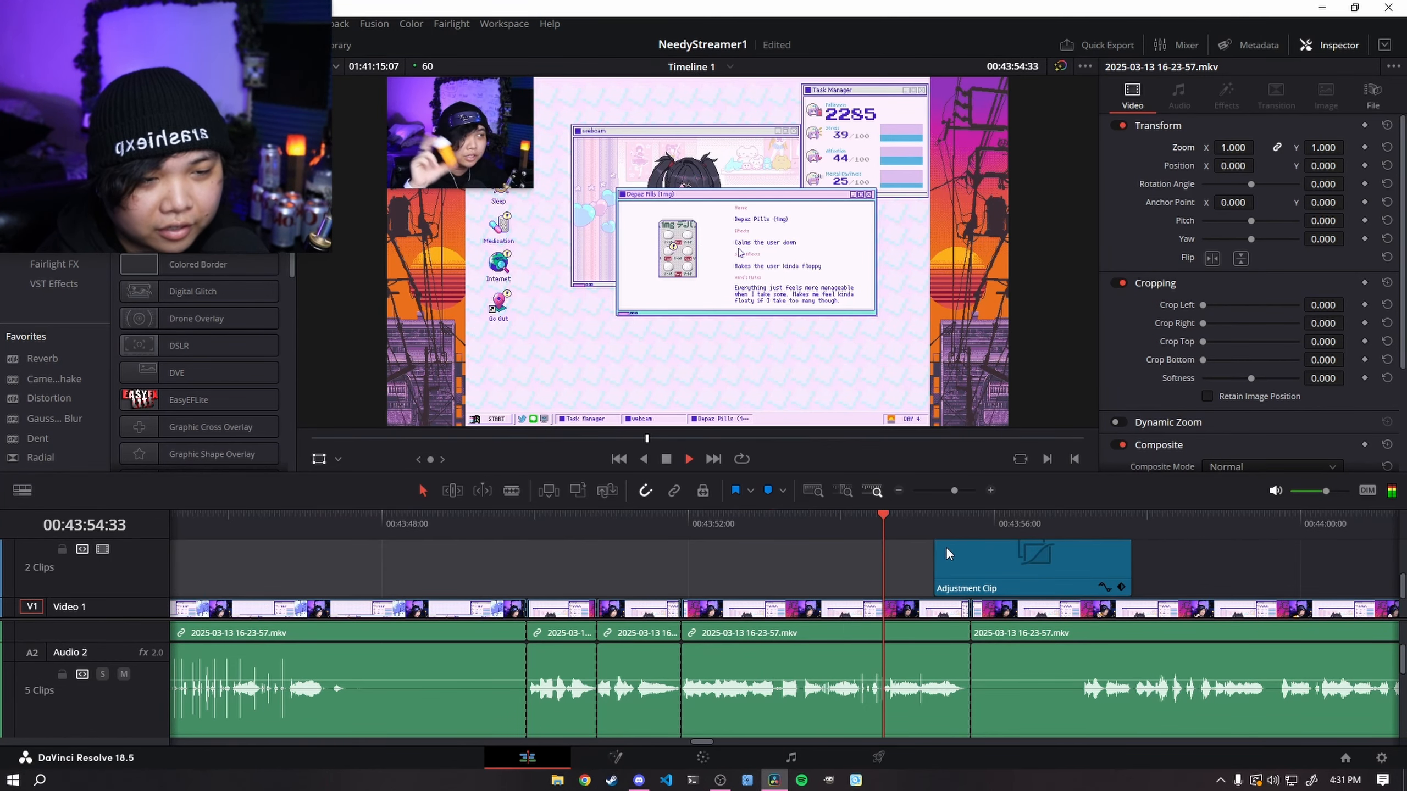
key(space)
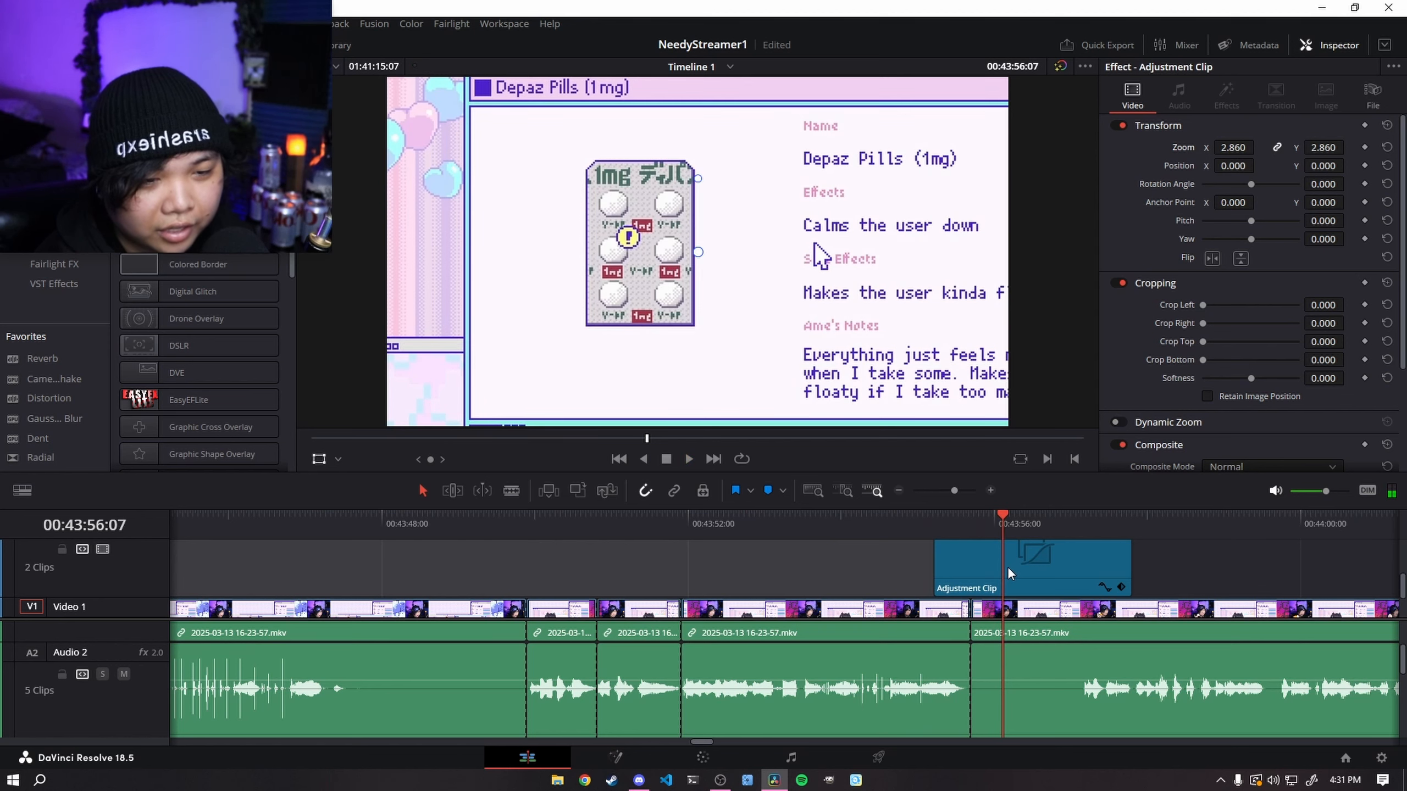
Step: Undo the adjustment clip's move and reset its transform zoom to the default
key(ctrl+z)
click(831, 531)
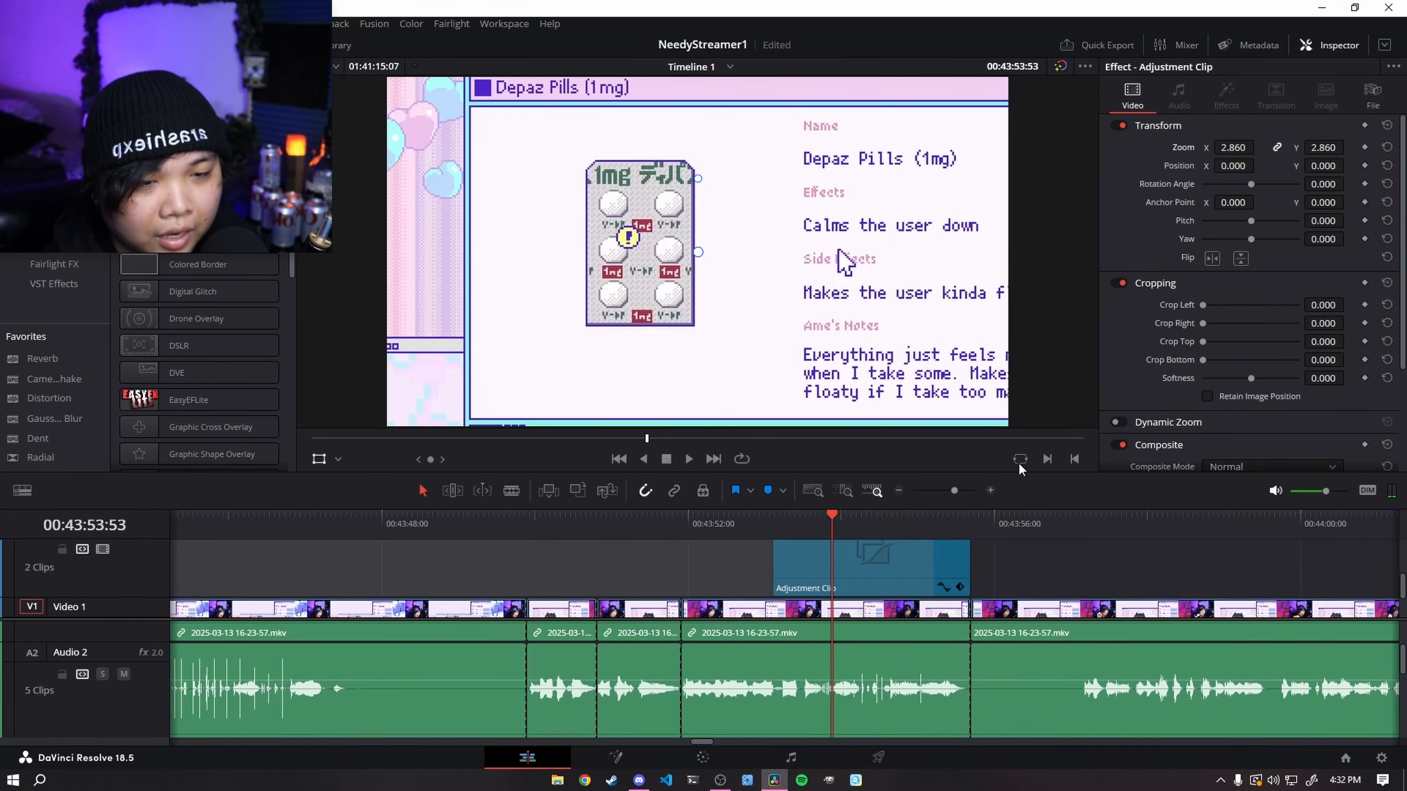
click(1387, 148)
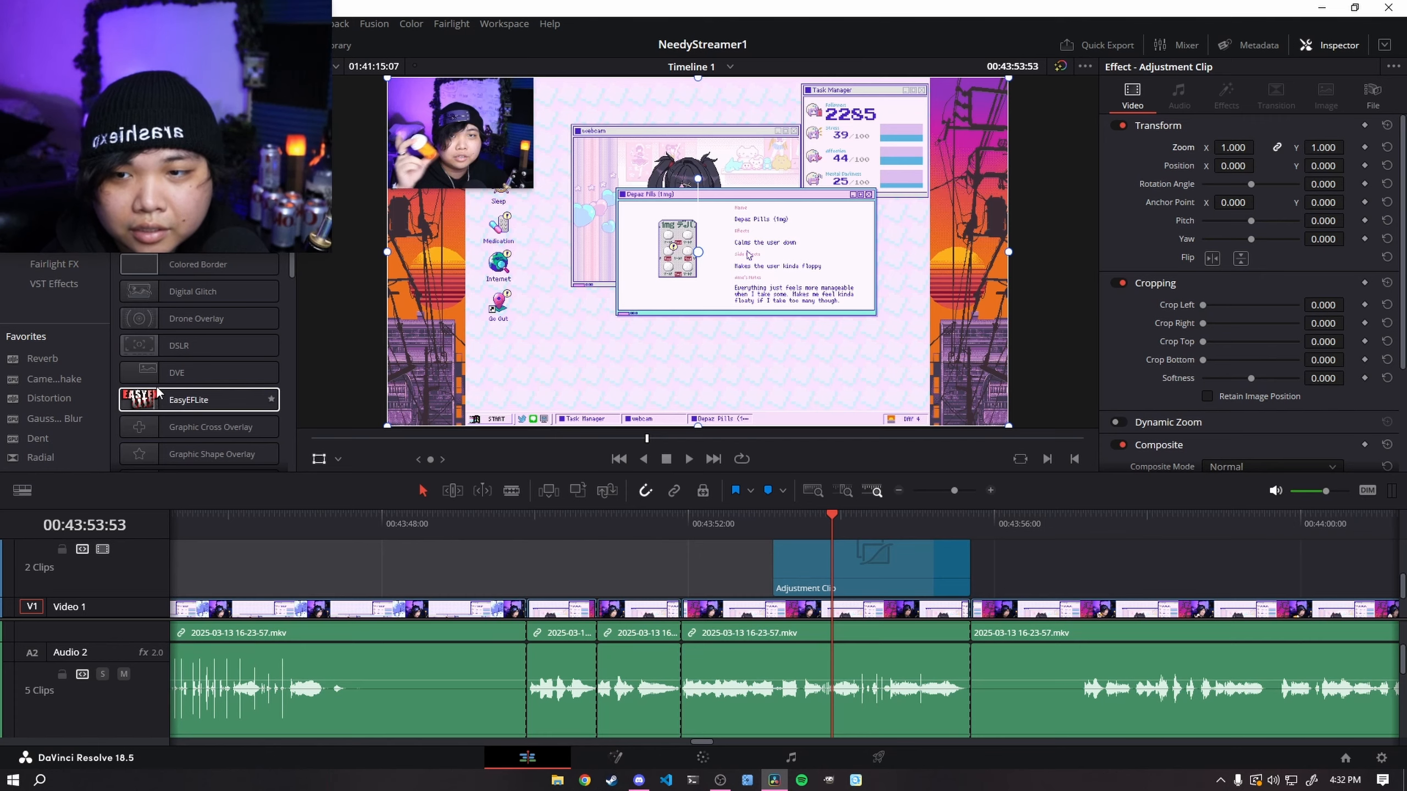
Step: Apply the MagicAnimateV3Free effect to the adjustment clip and play the timeline from just before it
scroll(156, 392, down, 2)
drag(181, 438, 836, 586)
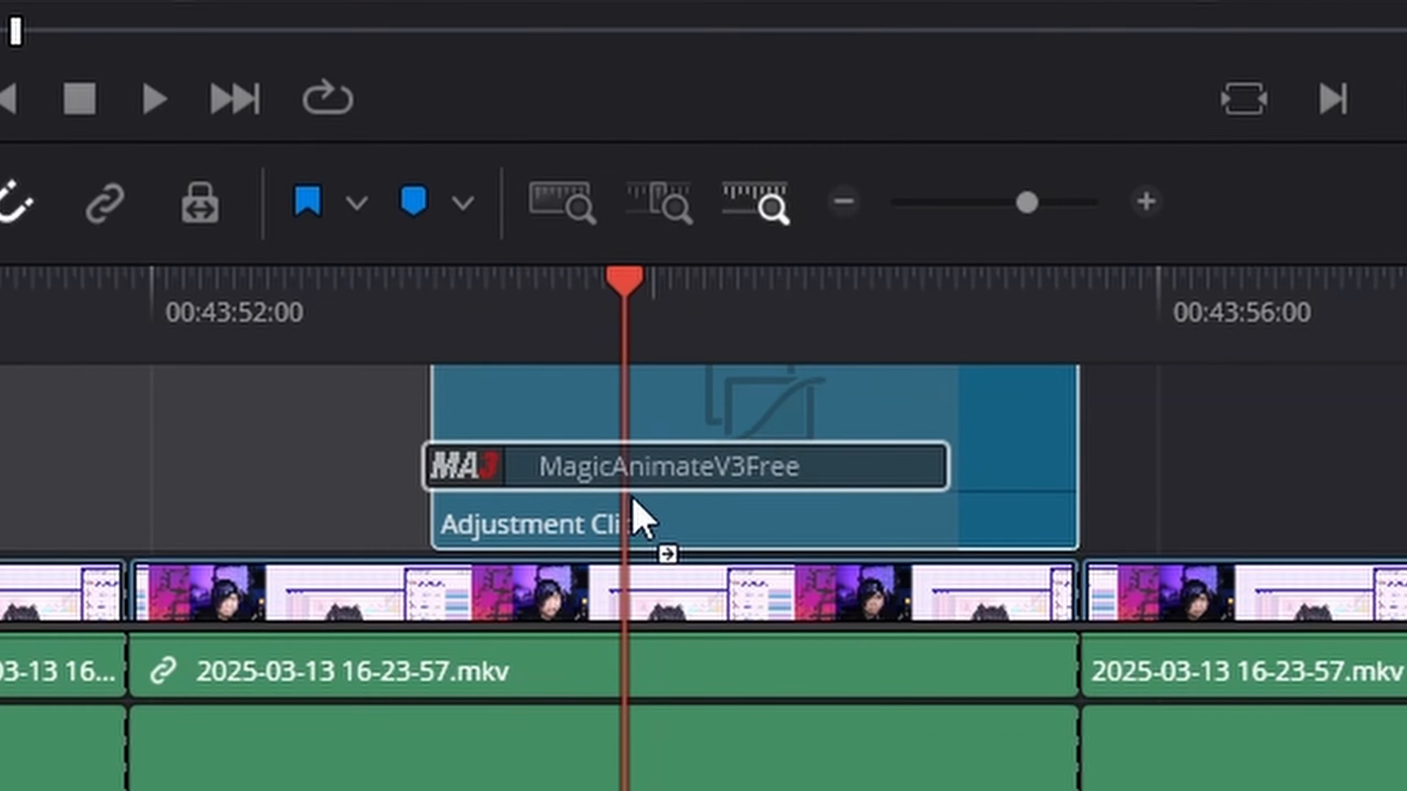
drag(633, 499, 624, 499)
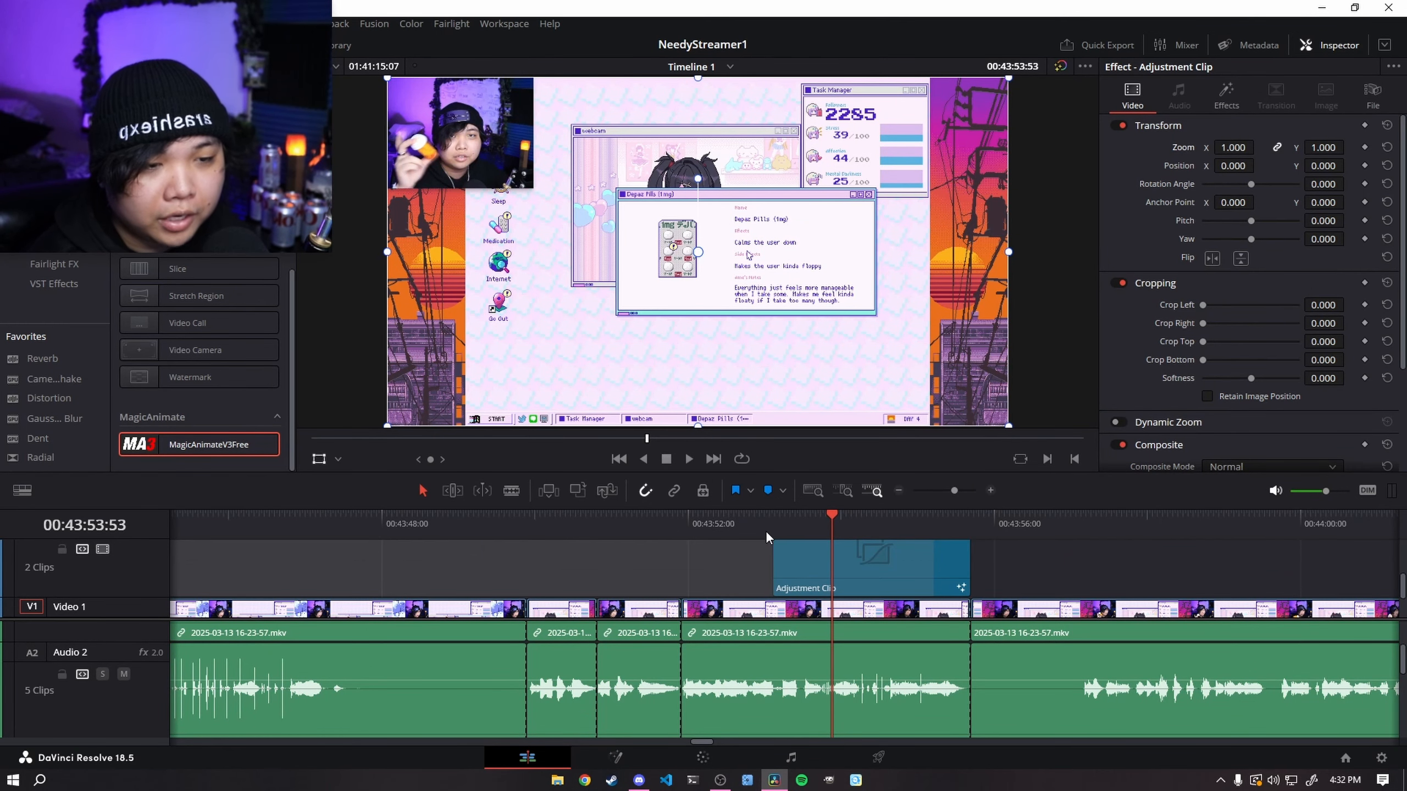
click(749, 525)
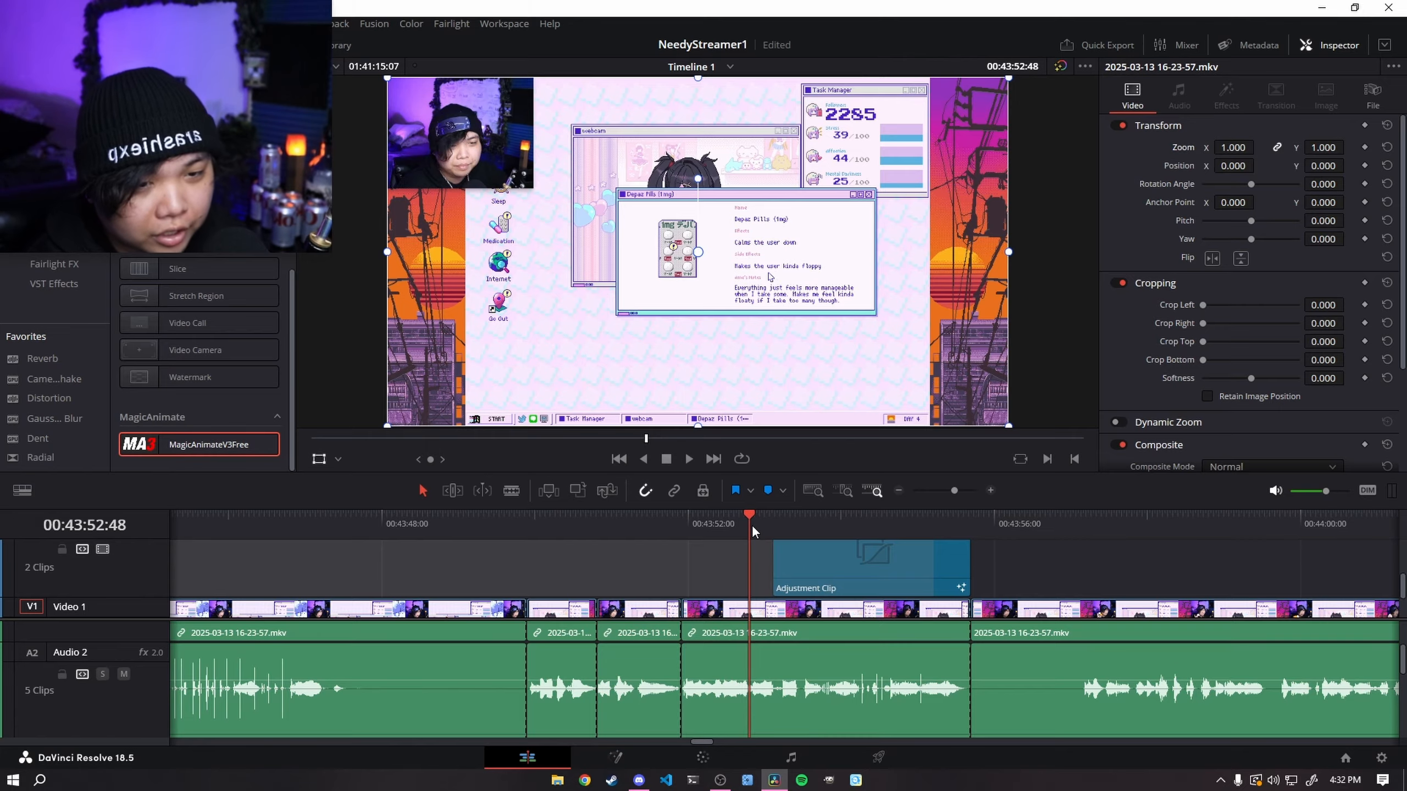
key(space)
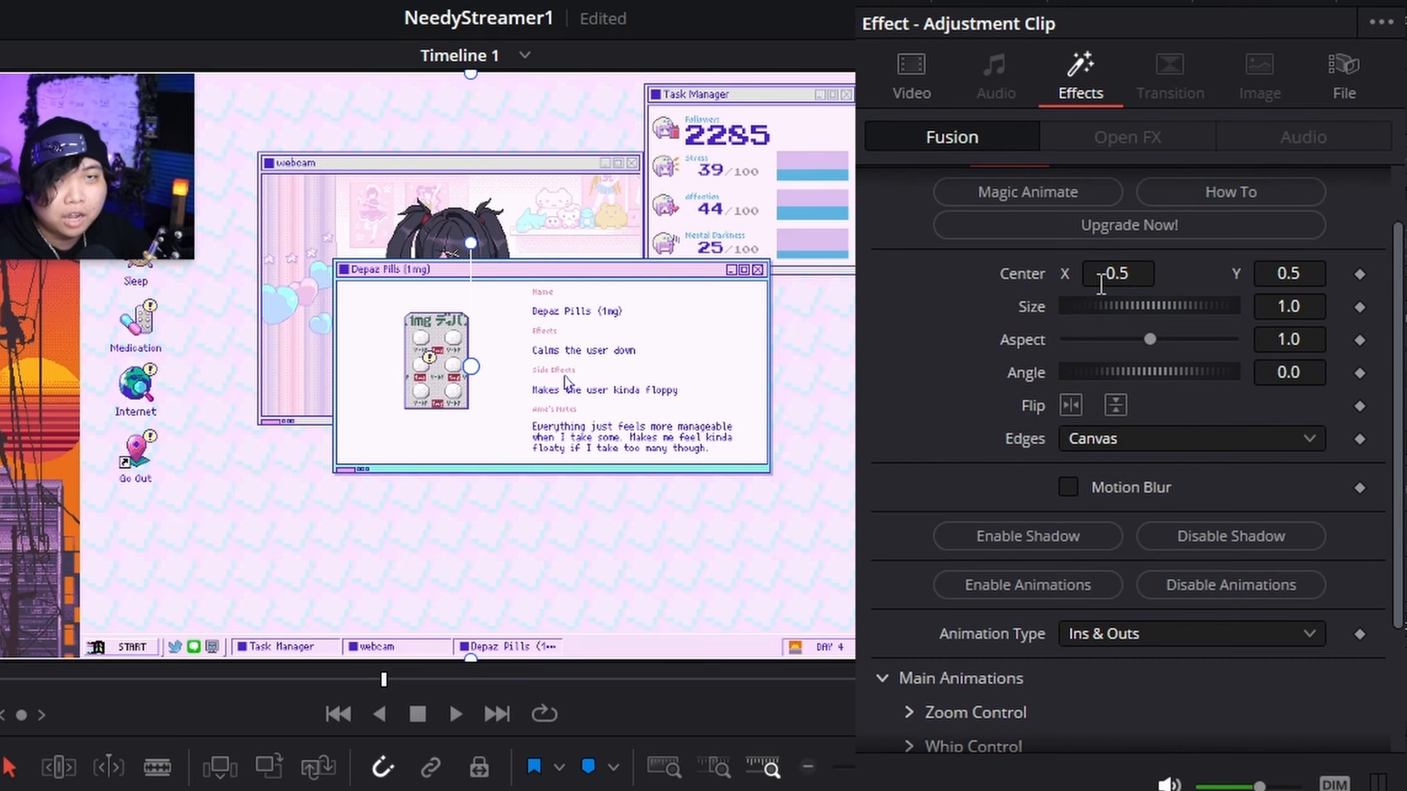
Step: Try adjusting the MagicAnimateV3Free effect's Center X and Size values, undoing each change
drag(1128, 274, 1181, 305)
key(ctrl+z)
mouse_move(1288, 307)
mouse_down()
mouse_move(1306, 307)
mouse_move(1285, 308)
mouse_up()
key(ctrl+z)
scroll(917, 515, down, 4)
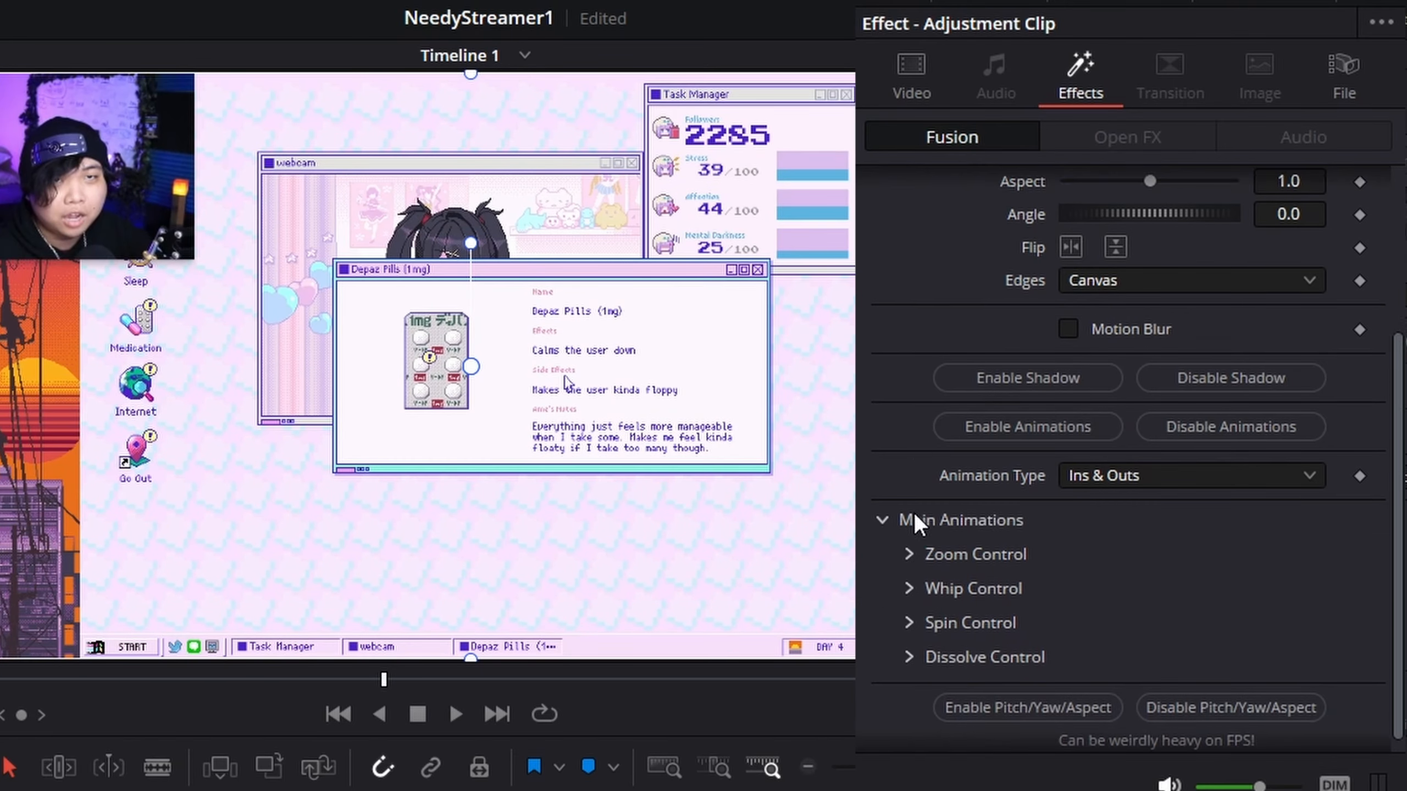
Step: Enable Zoom In under the MagicAnimate effect's Zoom Control and set the Zoom Starting Point (in) to 1.0
click(1088, 468)
click(1022, 471)
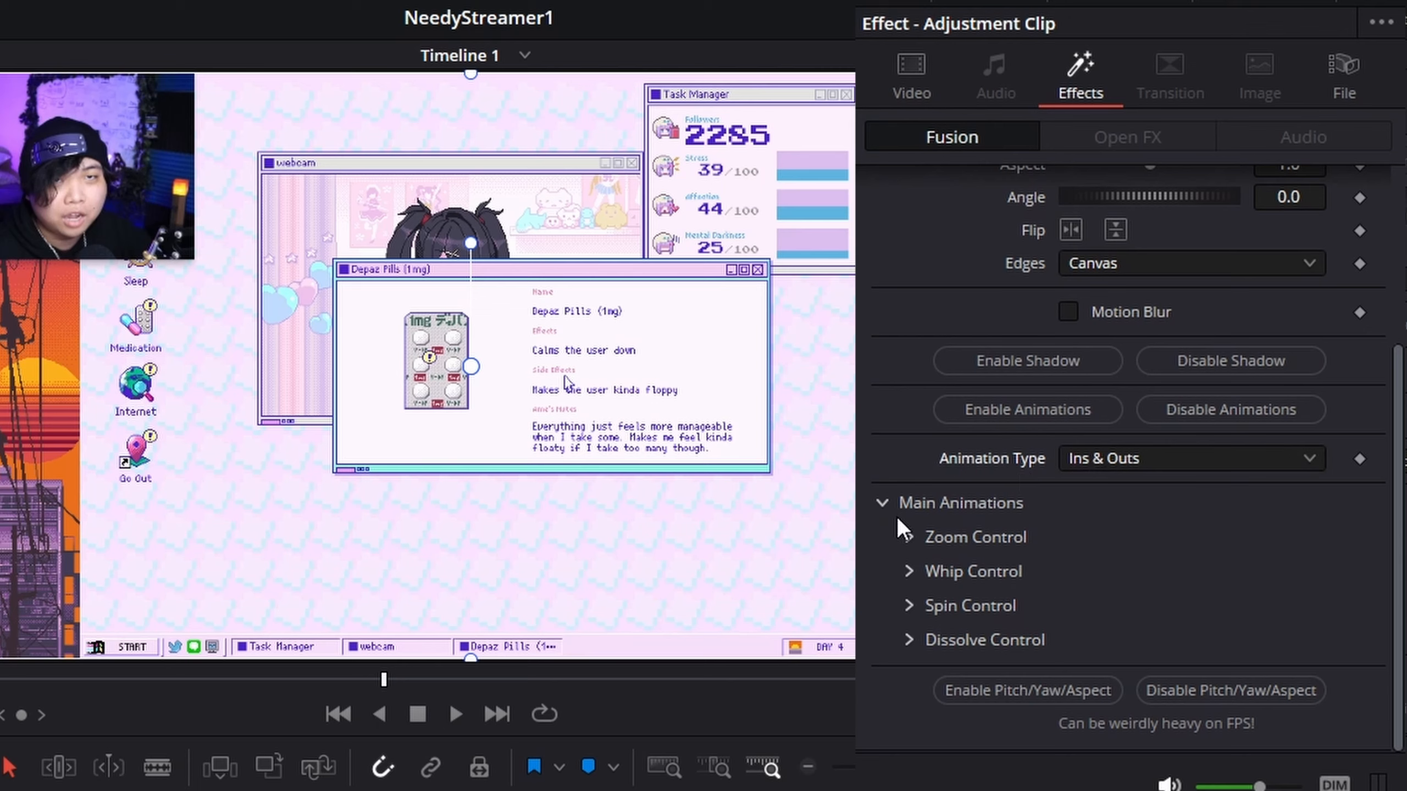
click(910, 536)
click(1068, 571)
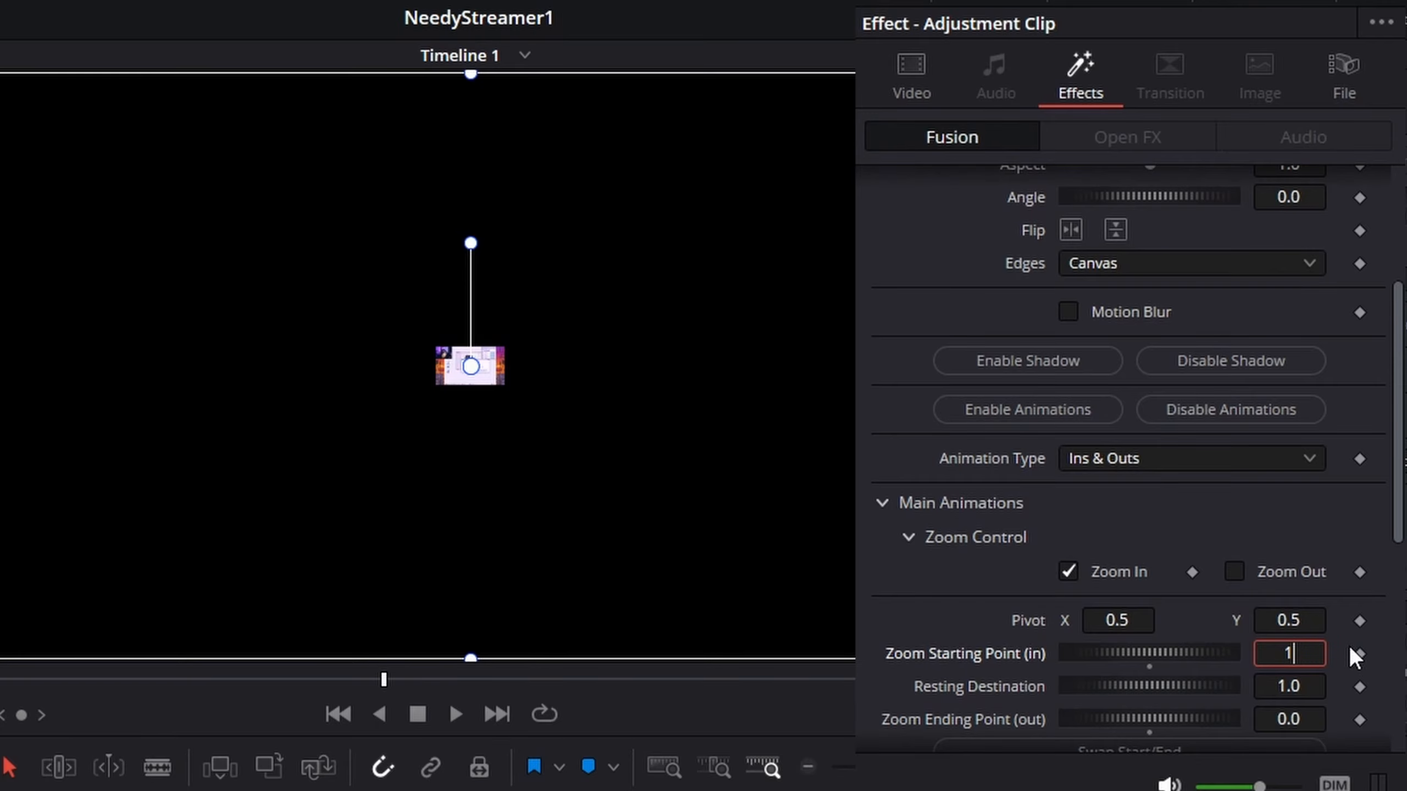
key(Tab)
drag(1152, 652, 1285, 659)
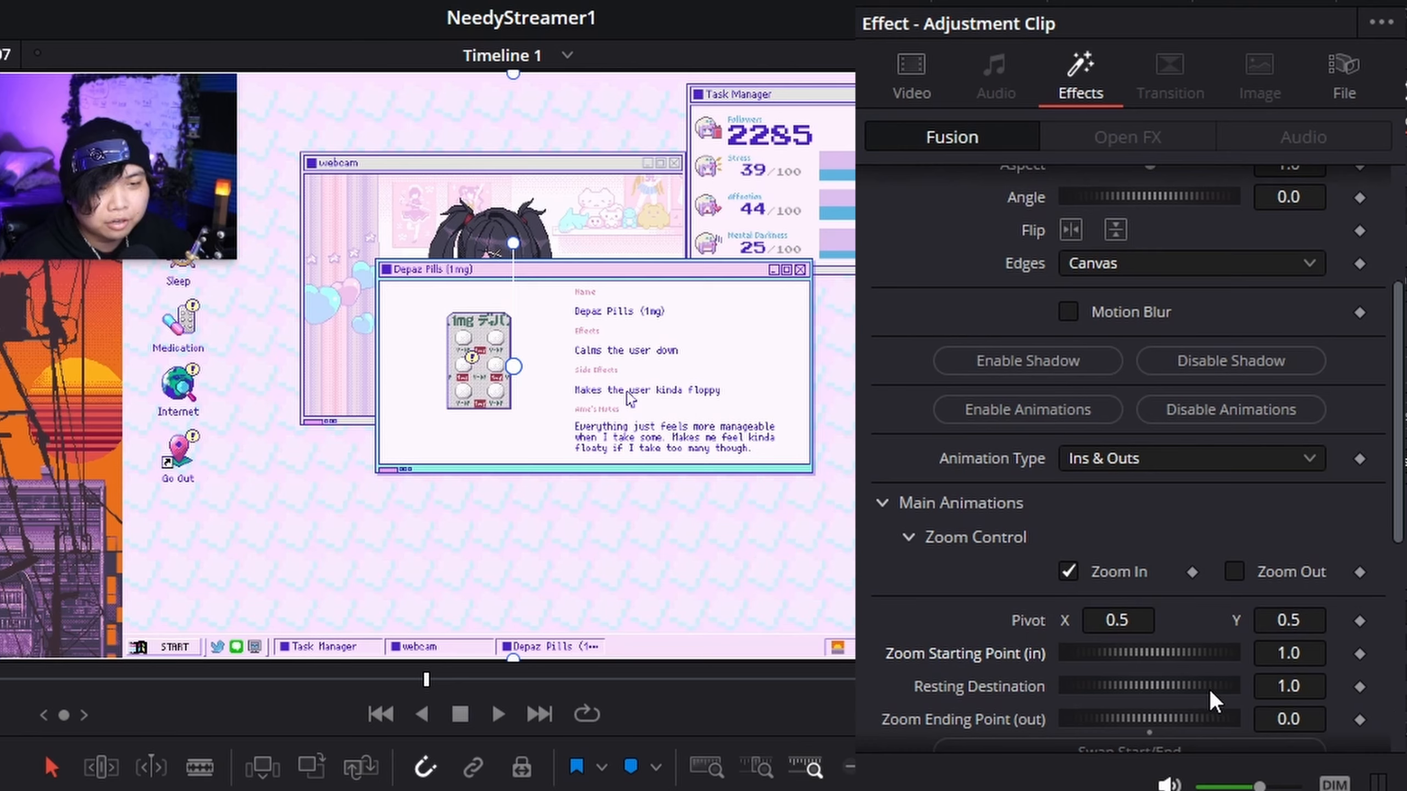
Step: Raise the effect's Resting Destination to 1.362, preview the zoom, and increase it to 1.978
drag(1176, 691, 1172, 721)
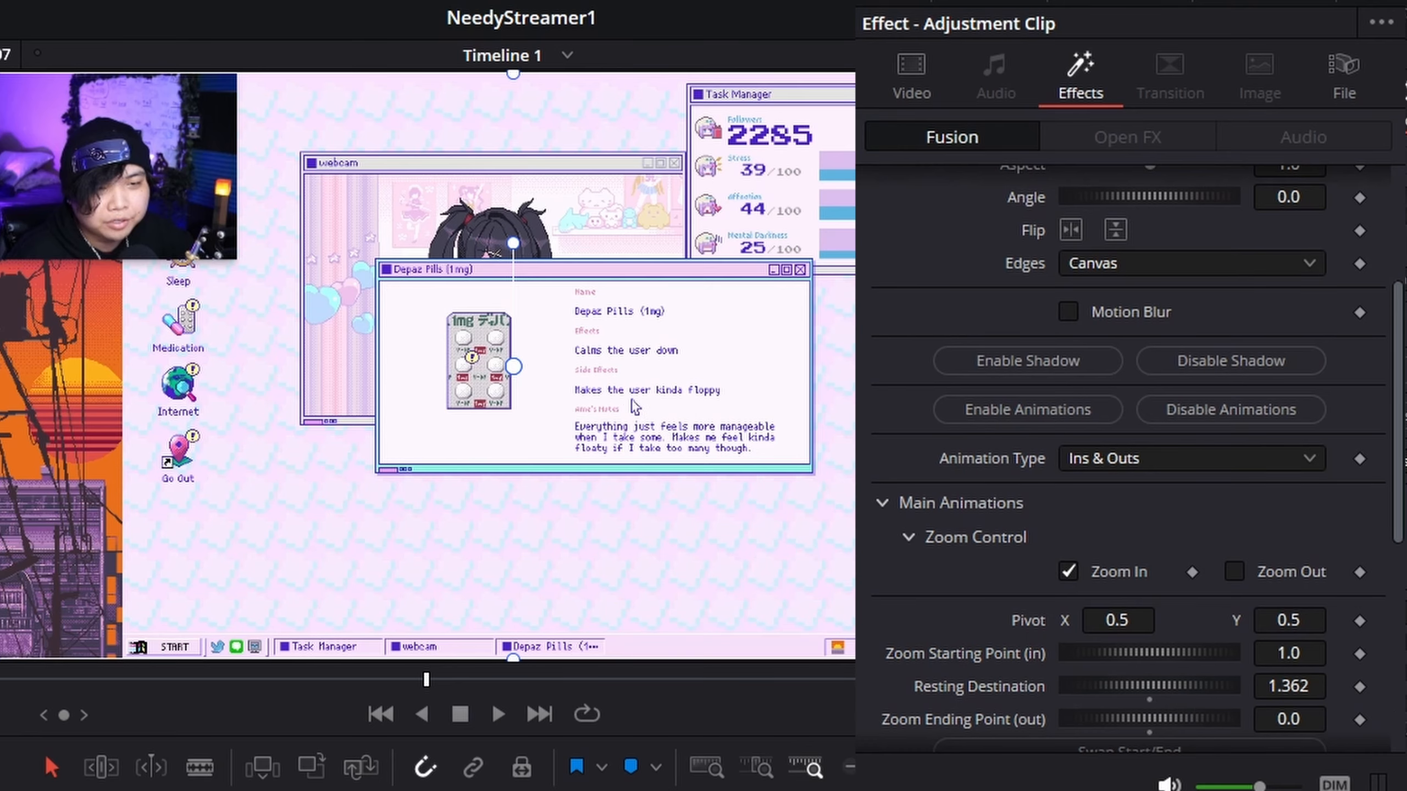
key(space)
key(space)
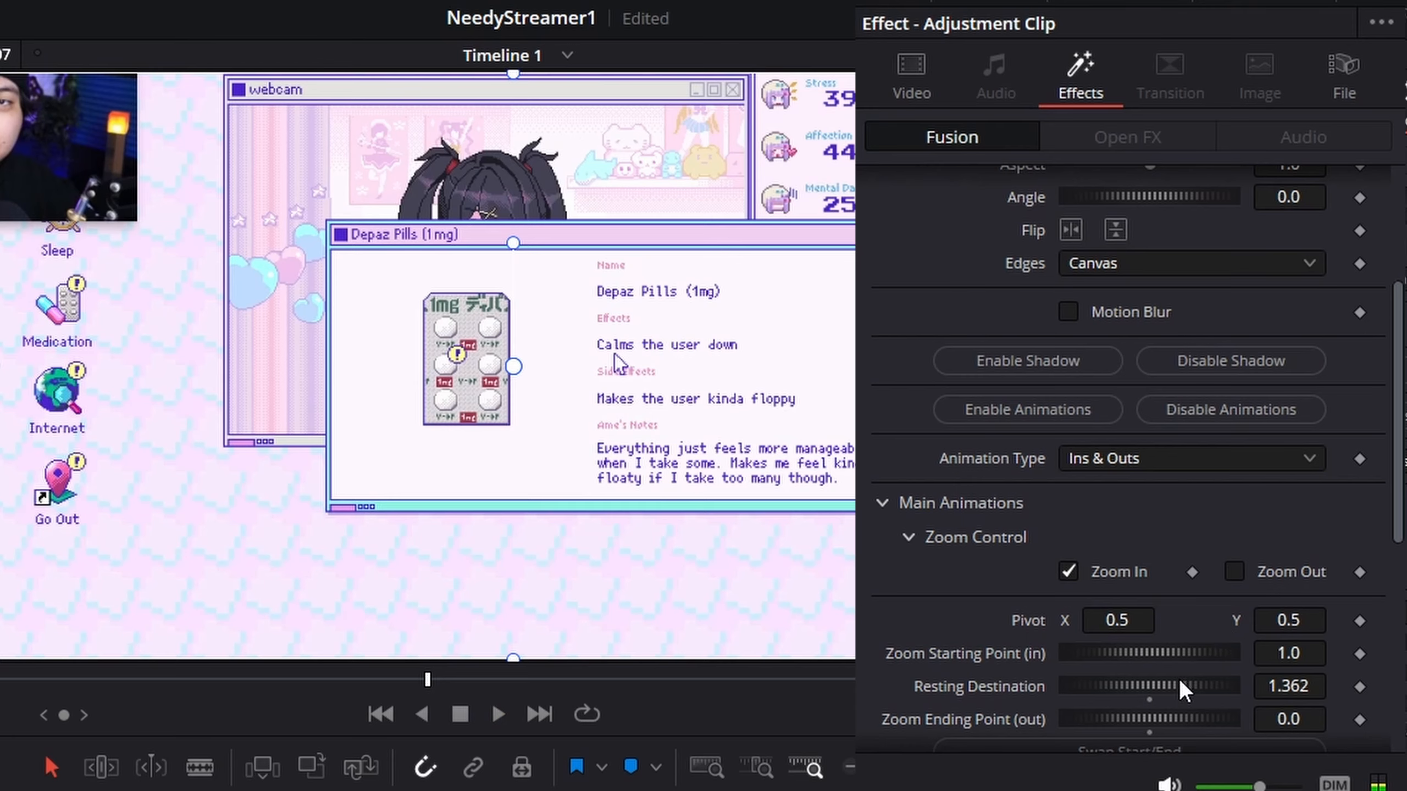
drag(1180, 683, 1284, 680)
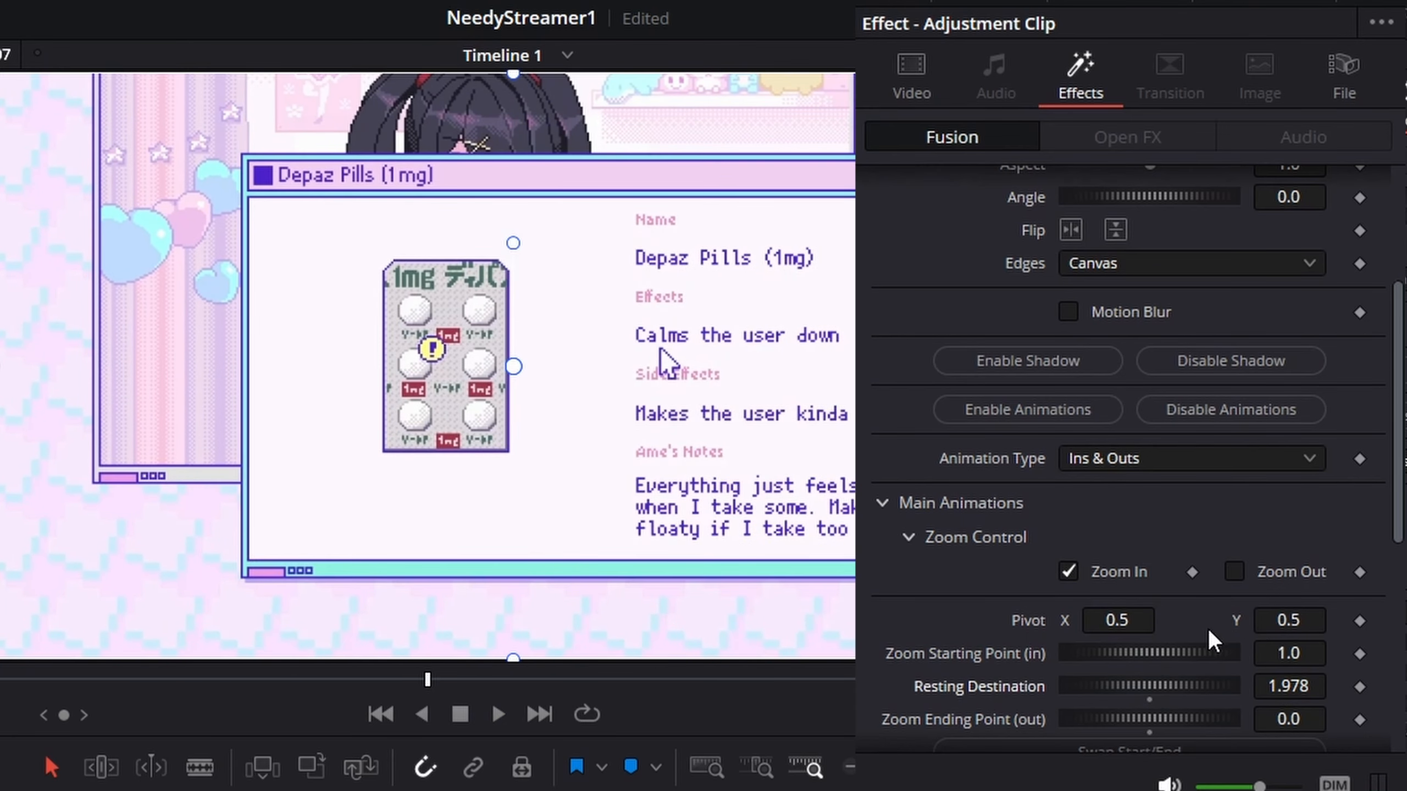
Step: Set the zoom's Pivot to X 0.023 and Y 0.99 so it centres on the streamer's webcam
drag(1138, 620, 1005, 620)
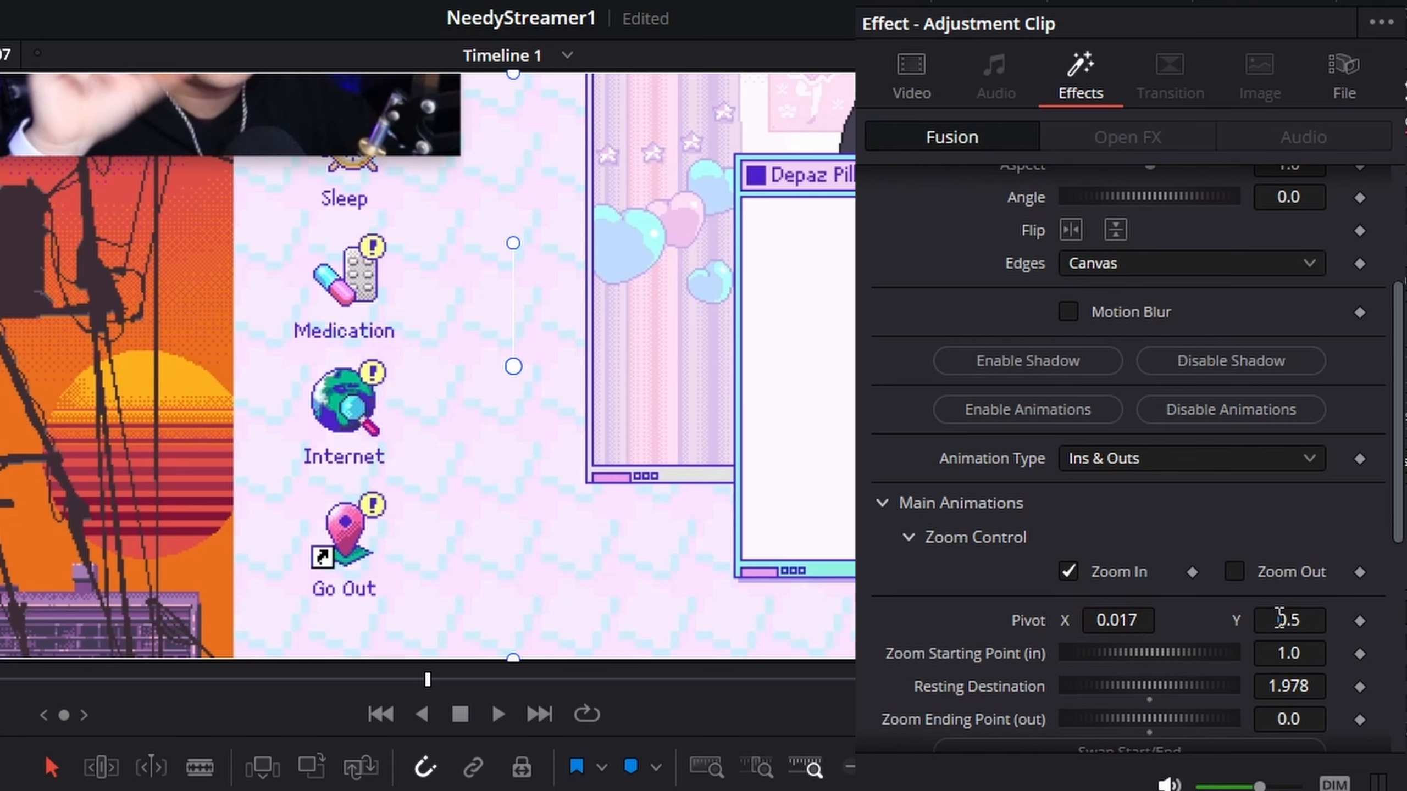
drag(1279, 620, 1341, 619)
drag(1108, 621, 1115, 620)
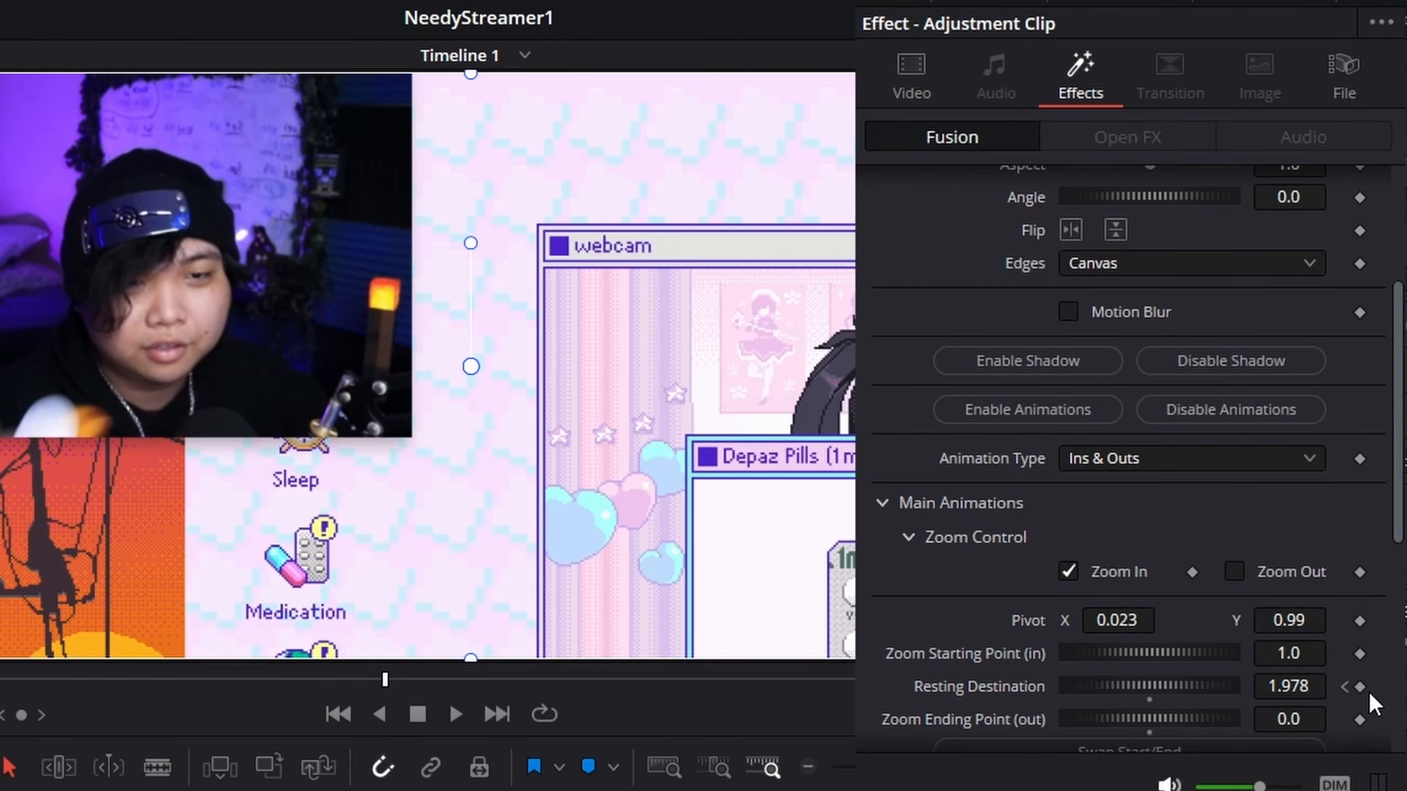
Step: Keyframe the Resting Destination up to 2.058 toward the adjustment clip's end and play through the animated zoom
drag(1179, 681, 1193, 679)
key(space)
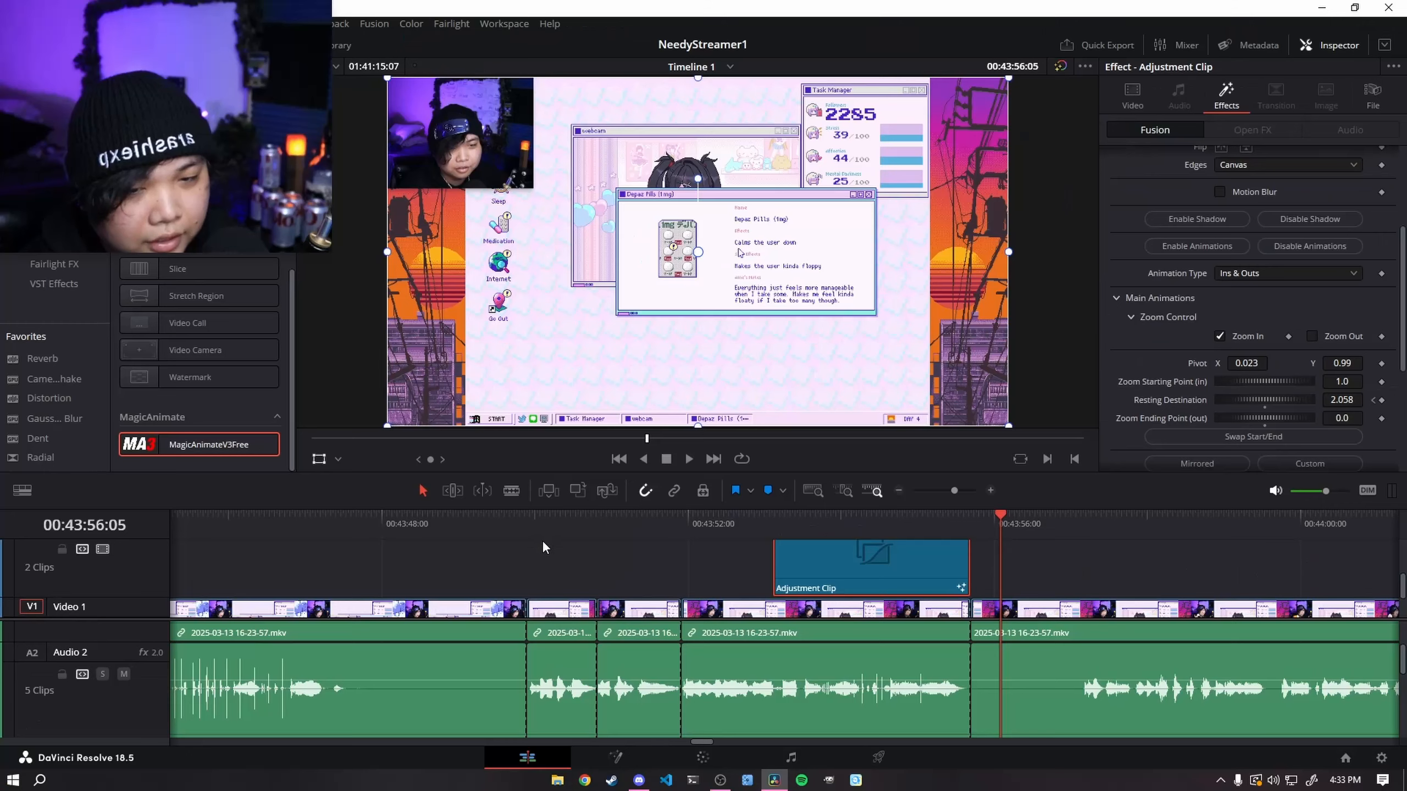
click(506, 524)
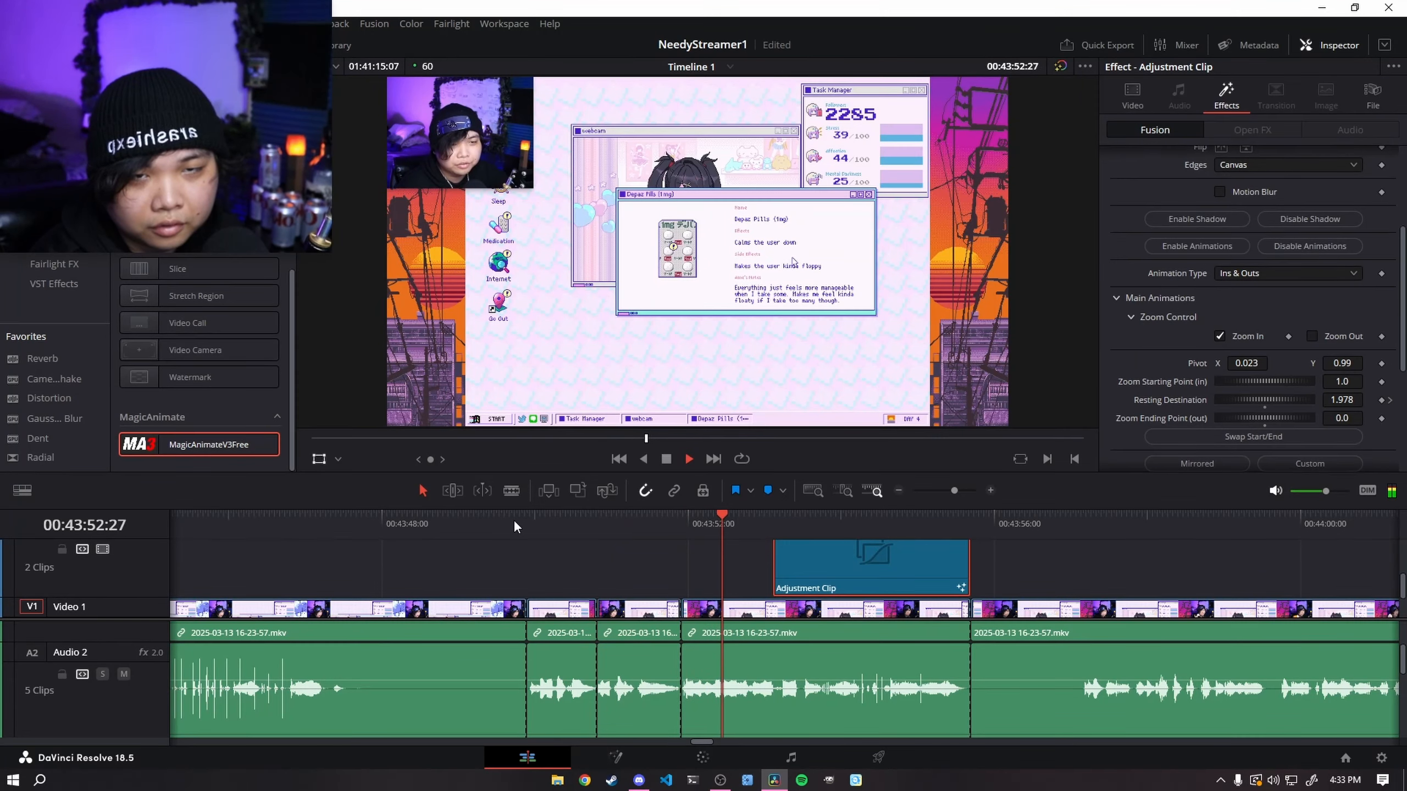
key(space)
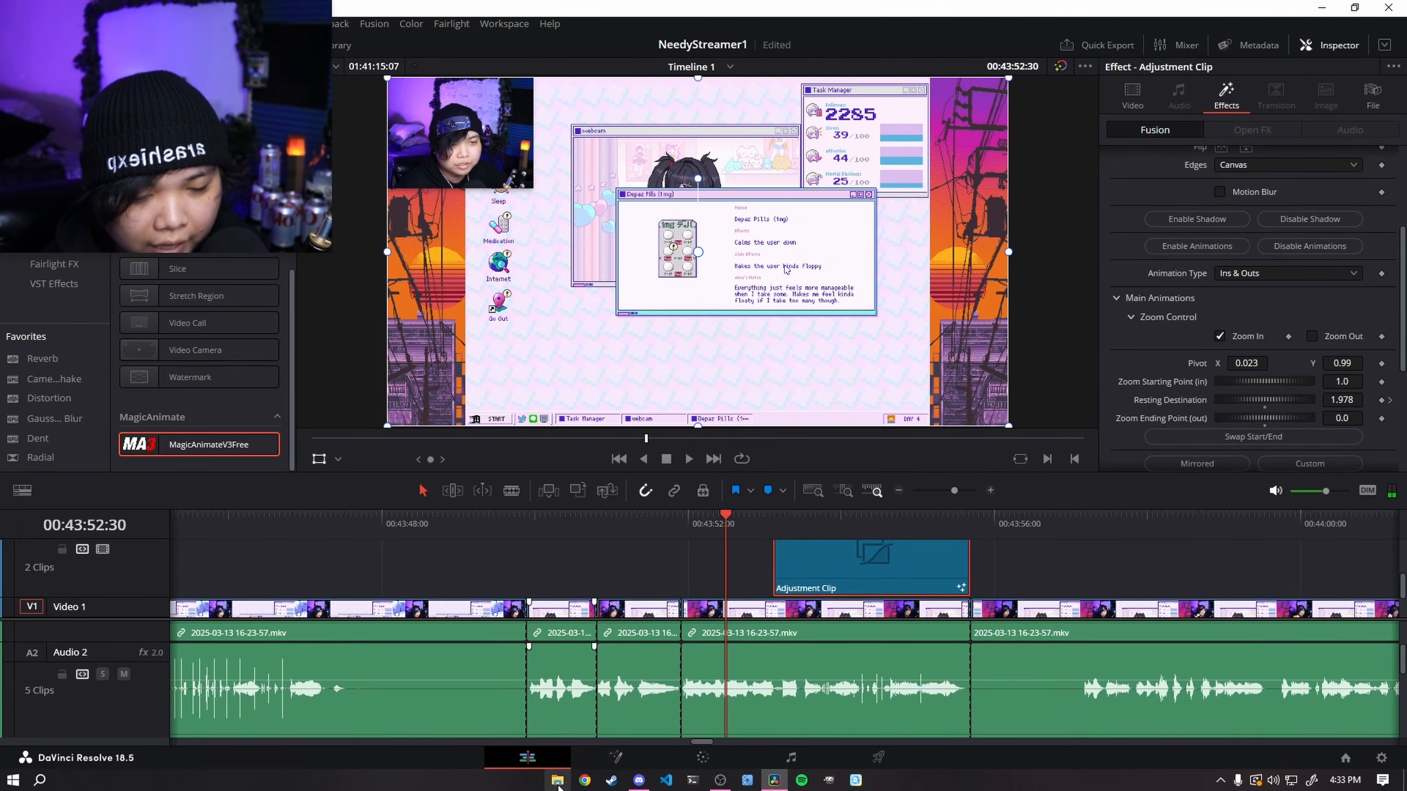
Step: Find the Boo-womp sound effect in File Explorer's SoundFX folder and place it on Audio 3, with its waveform peak at the 00:43:50:49 cut
click(556, 780)
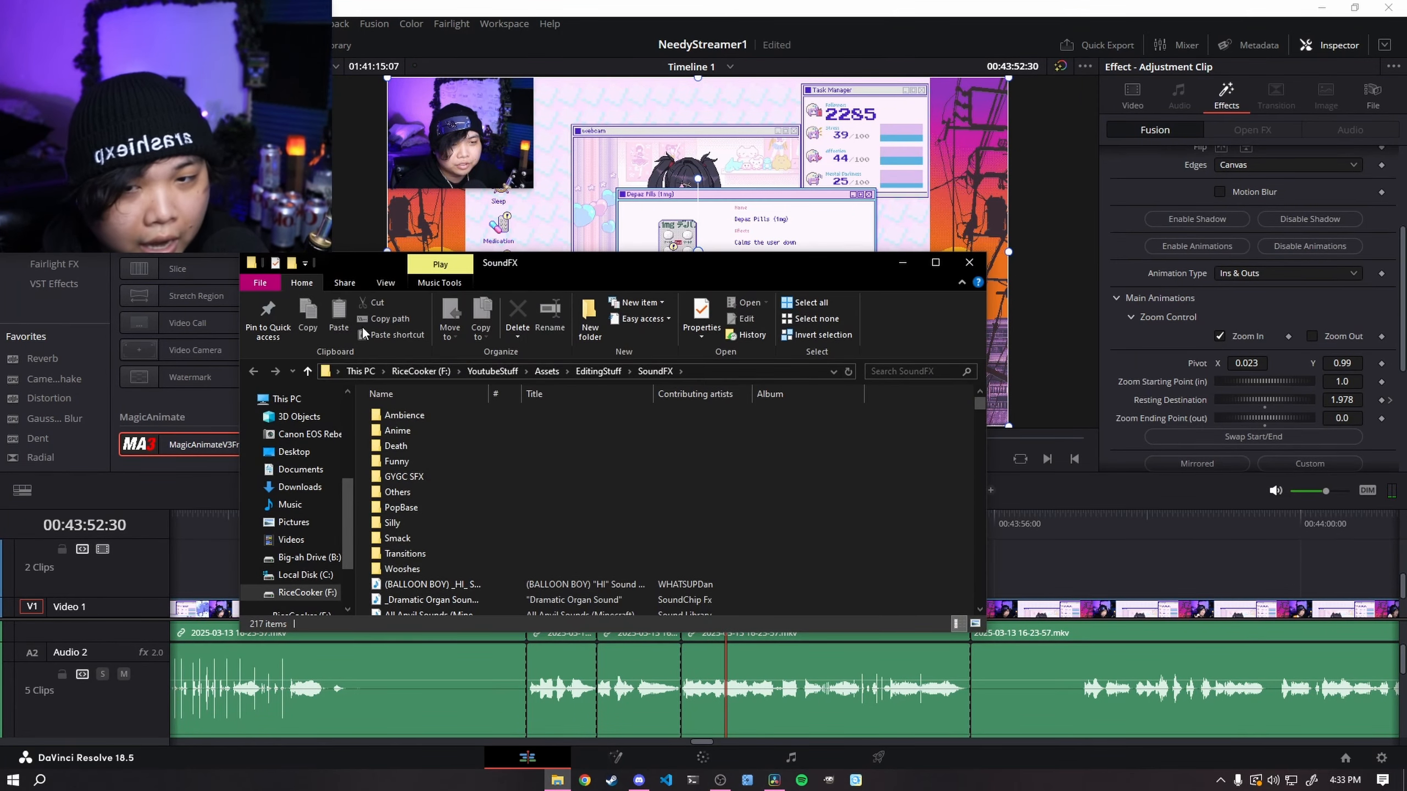
scroll(521, 526, down, 4)
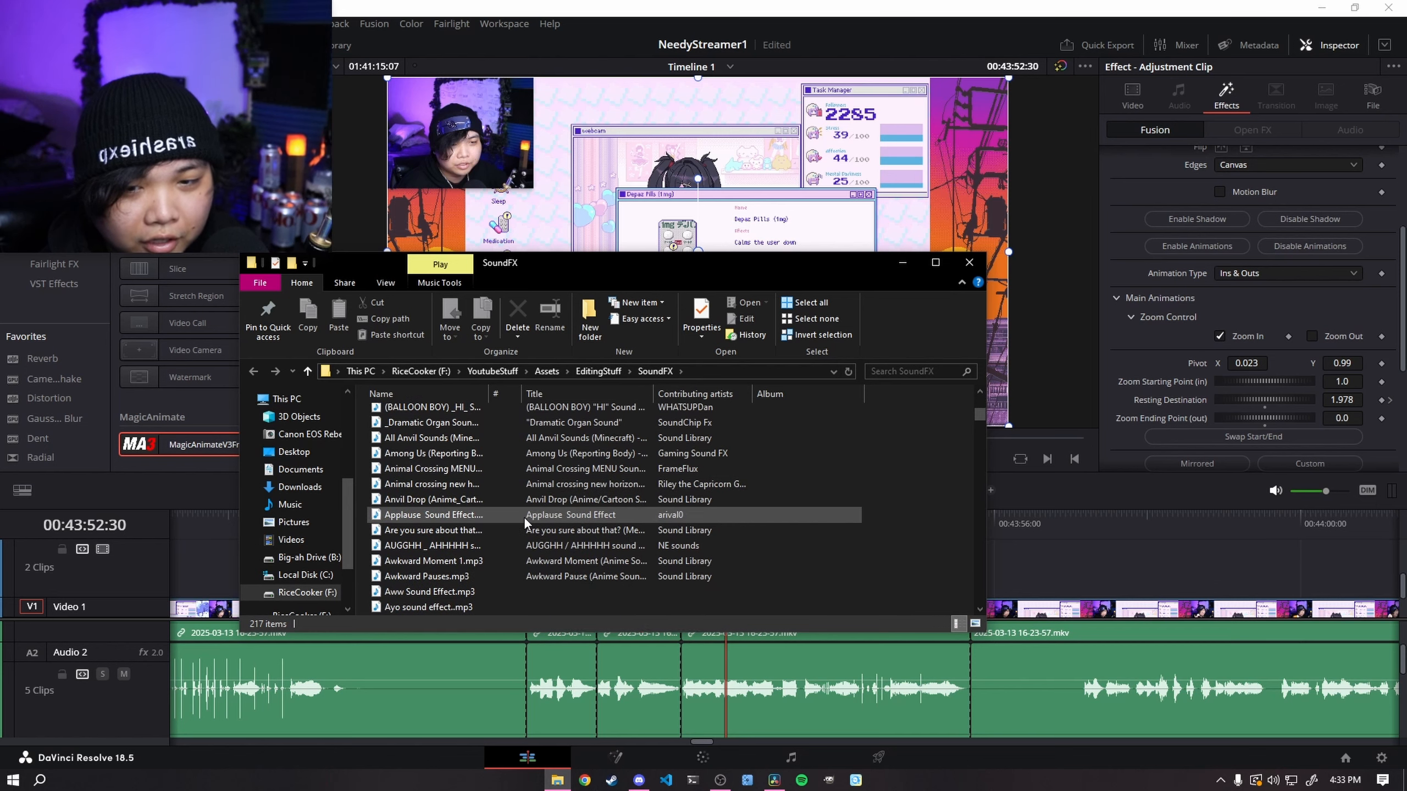
scroll(523, 517, down, 7)
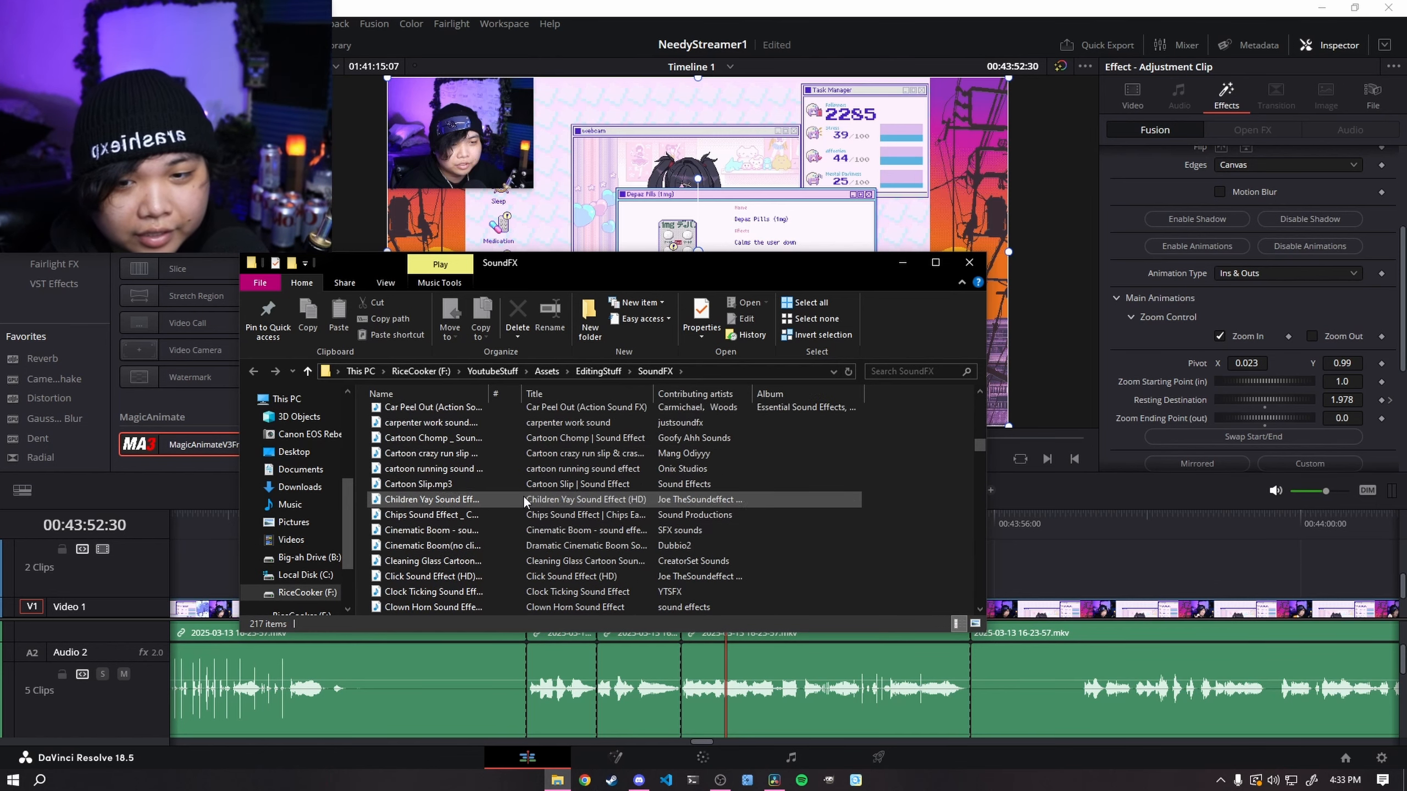
scroll(521, 496, down, 5)
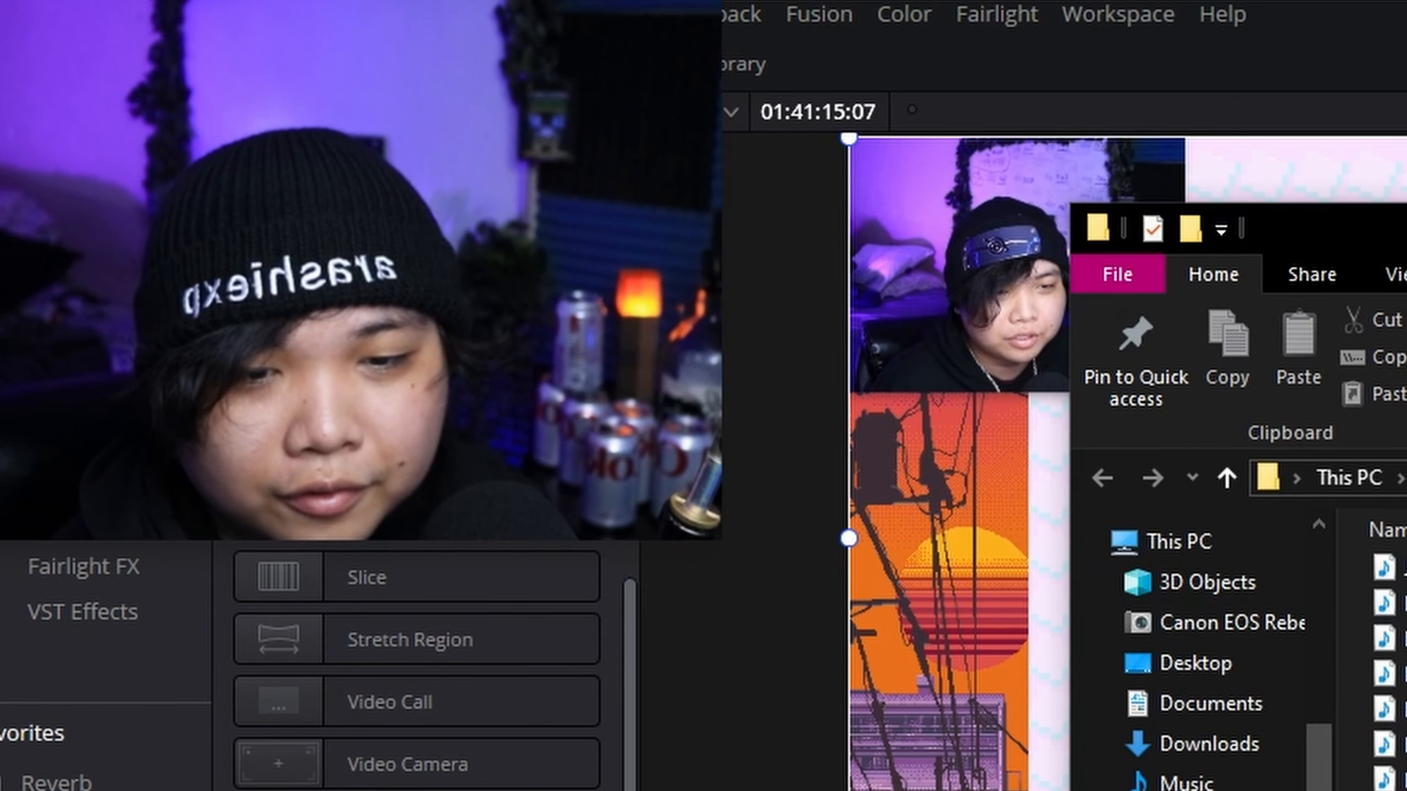
key(alt+Tab)
key(space)
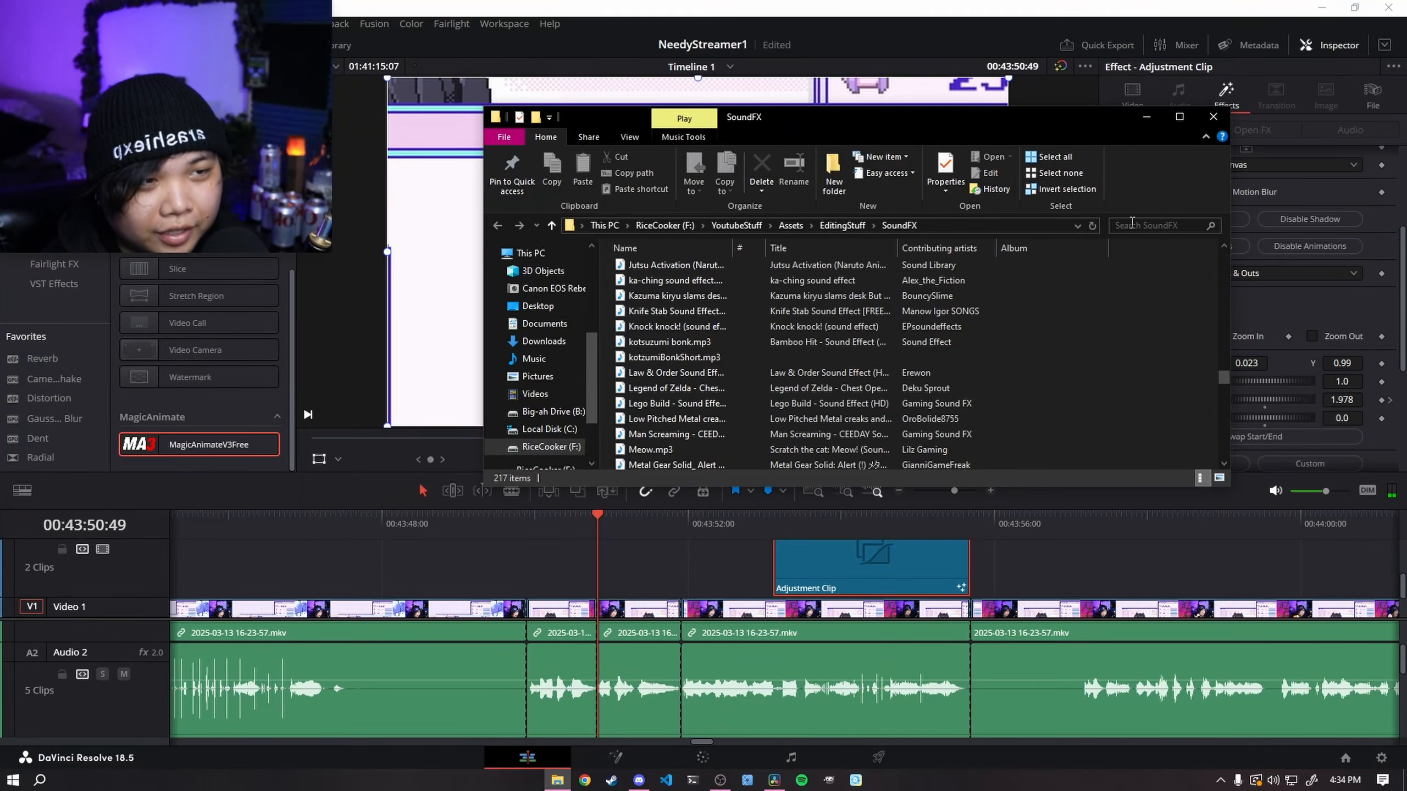
click(1131, 225)
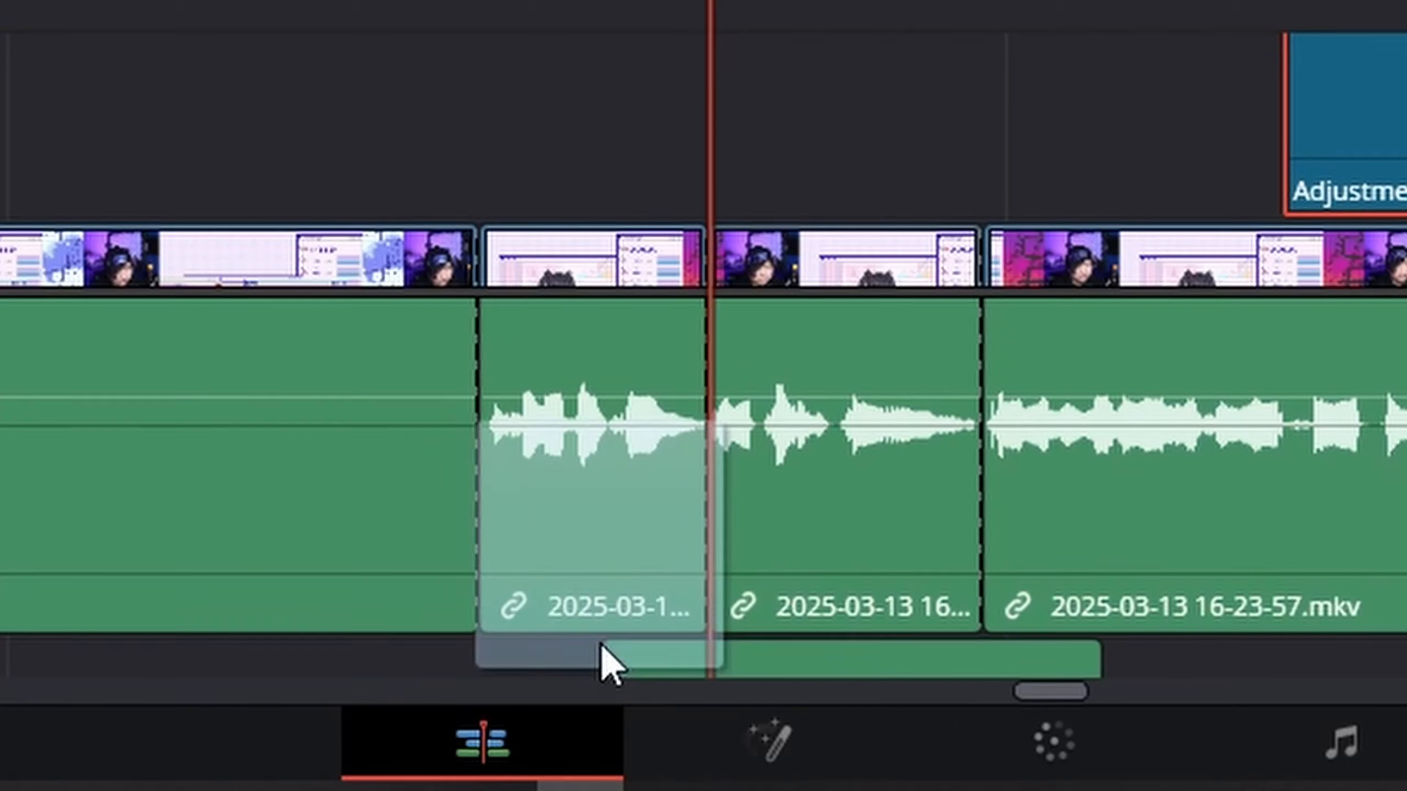
drag(562, 727, 587, 717)
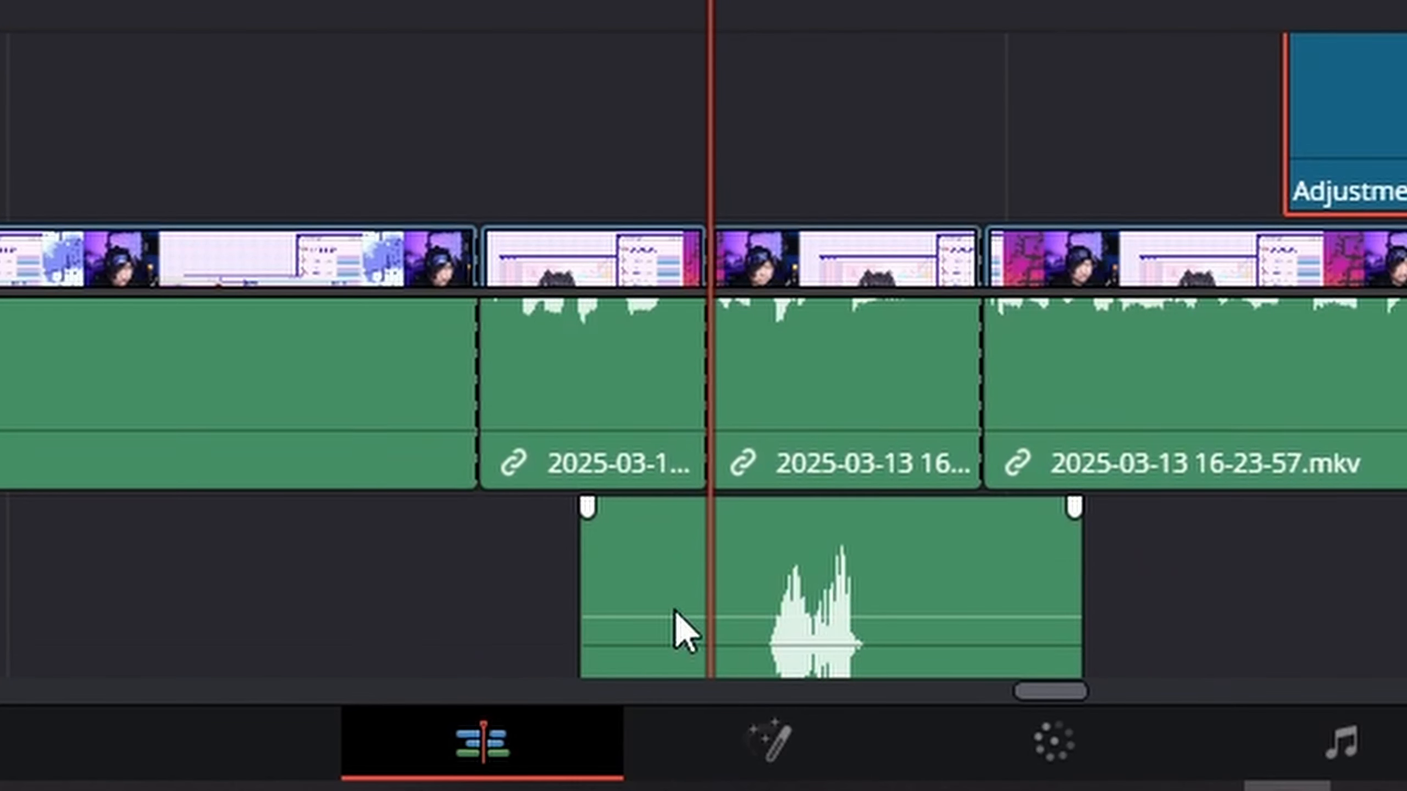
scroll(675, 611, down, 1)
drag(836, 554, 745, 575)
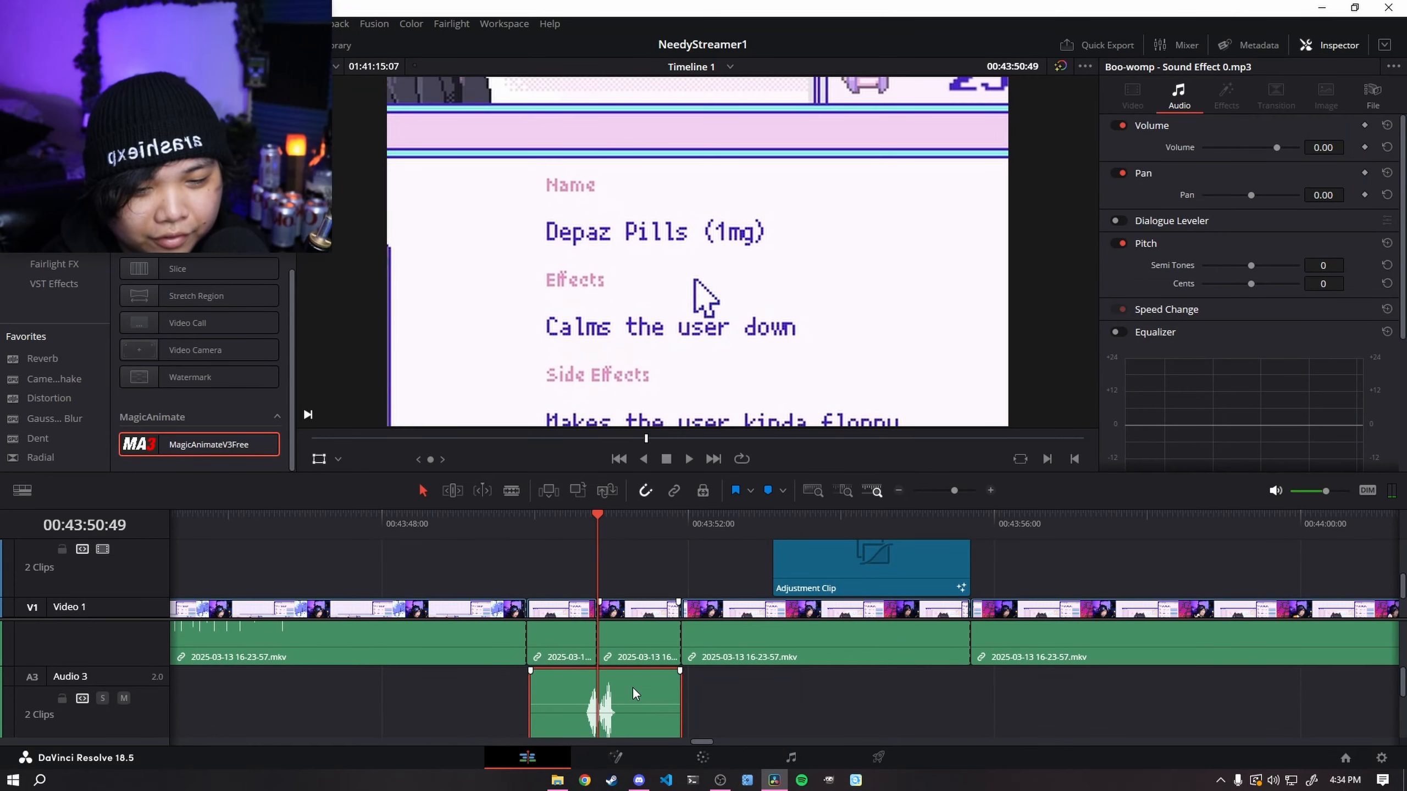
Step: Try the Boo-womp clip's volume at -12, play it back, set it to -10 and play the cut again
click(1315, 148)
text(-12)
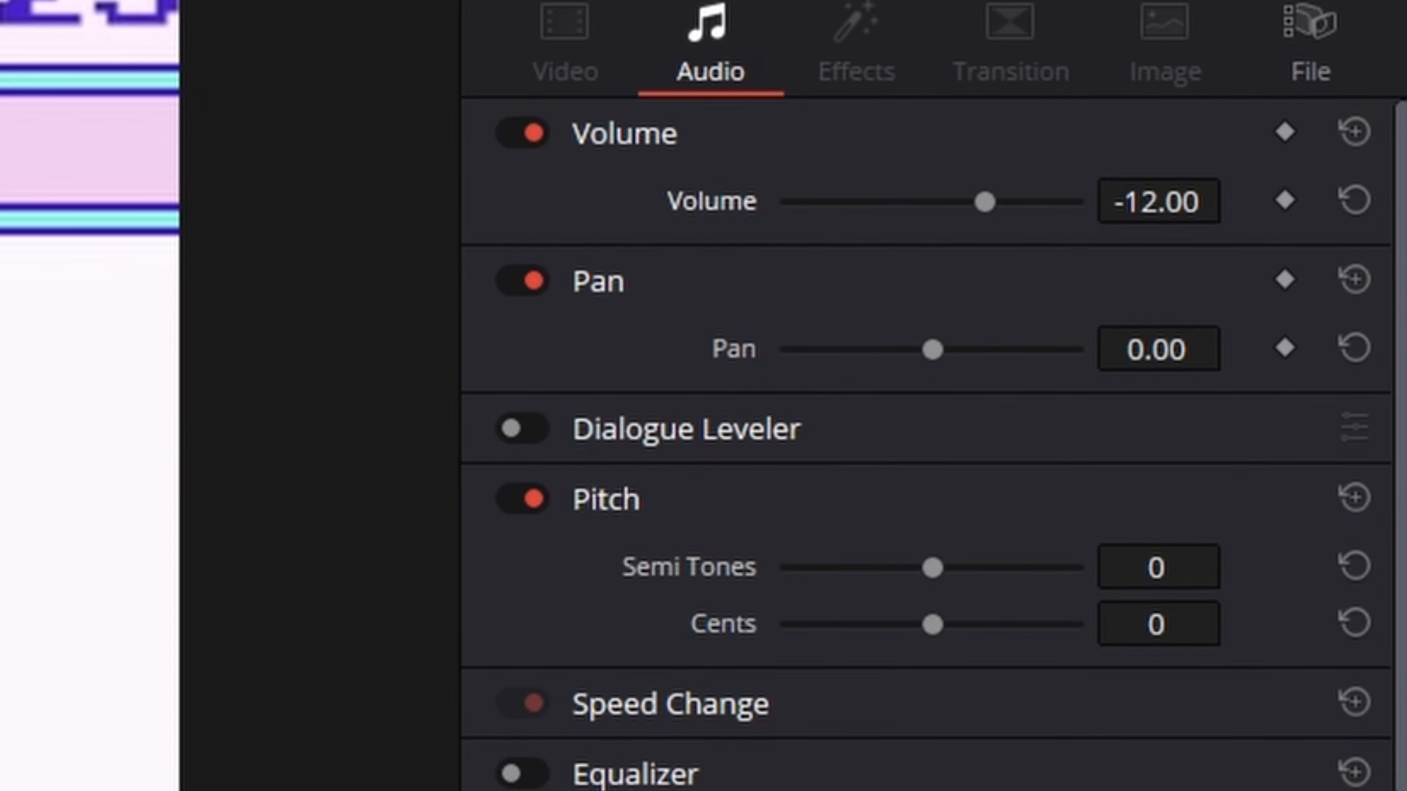
click(539, 531)
key(space)
click(543, 531)
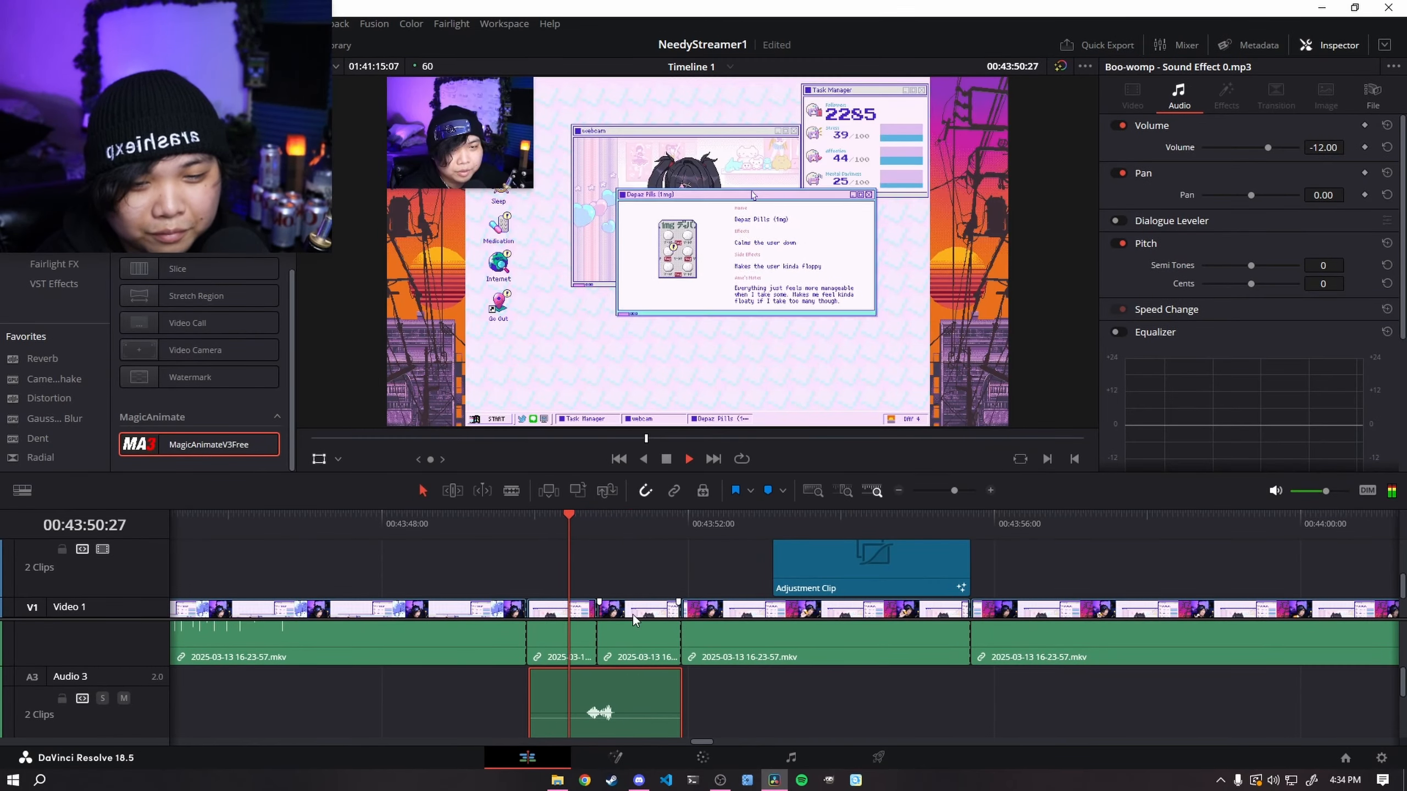
key(space)
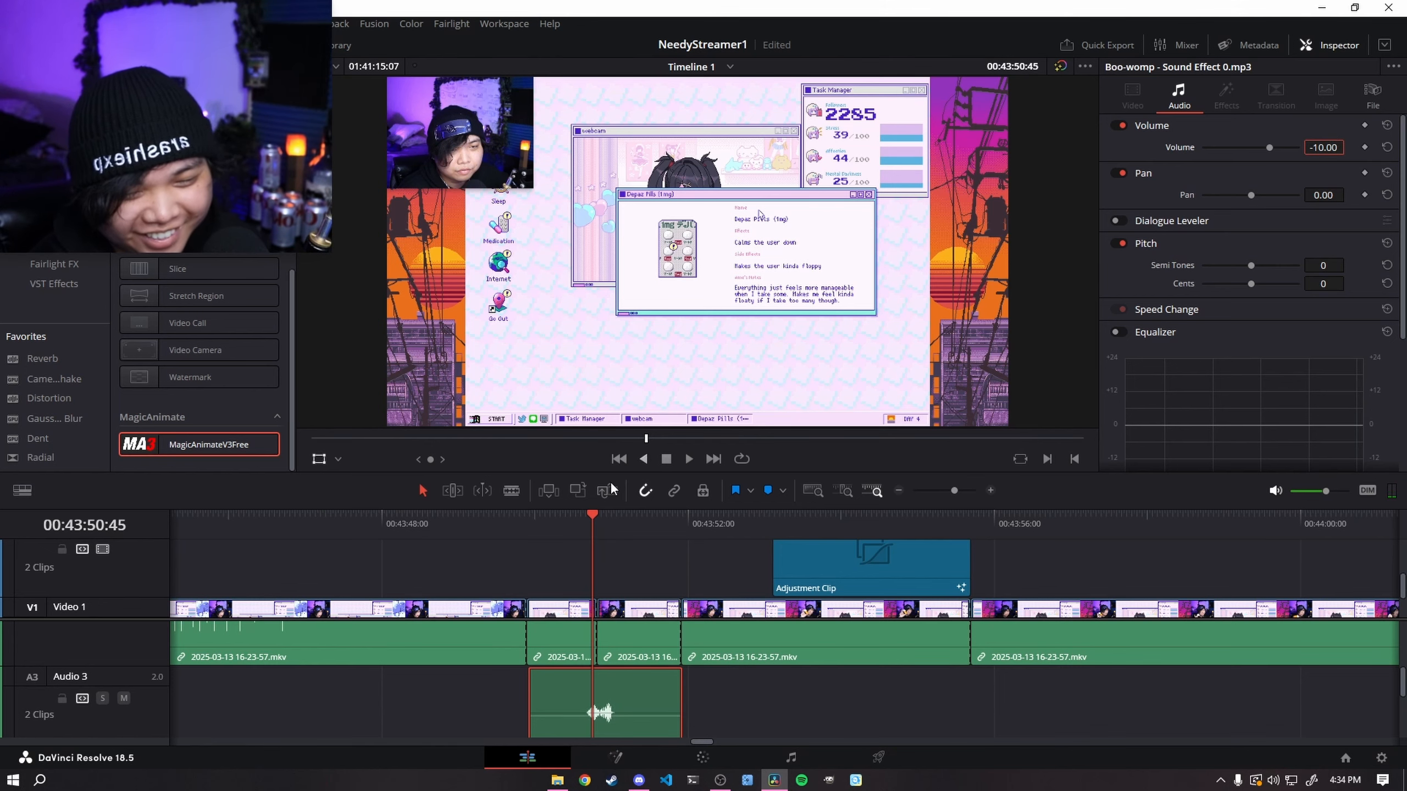
click(511, 521)
key(space)
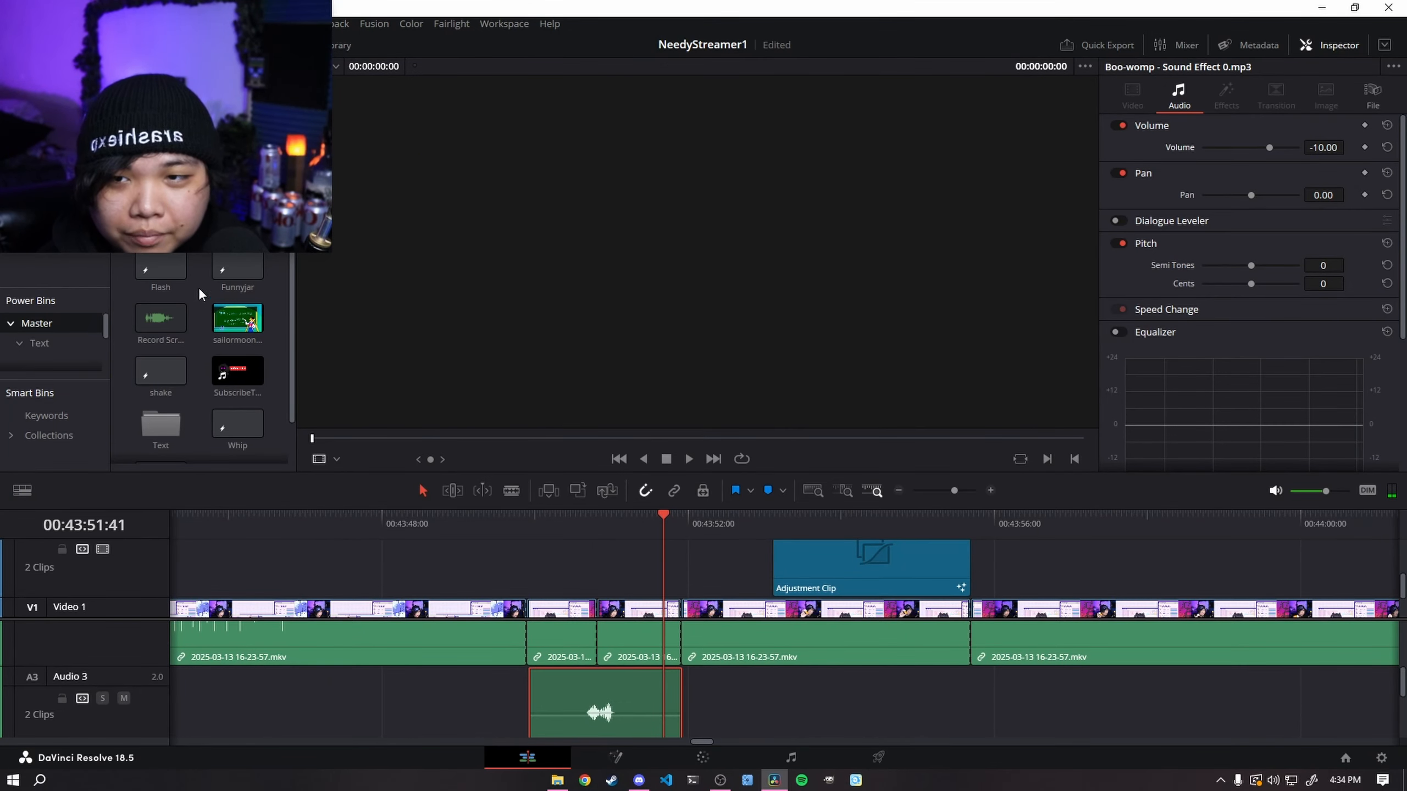
Step: Add the Flash effect from the Power Bins above the zoomed clip, starting at the cut, and play it back
scroll(197, 285, up, 1)
scroll(216, 276, up, 1)
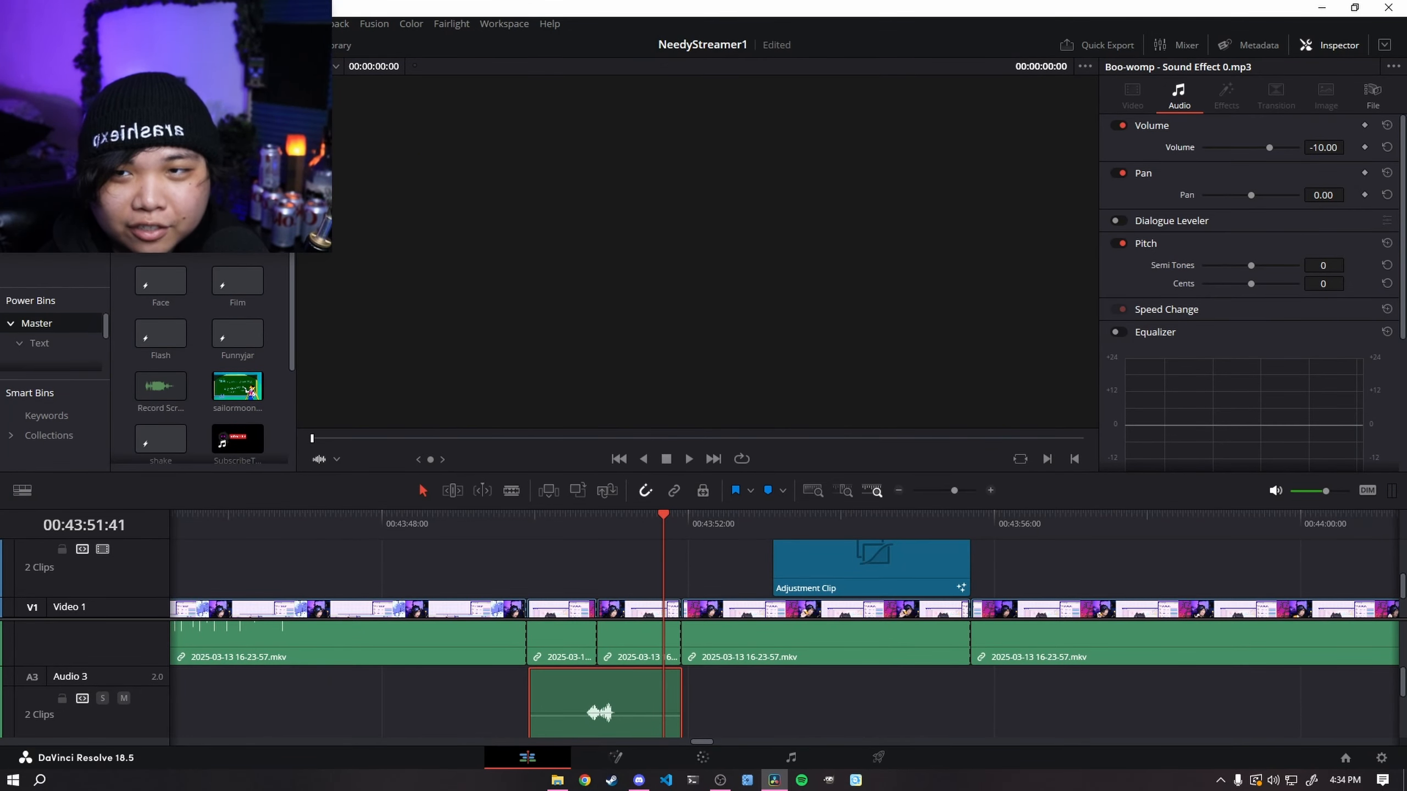
drag(171, 331, 609, 569)
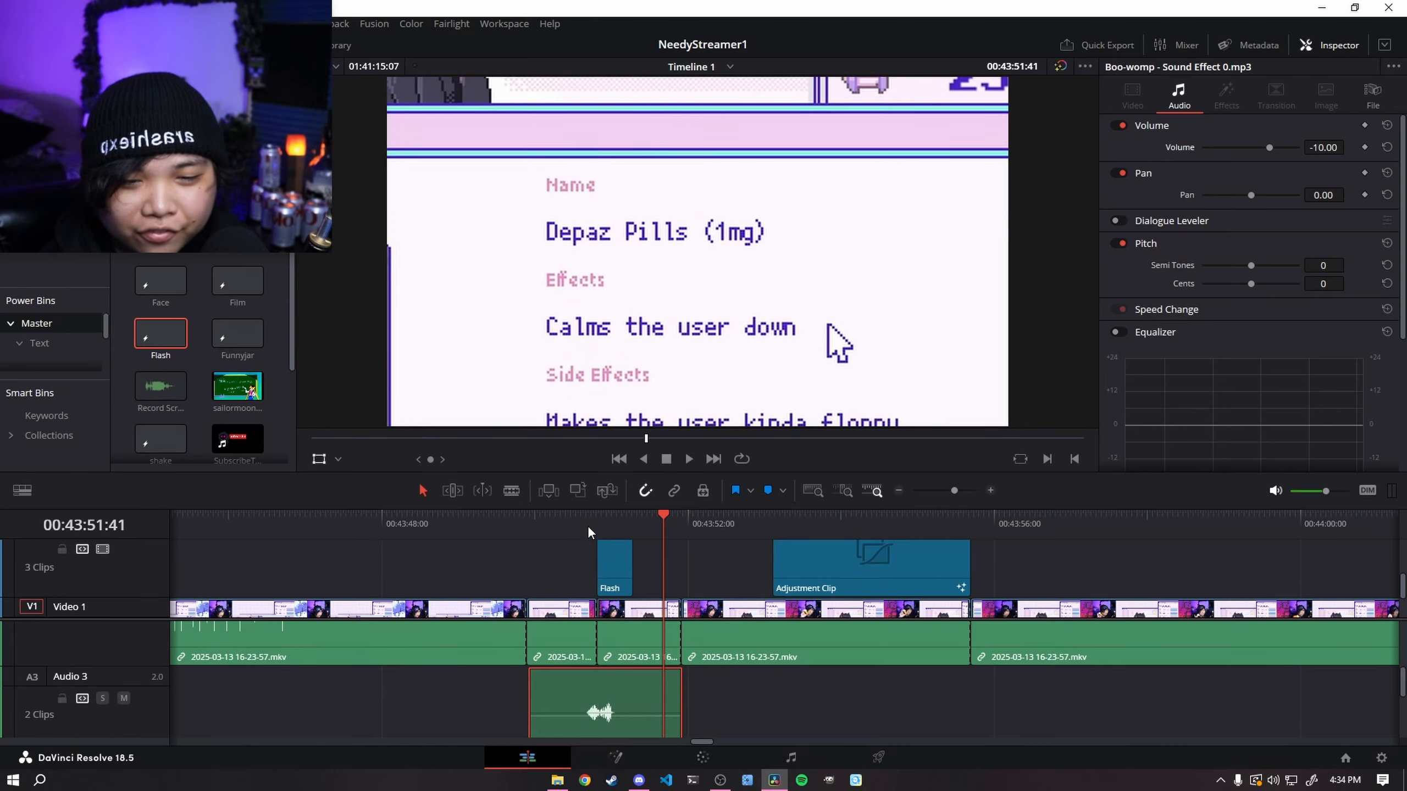
click(549, 521)
key(space)
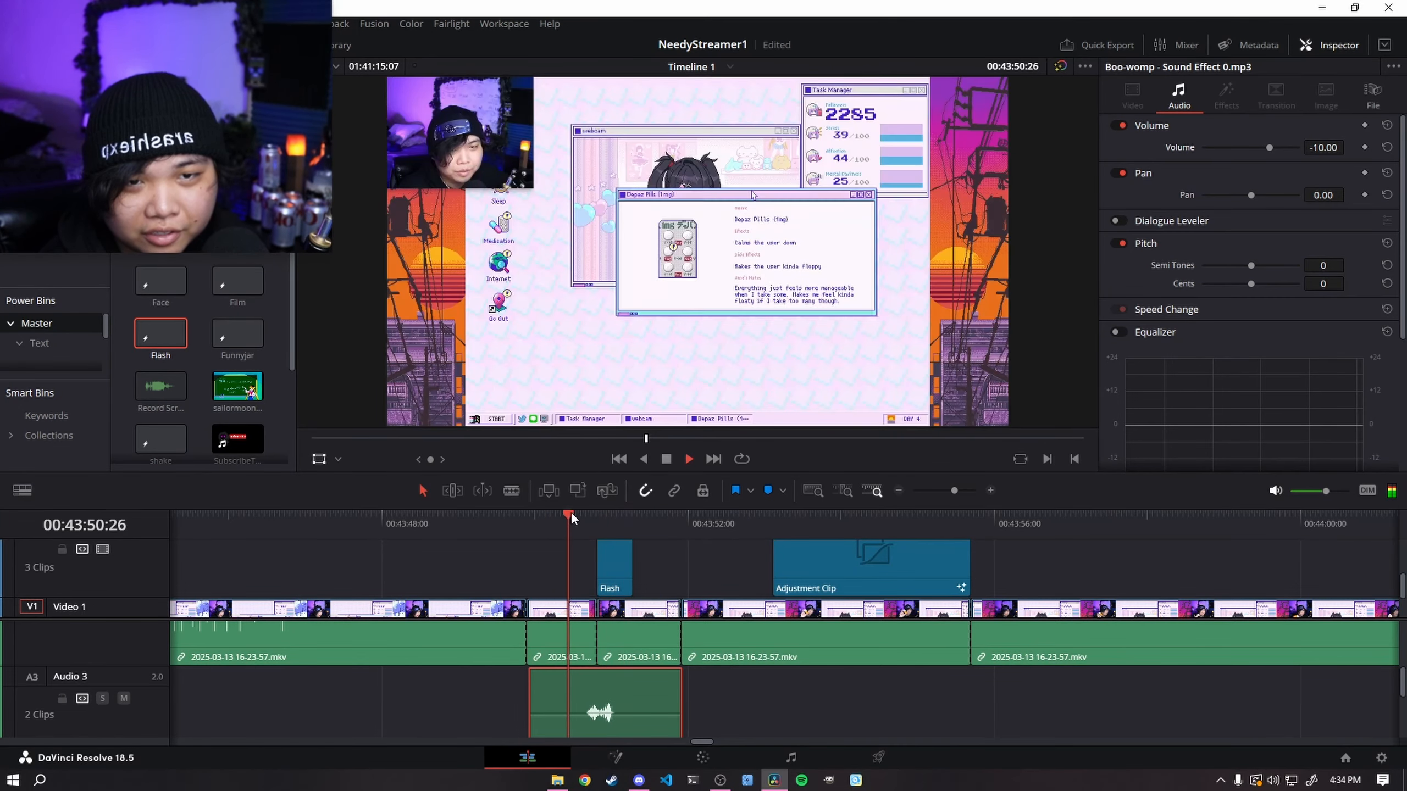
key(space)
Step: Open the Flash effect in Fusion and delete its ColorCorrector1 node, keeping ZoomBlur1
click(615, 757)
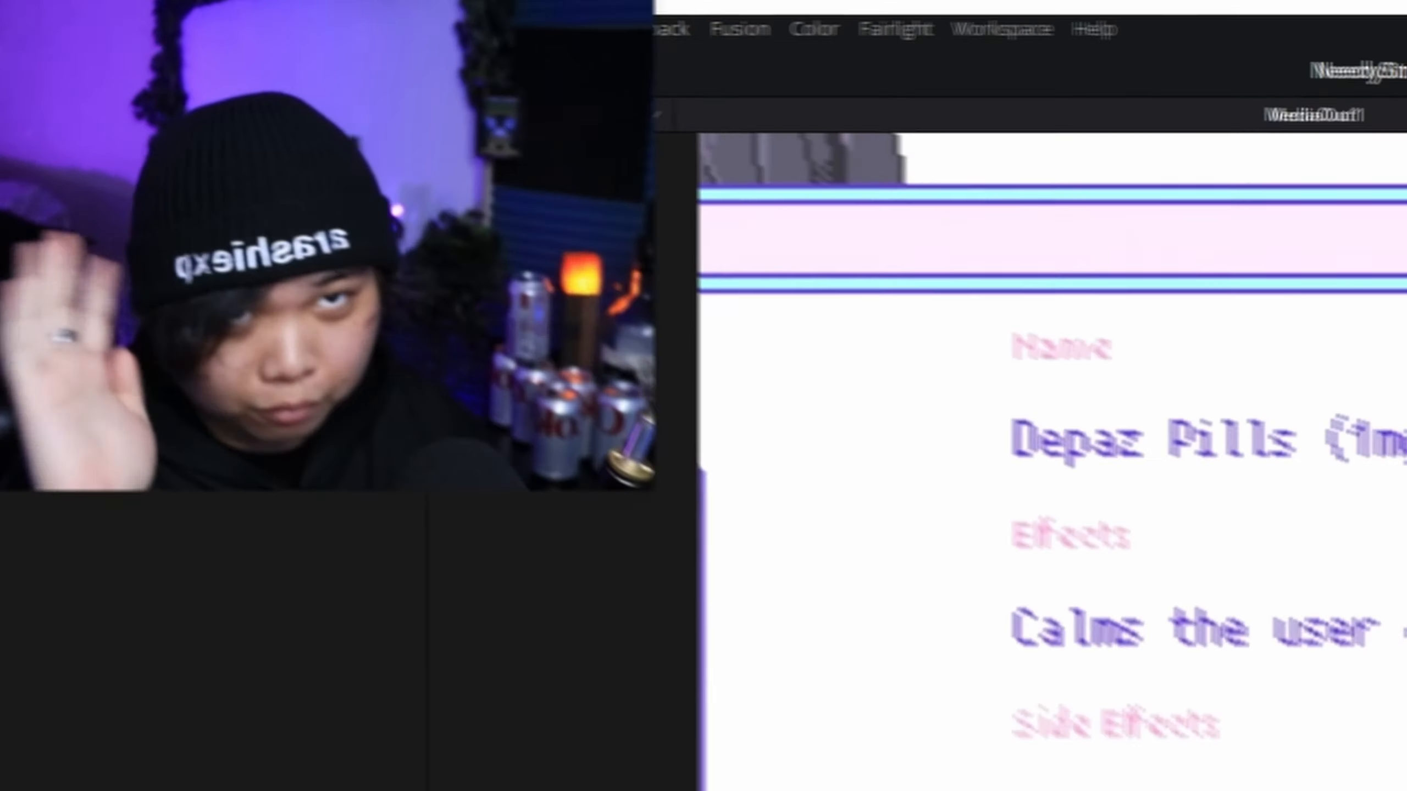
click(210, 630)
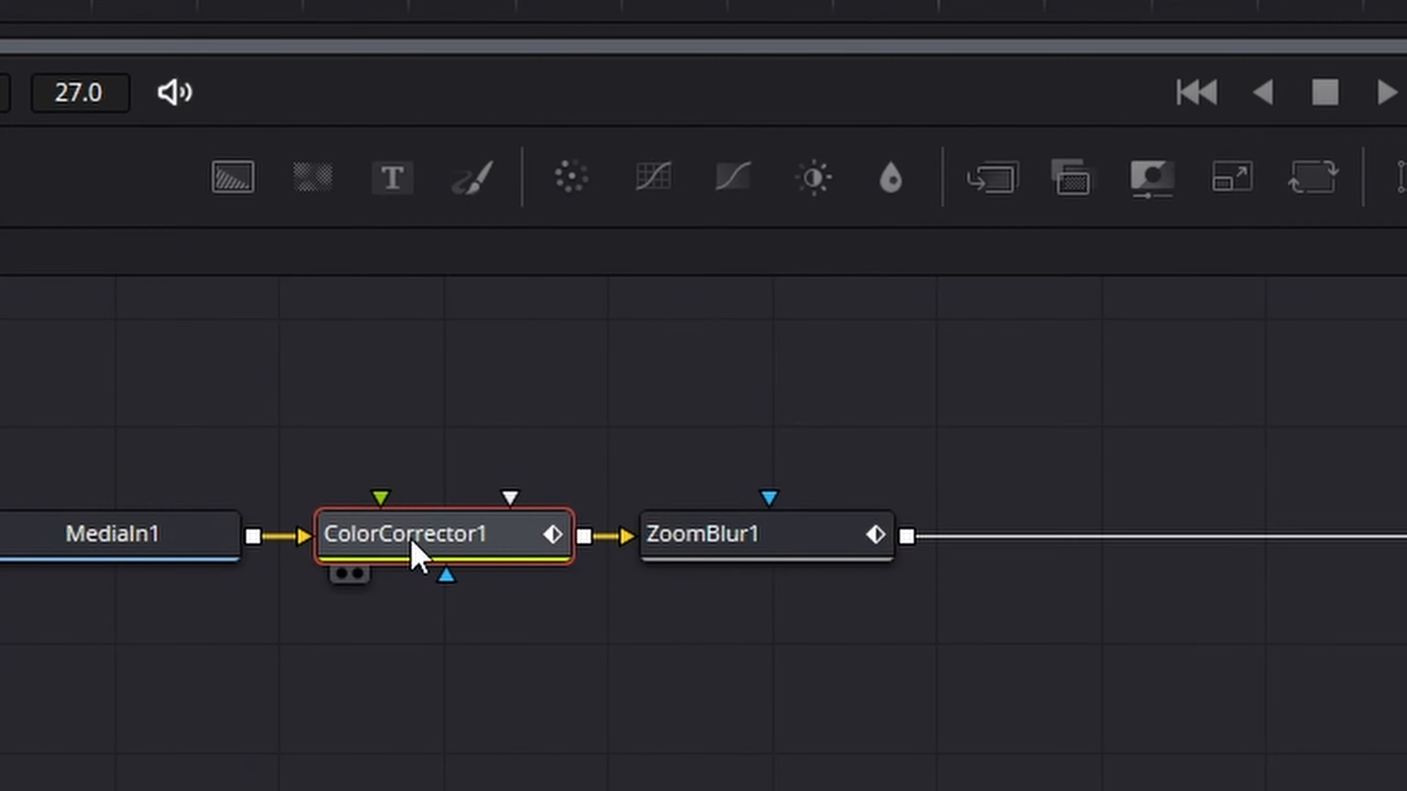
click(753, 545)
click(395, 543)
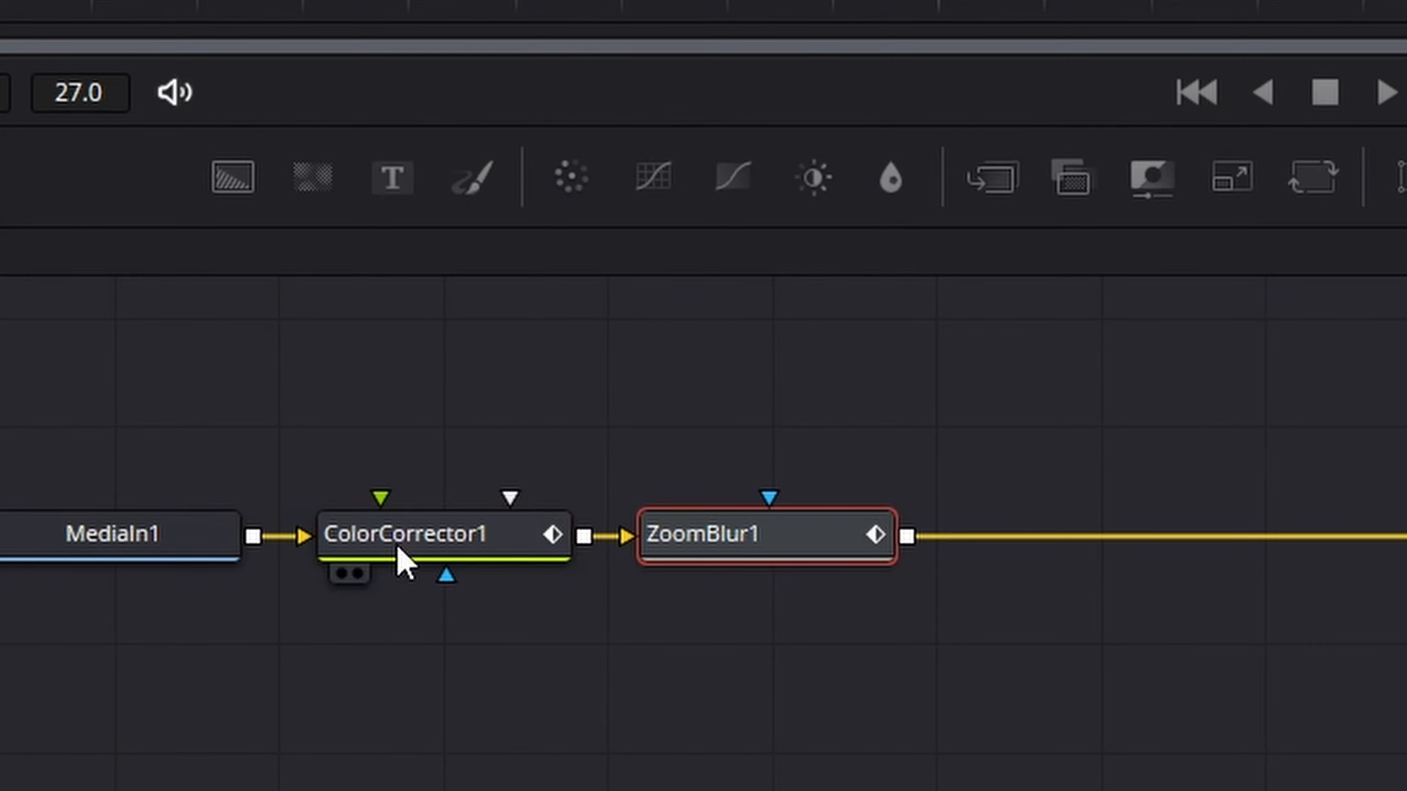
key(Delete)
Step: Examine ZoomBlur1's Zoom Amount keyframes from start to end, play the composition, and return to the edit timeline
click(753, 536)
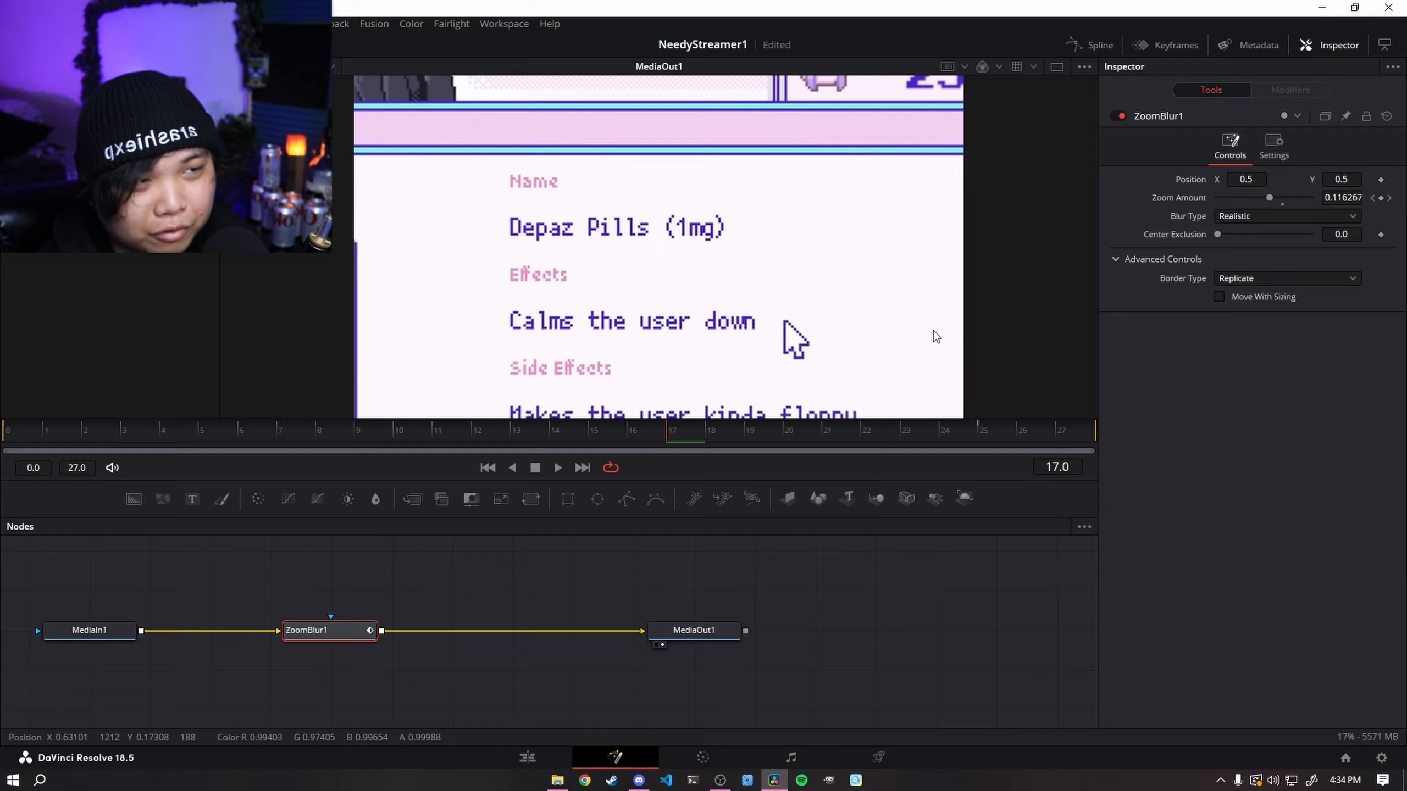
click(39, 435)
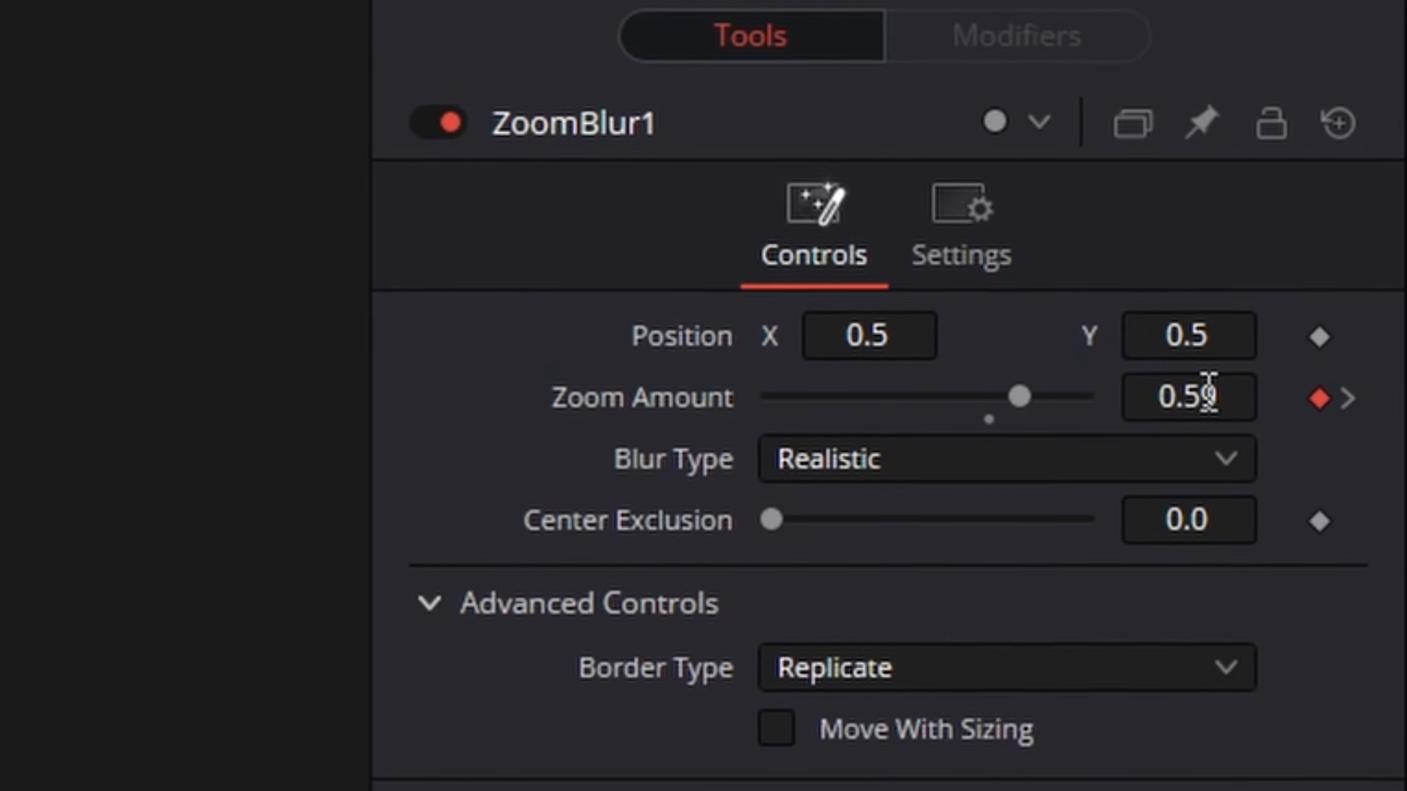
click(1350, 398)
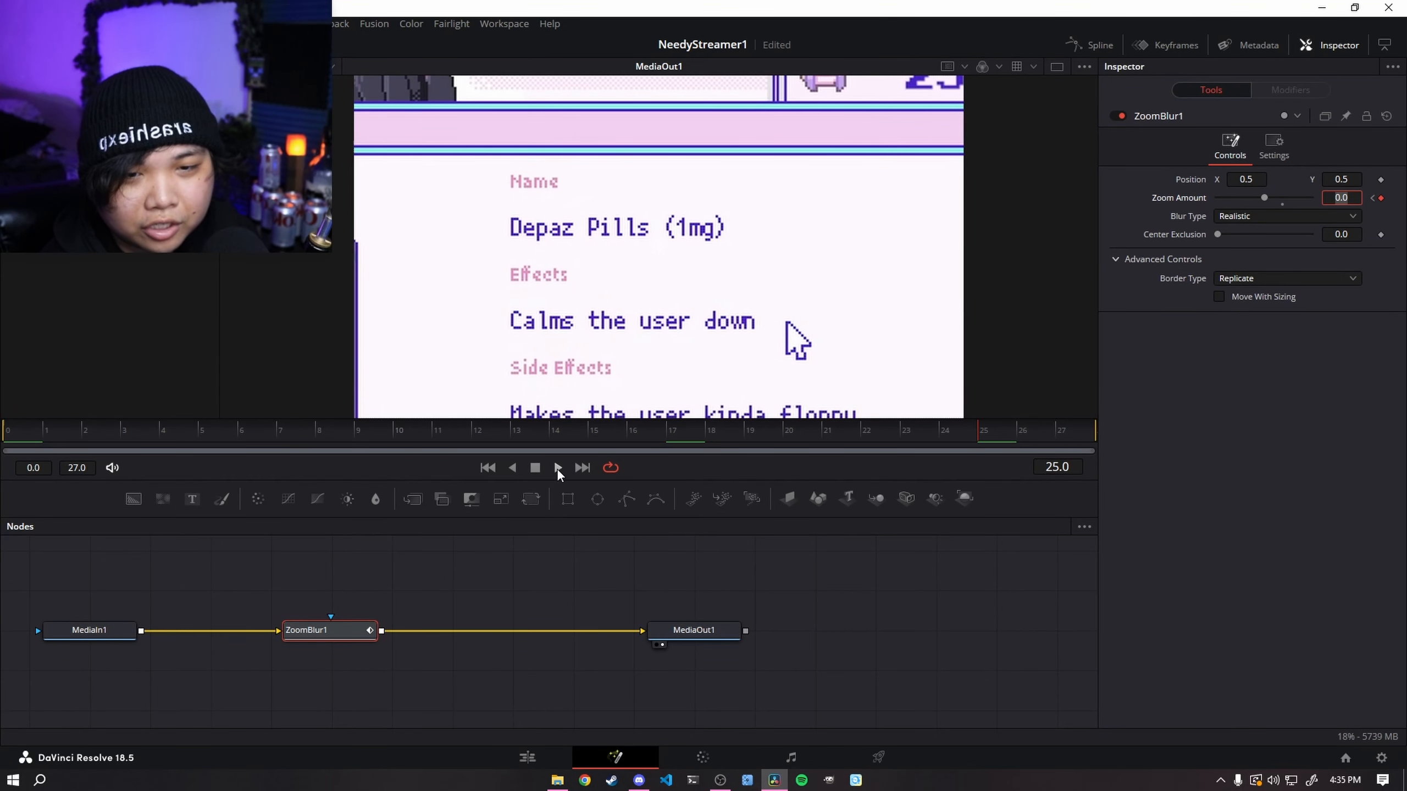
click(558, 467)
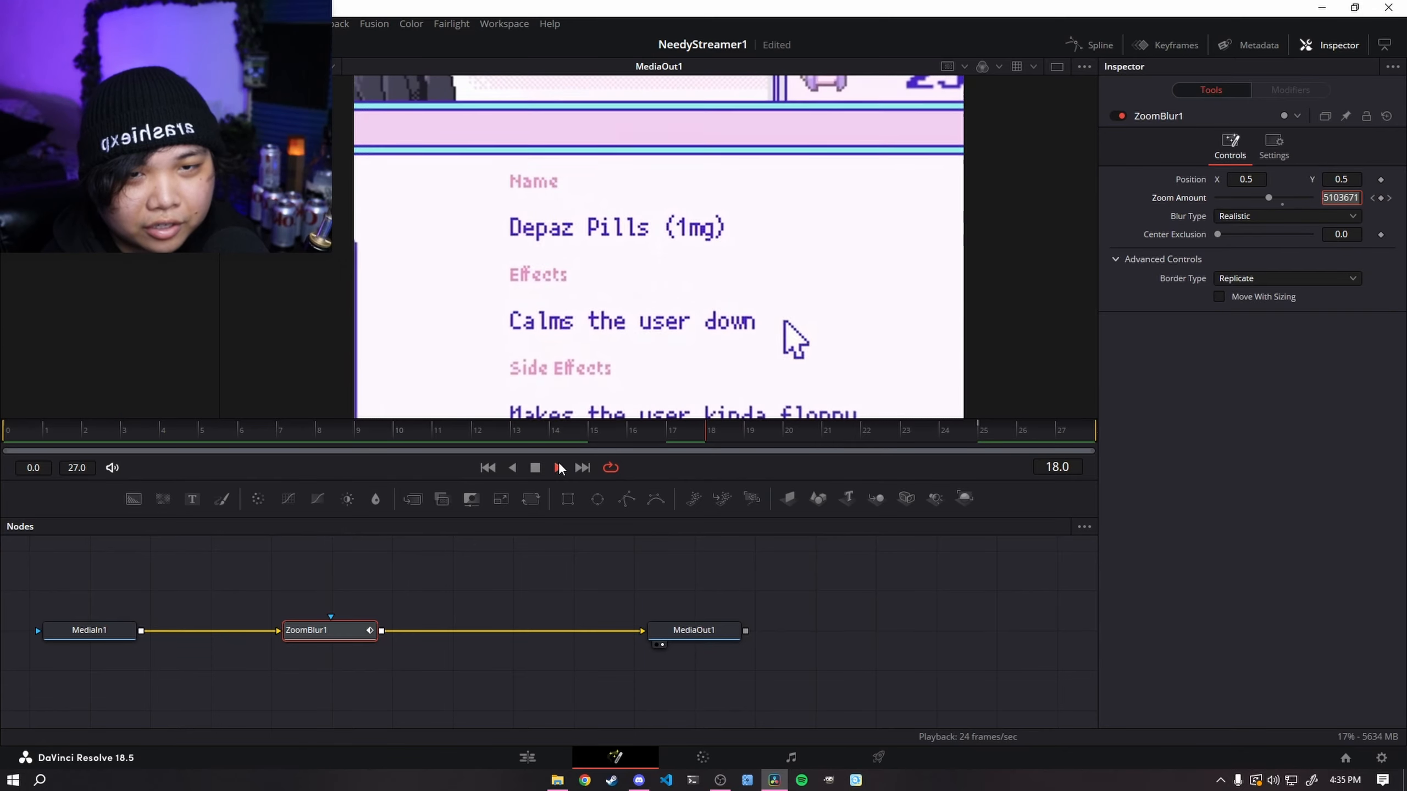
click(553, 466)
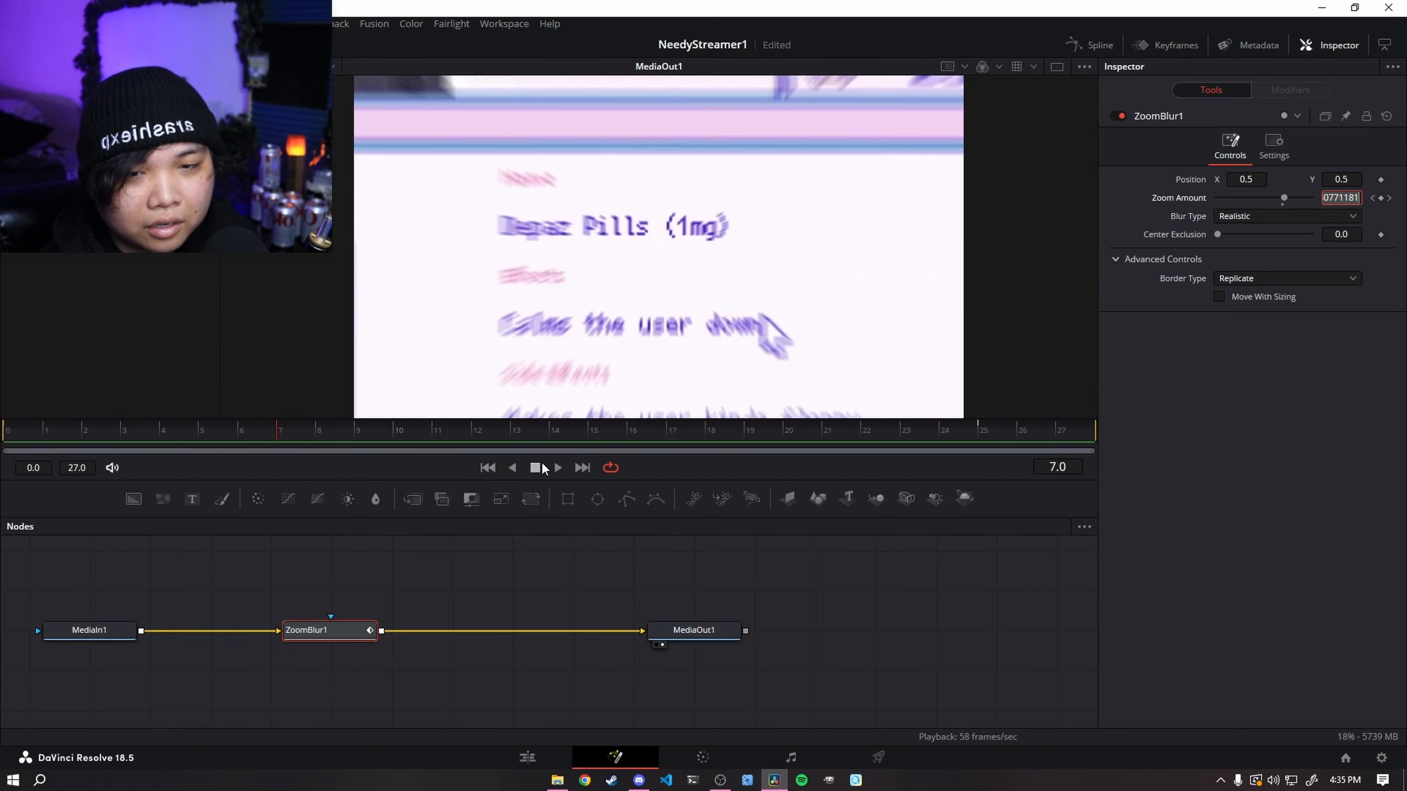
click(531, 757)
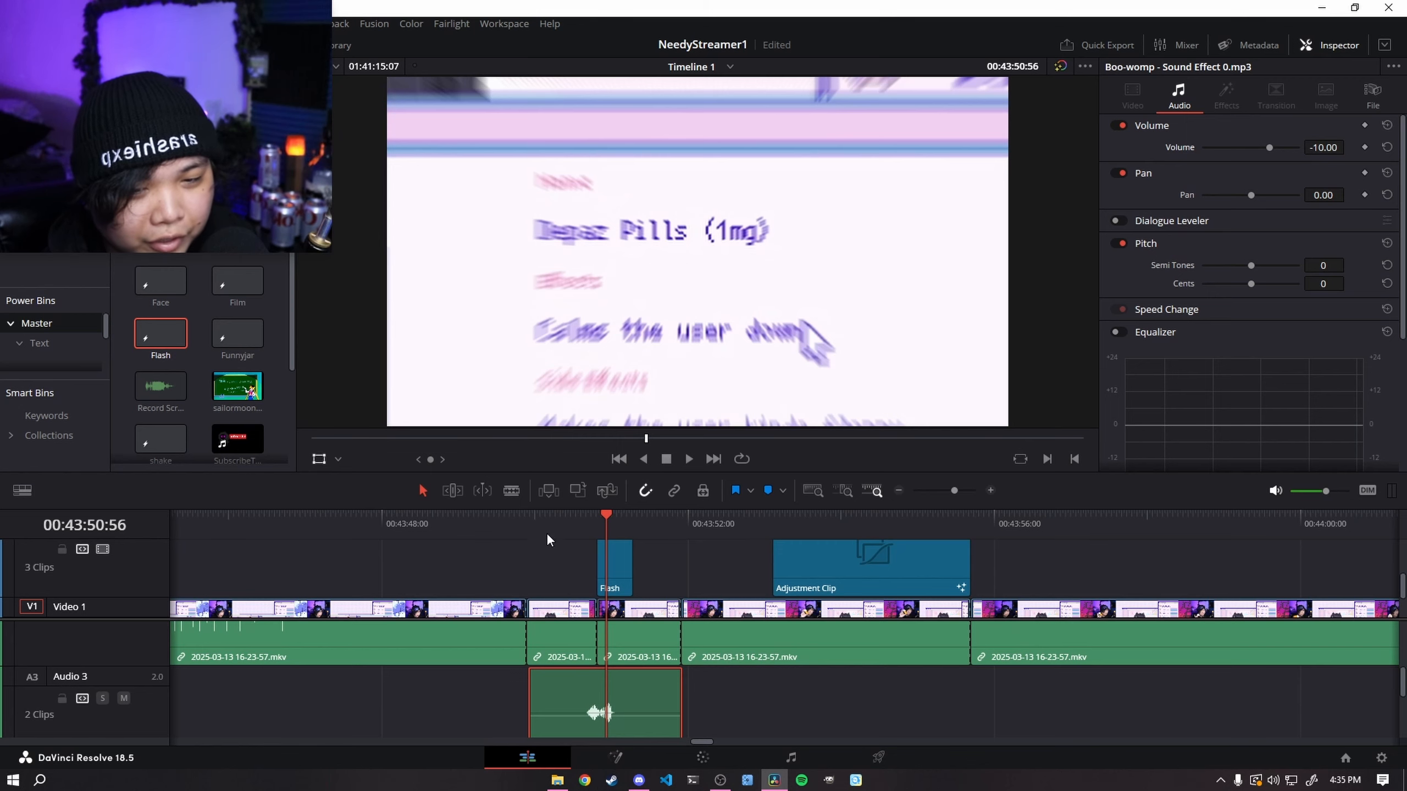
Step: Try keyframing the Zoom of an adjustment clip placed above the stream footage, and delete that clip
click(160, 46)
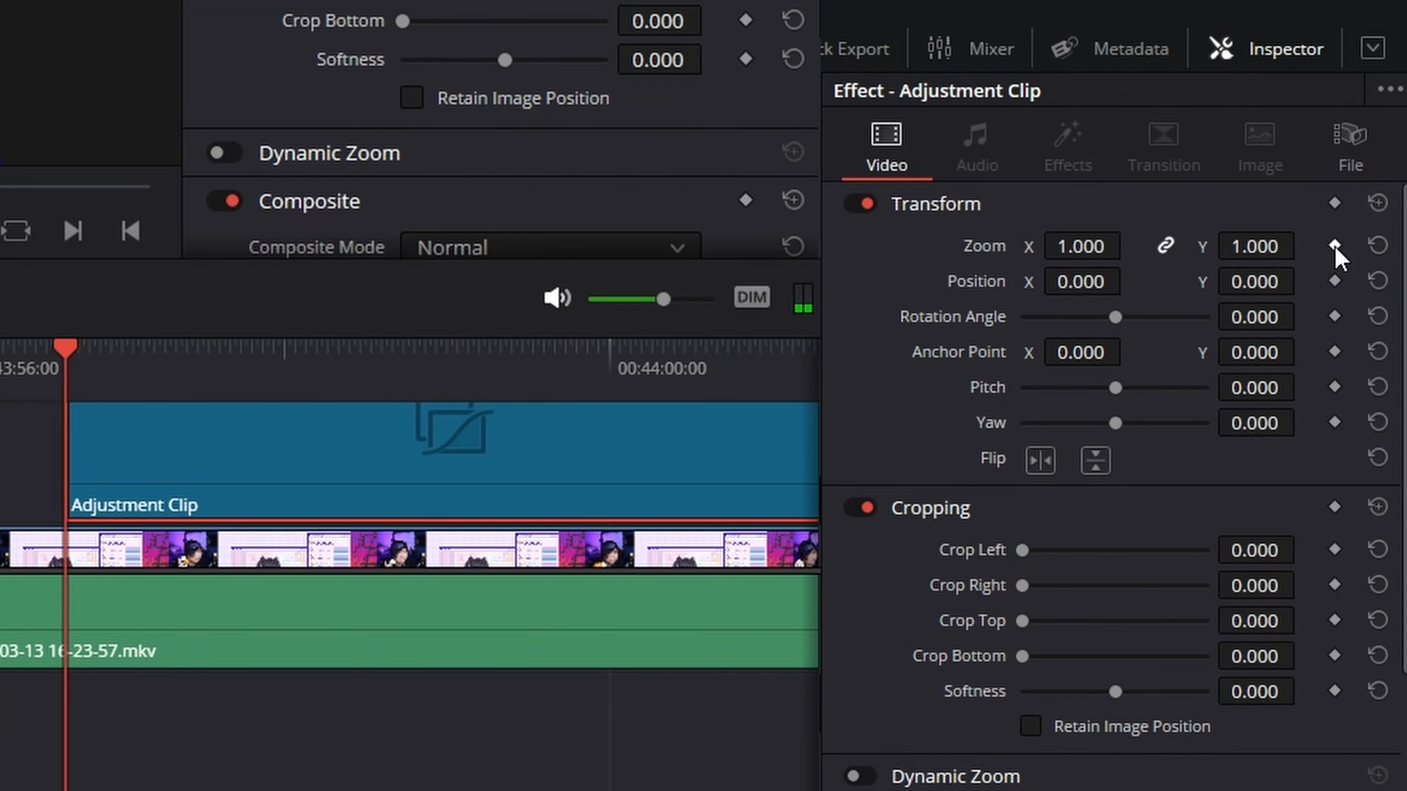
click(623, 426)
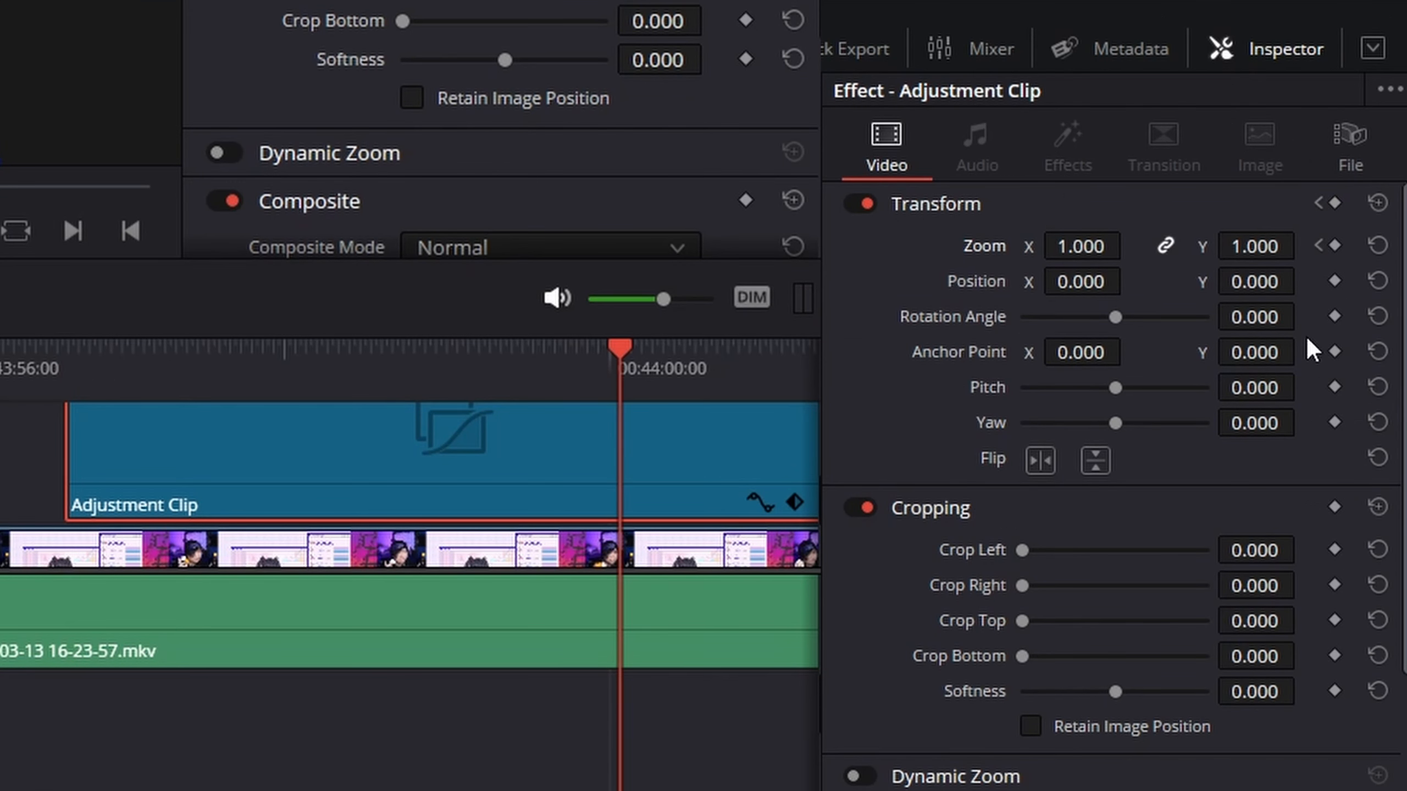
click(1334, 246)
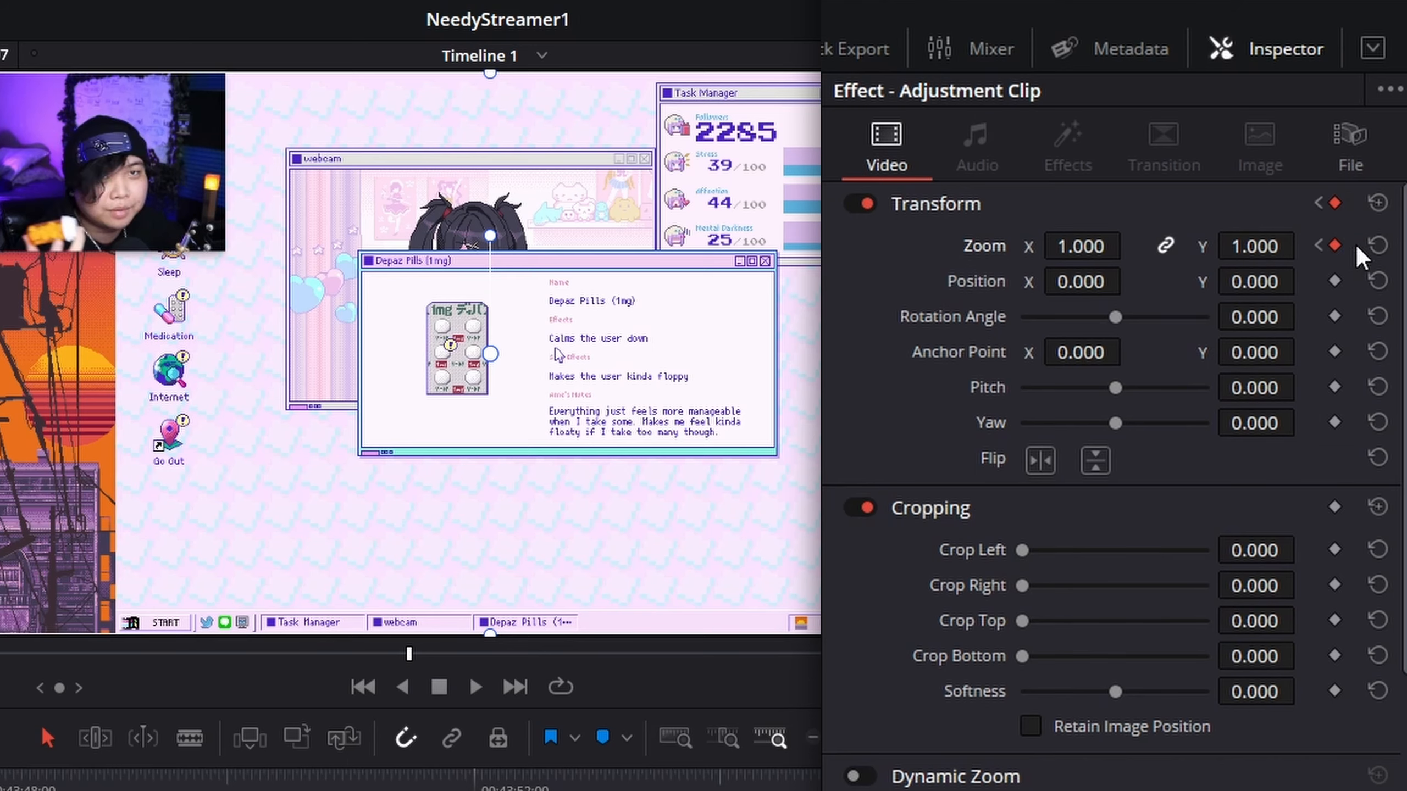
drag(1274, 250, 1197, 249)
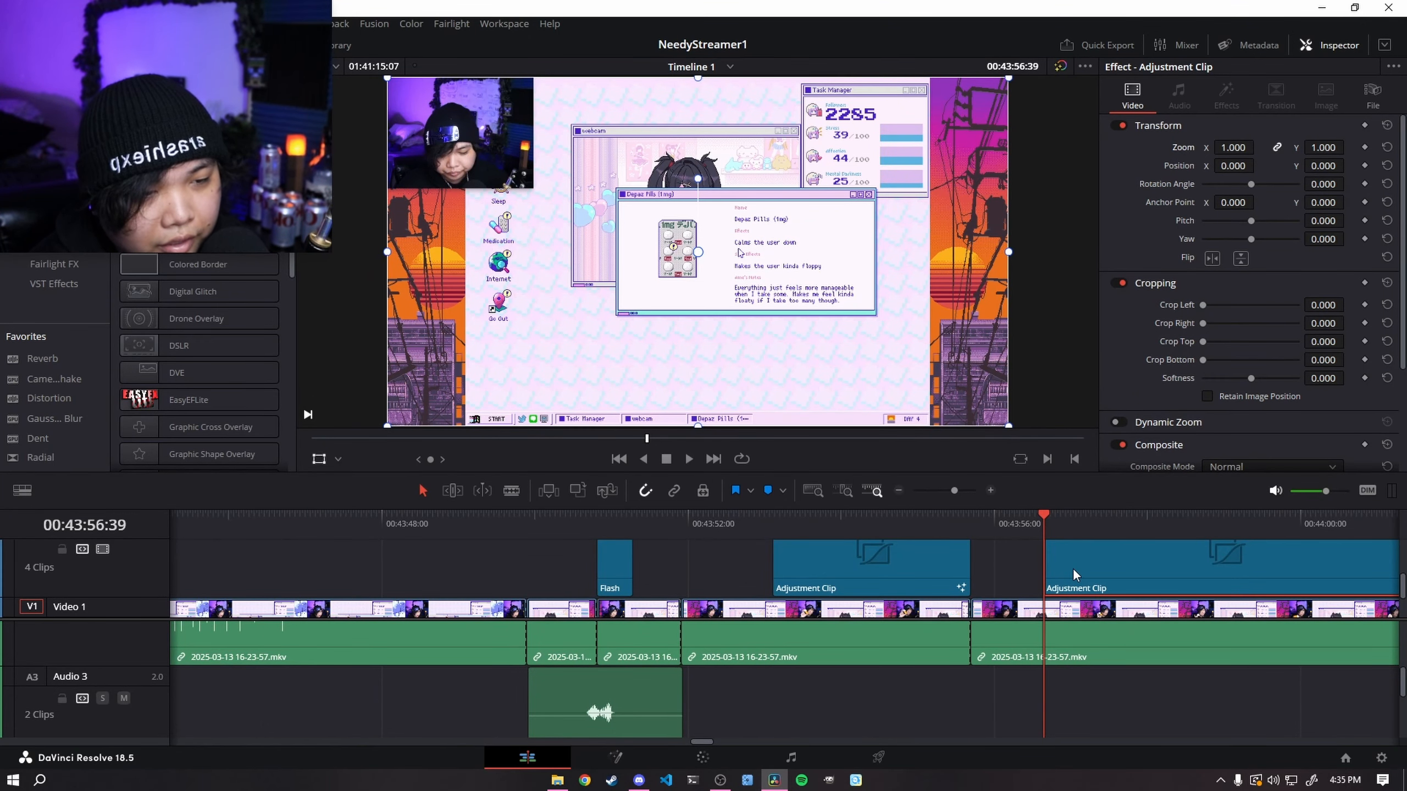
key(Delete)
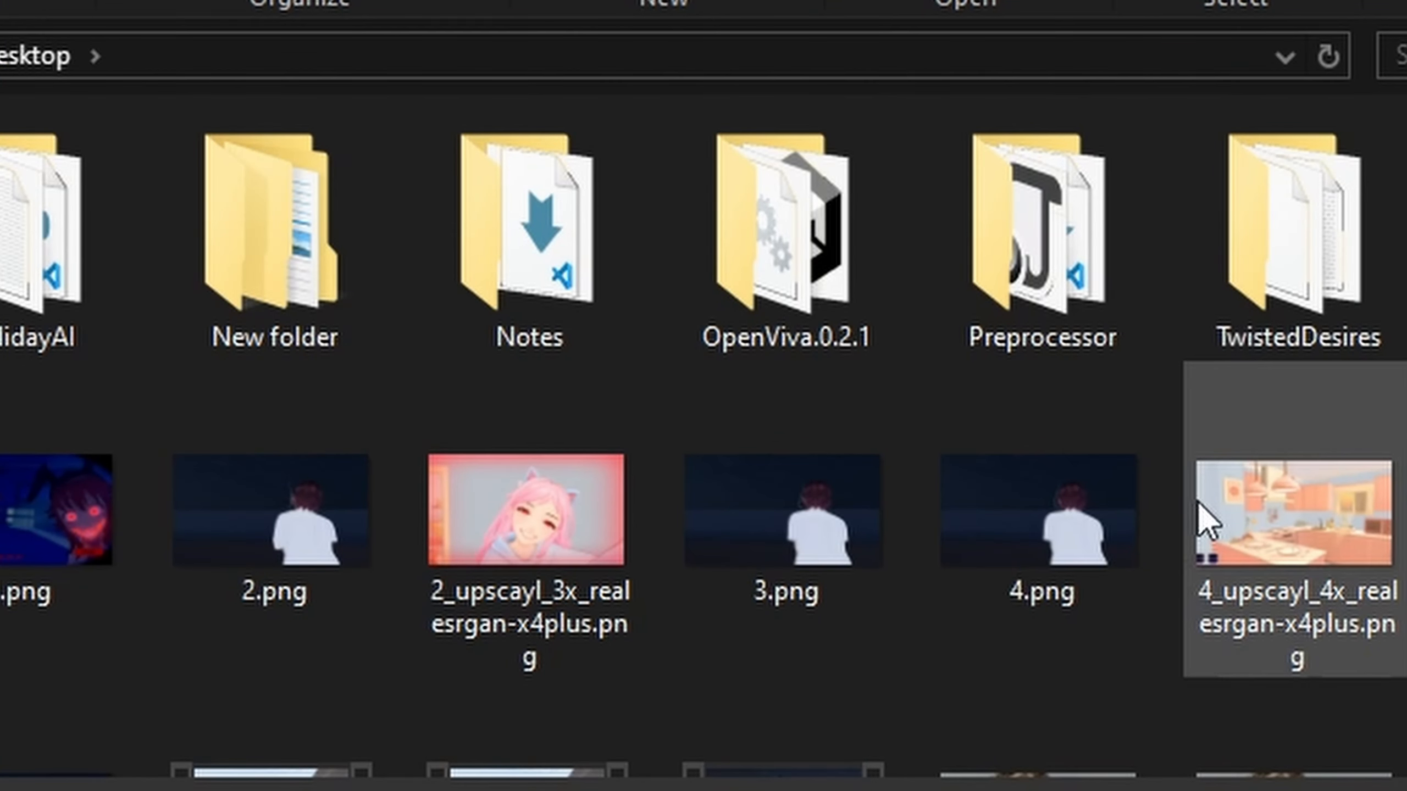
Step: Add angry-thiago-mad.mp4 from the Desktop folder to the track above the stream footage and set its Zoom to 0.710
scroll(1202, 499, down, 5)
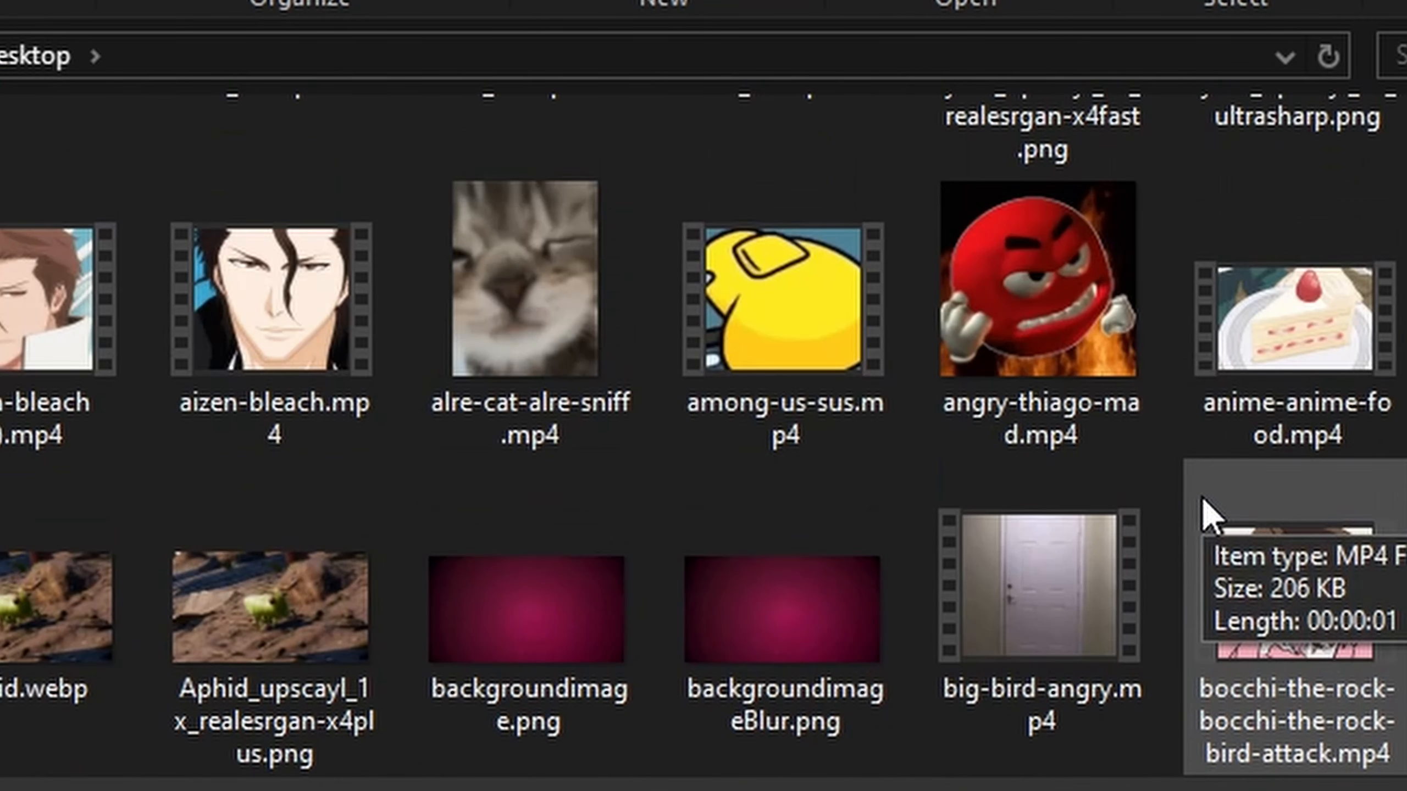
drag(1028, 303, 1279, 789)
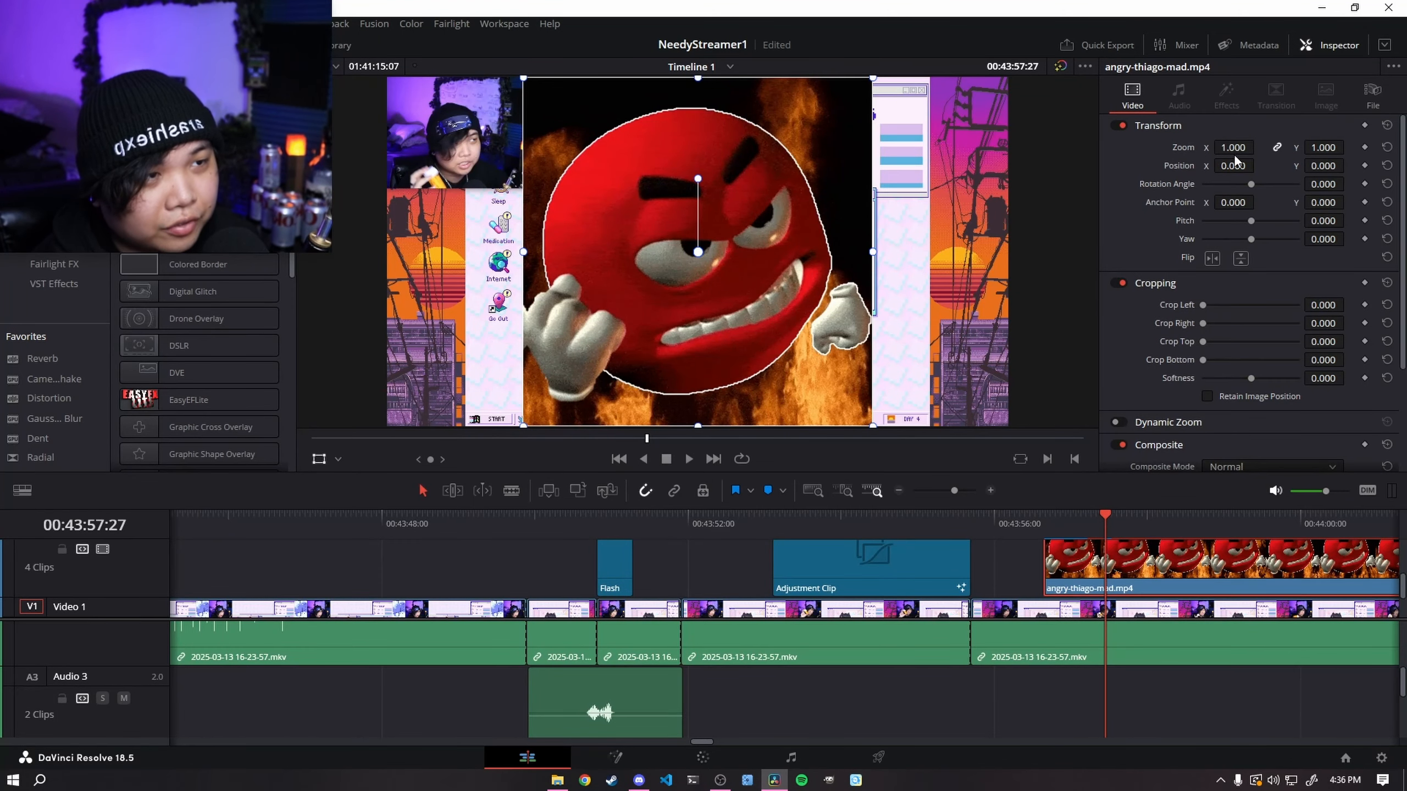
drag(1235, 150, 1218, 149)
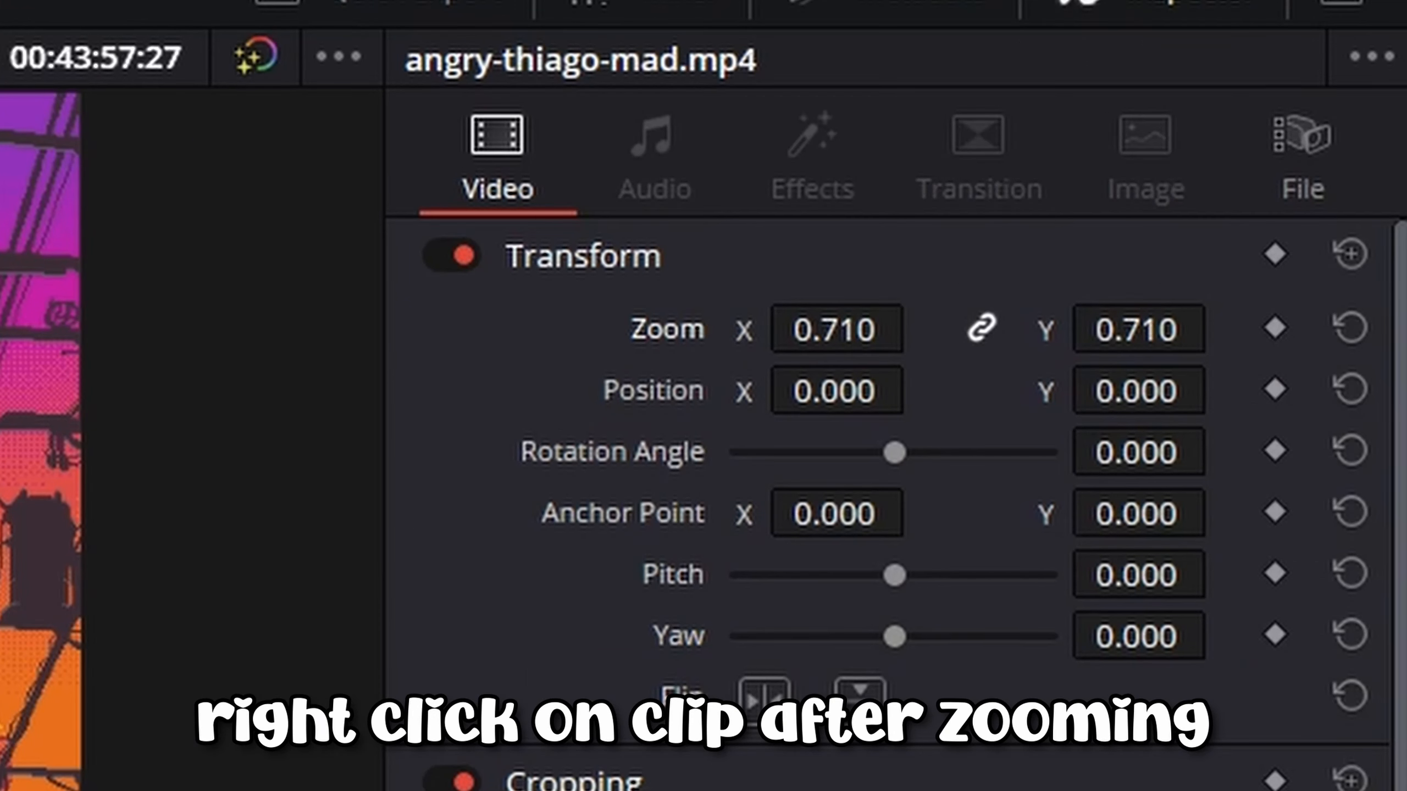
Step: Create a compound clip from the scaled angry-thiago-mad.mp4 clip, keeping the suggested name
right_click(1174, 579)
click(1191, 71)
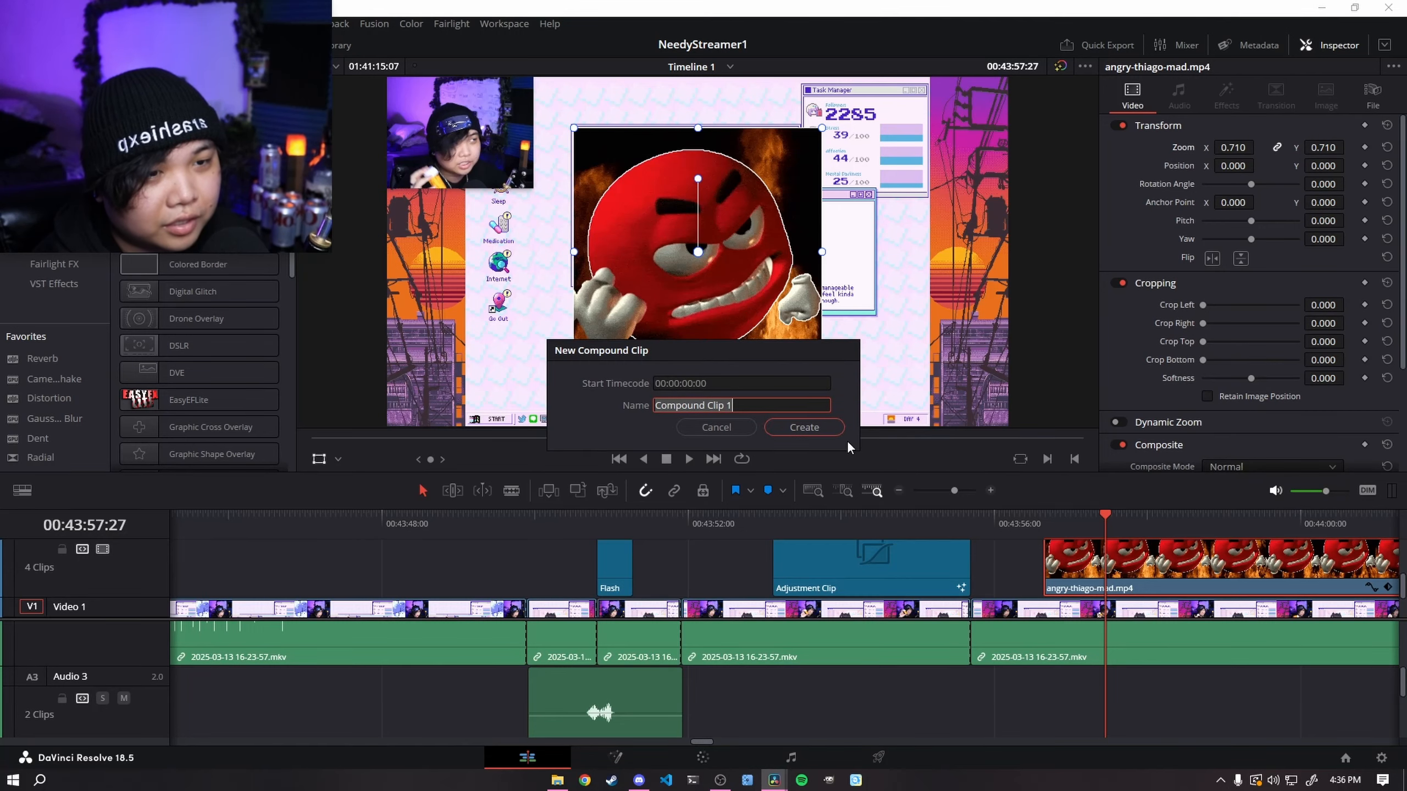
click(818, 426)
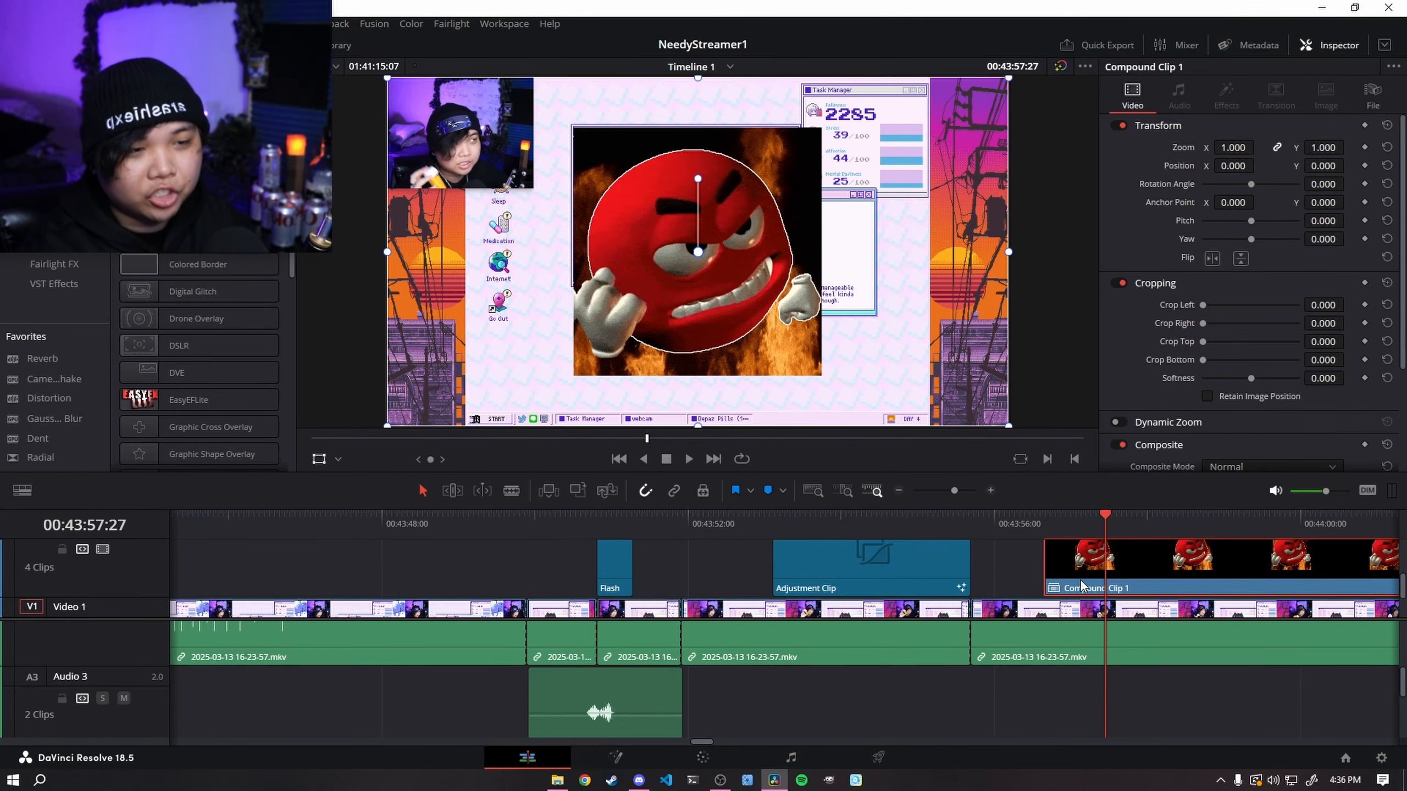
Step: Open the compound clip in Fusion and add a Transform node between MediaIn1 and MediaOut1
click(615, 757)
click(123, 630)
key(shift+space)
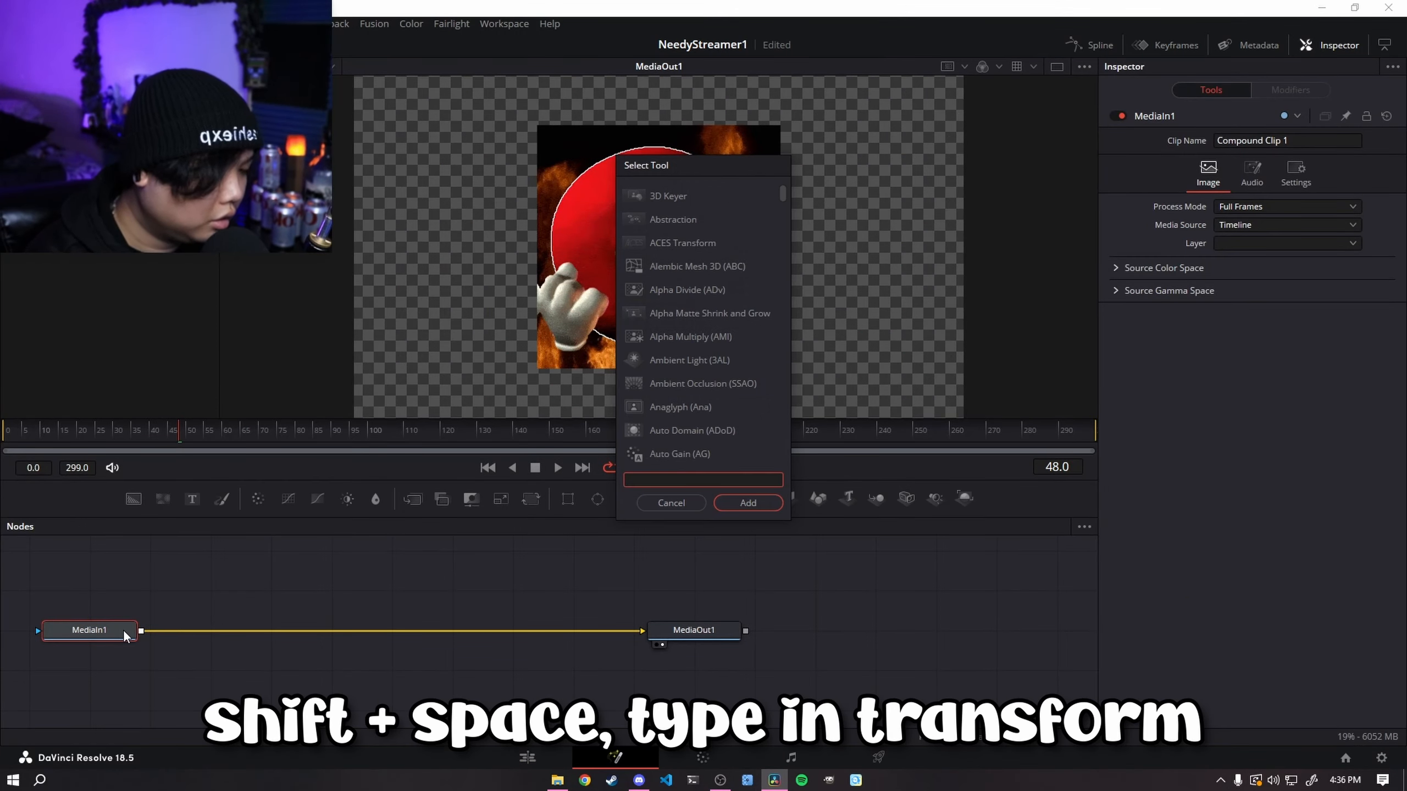
text(tran)
key(Return)
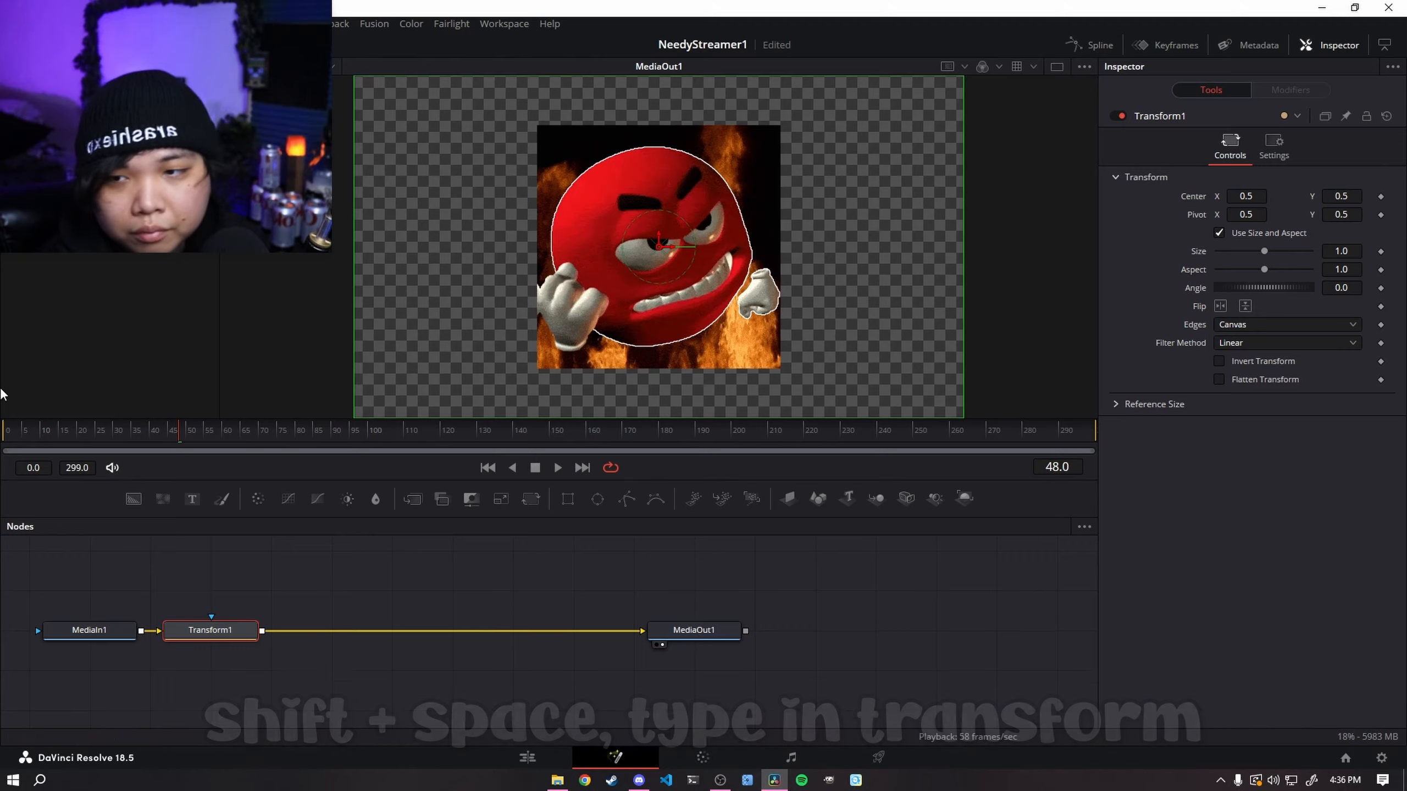
Step: Keyframe the Transform node's Center at frames 0 and 9, and set Center Y to -1.01 at frame 0
click(1354, 232)
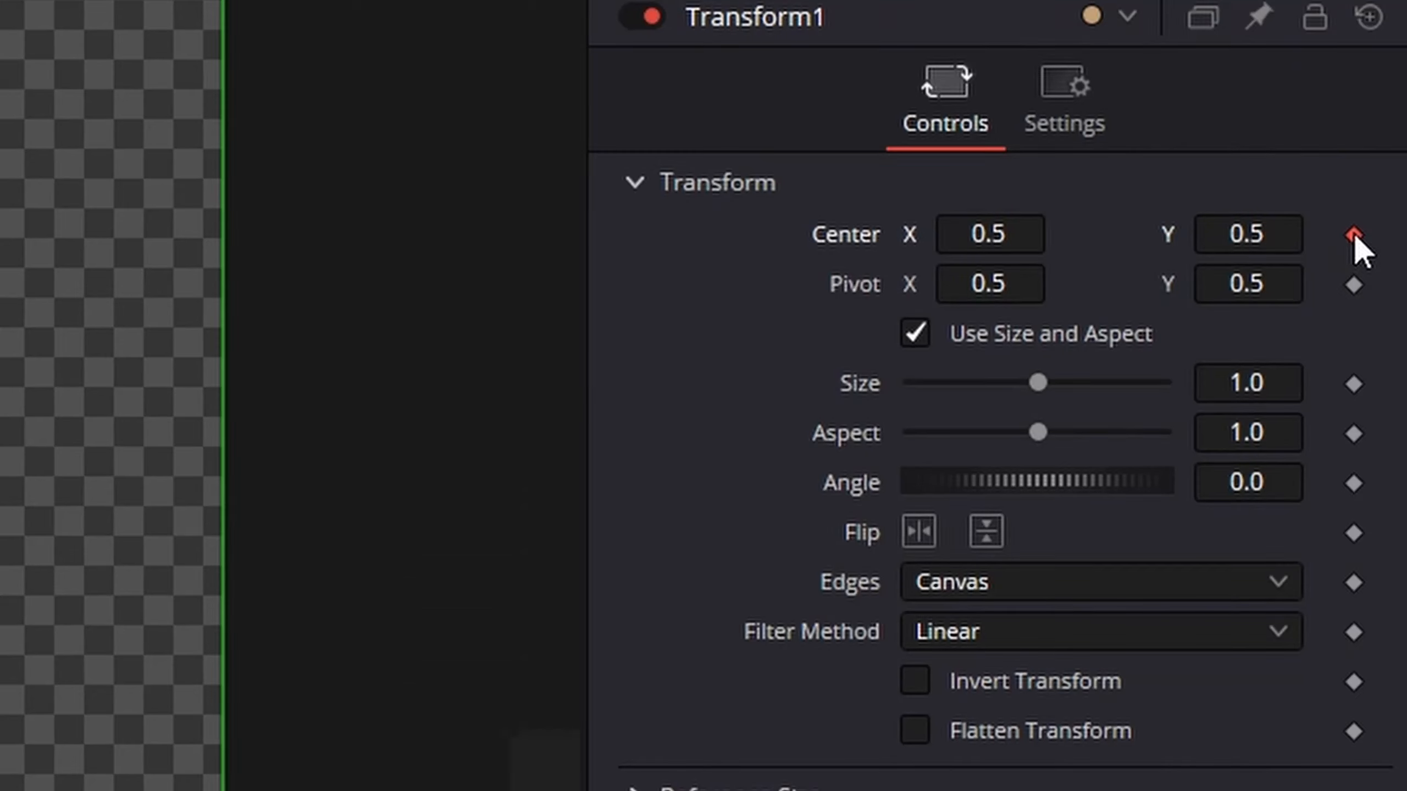
key(Right)
key(Right)
key(Right)
key(Right)
key(Right)
key(Right)
key(Right)
key(Right)
key(Right)
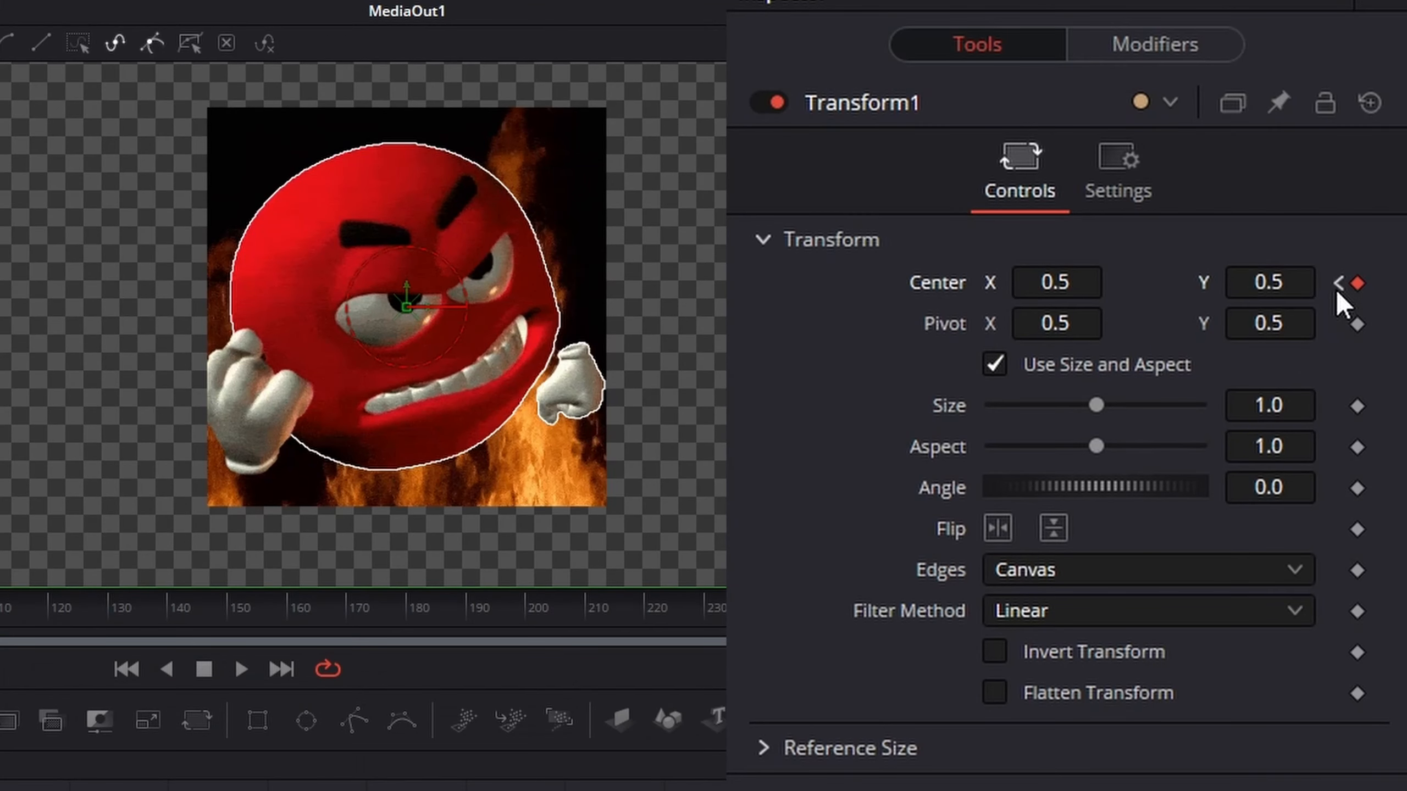
drag(1297, 285, 1152, 286)
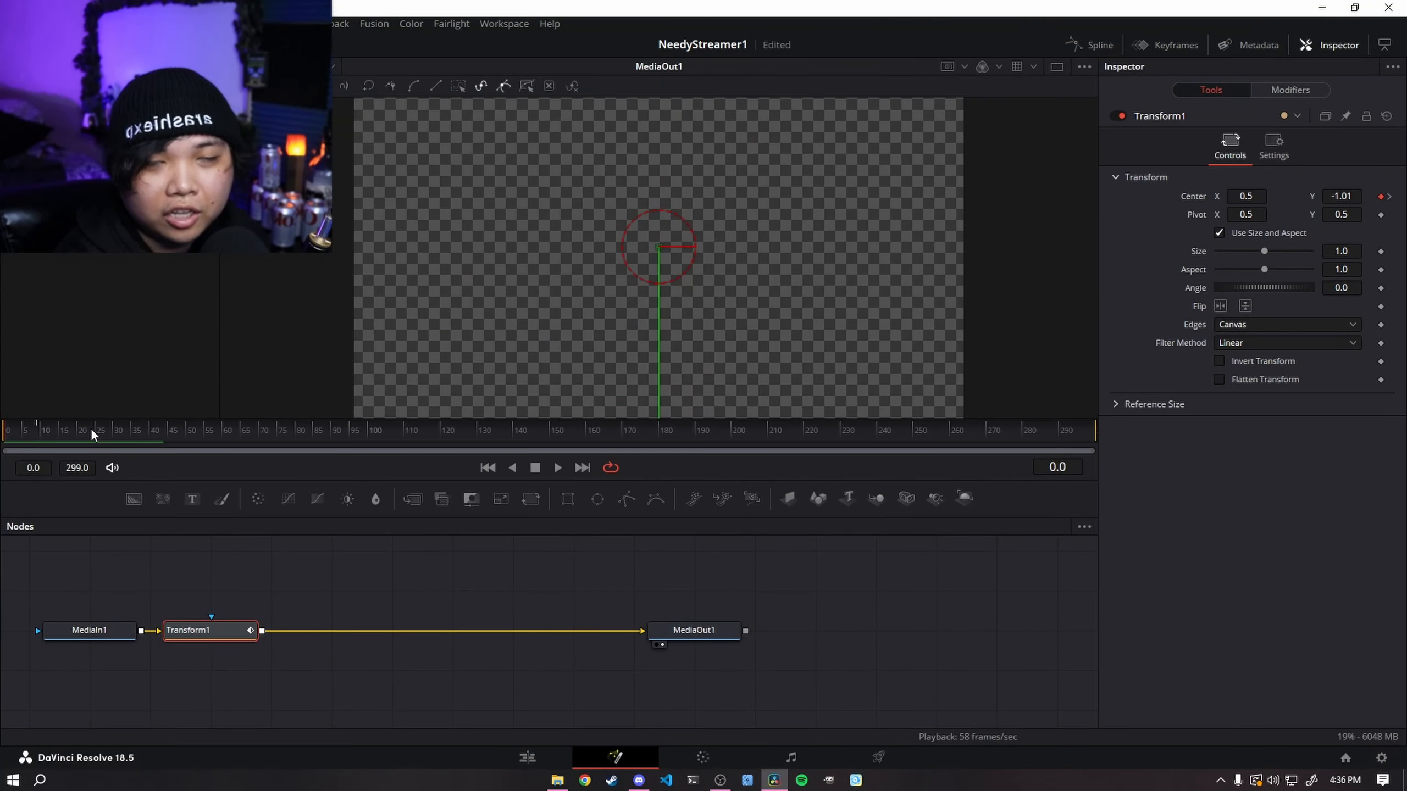
Step: Play the slide-in and apply Out Cubic easing to the Center path's Displacement keyframes in the spline editor
key(space)
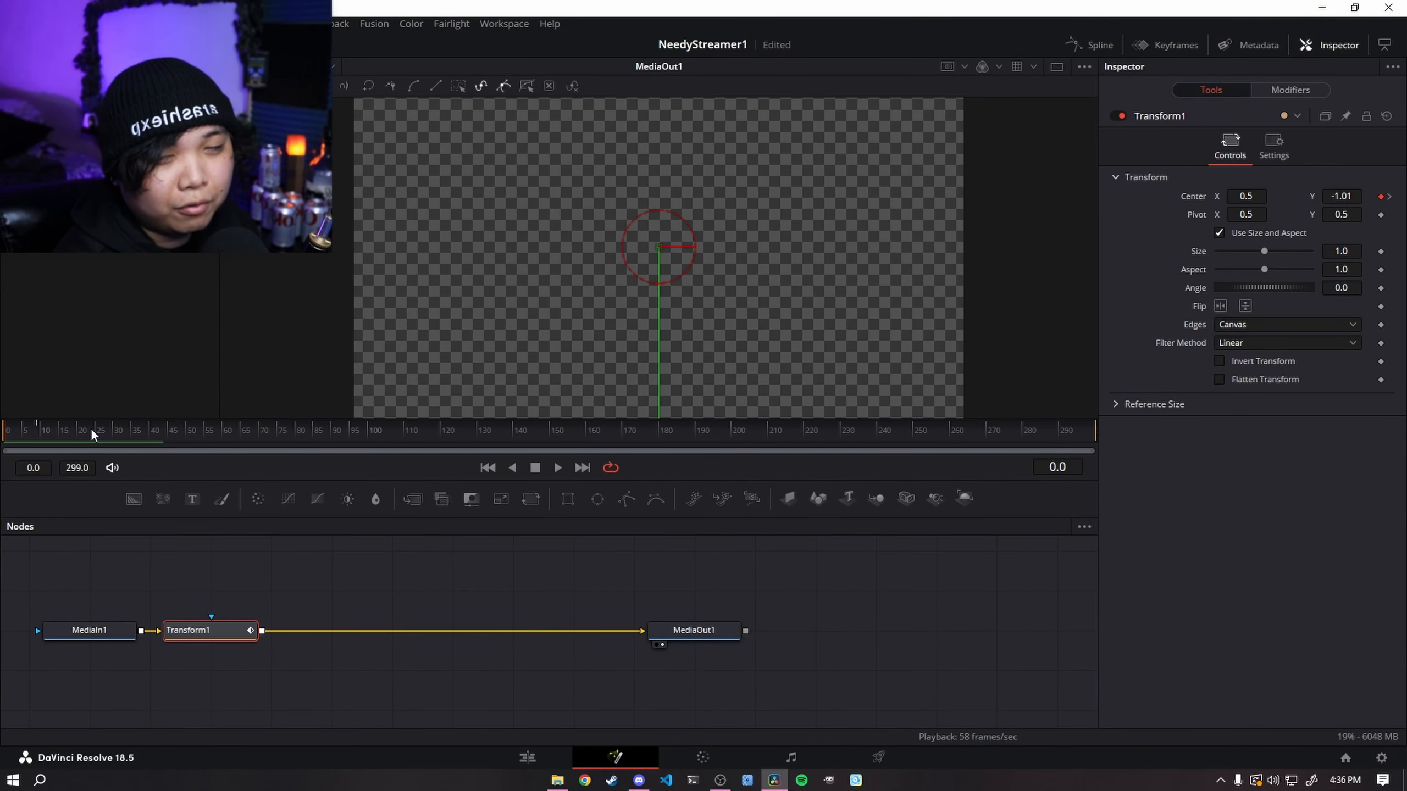
key(space)
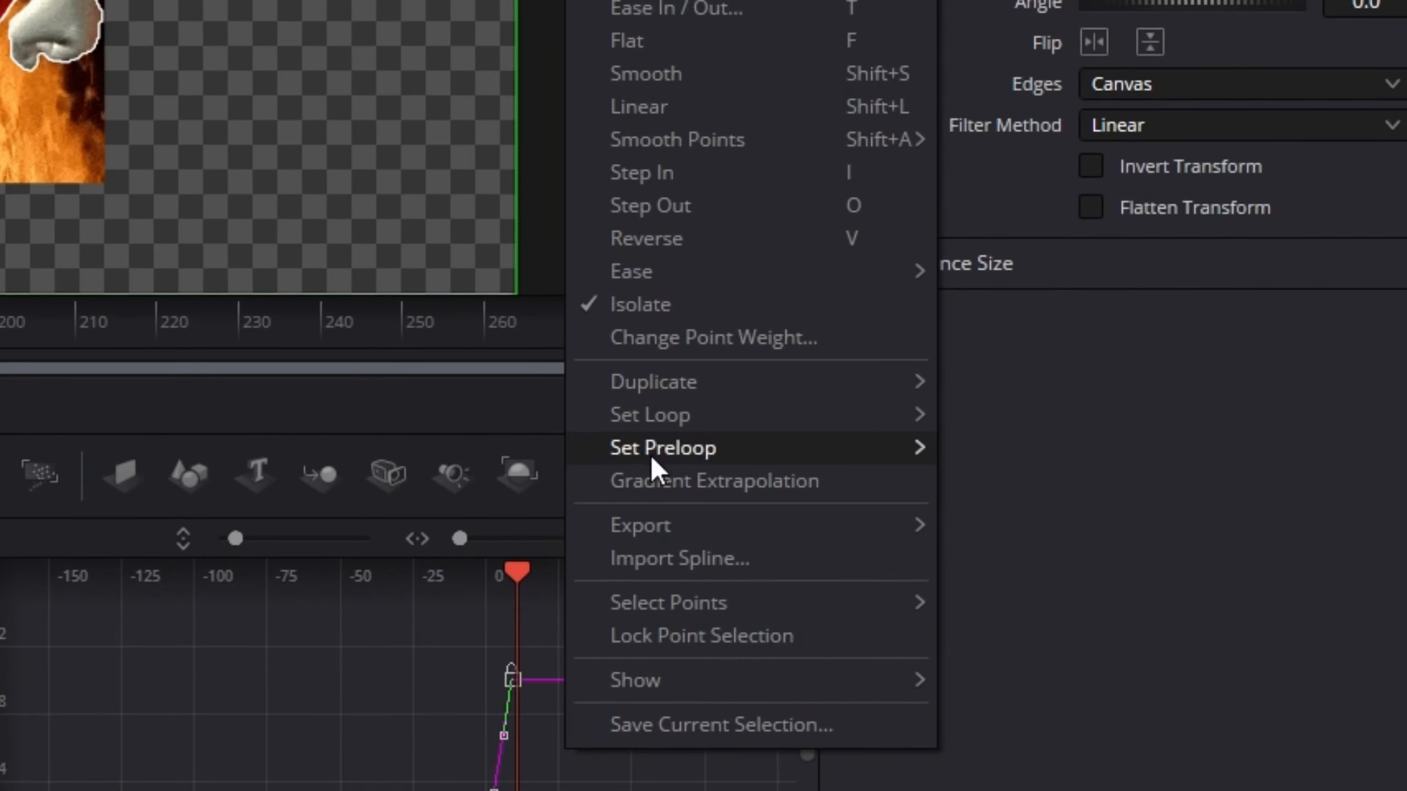
mouse_move(709, 274)
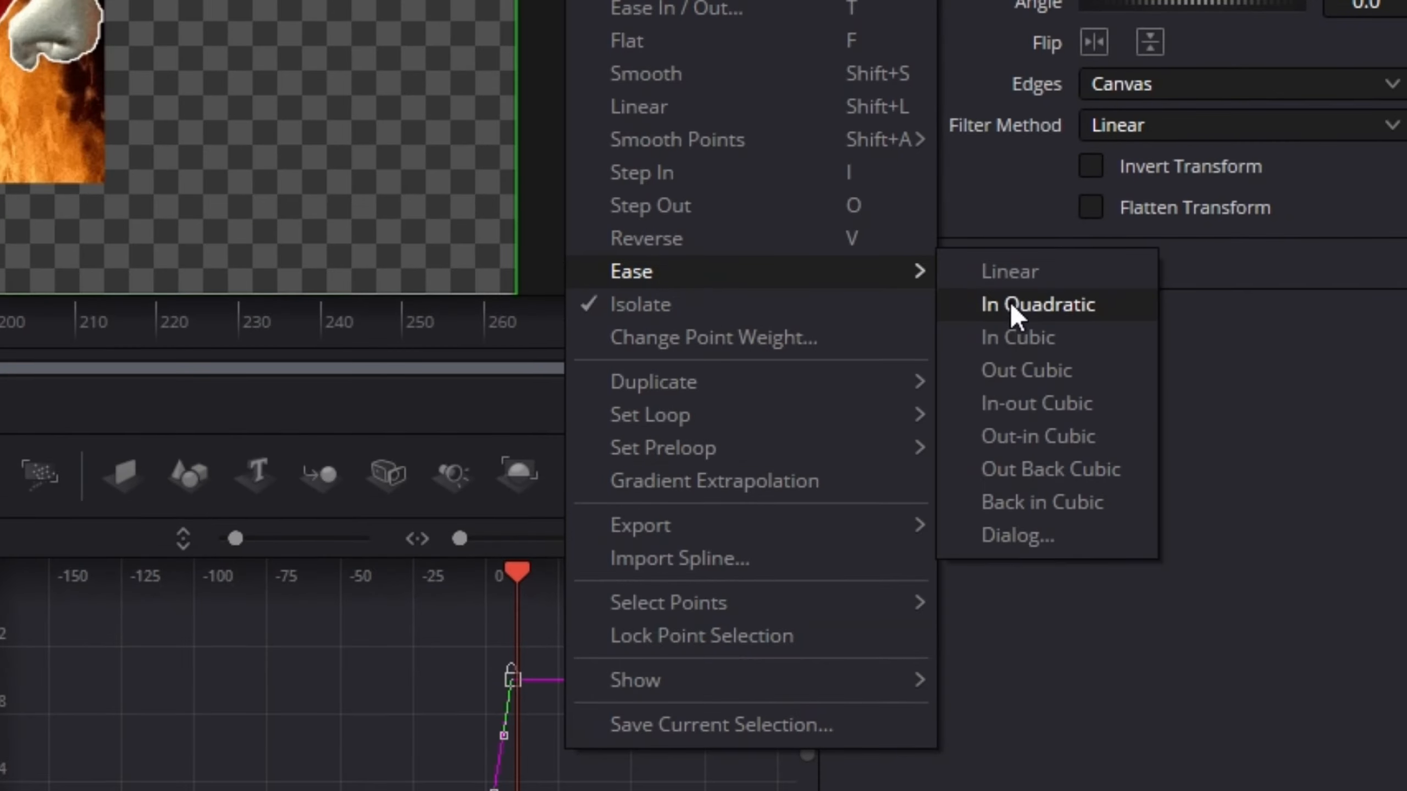
click(1024, 366)
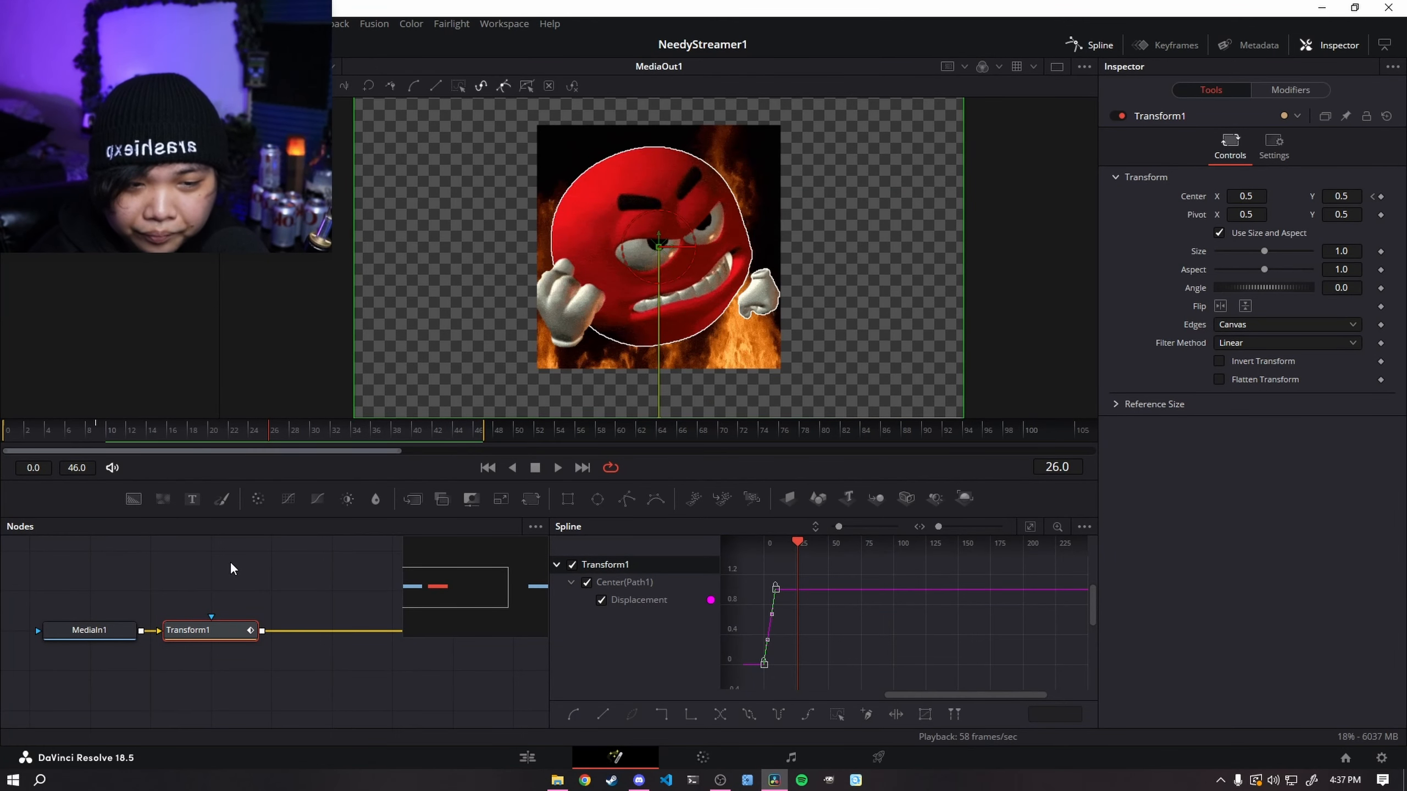
Step: Play the slide-in repeatedly from the first frame to compare how its easing looks
click(8, 436)
key(space)
key(space)
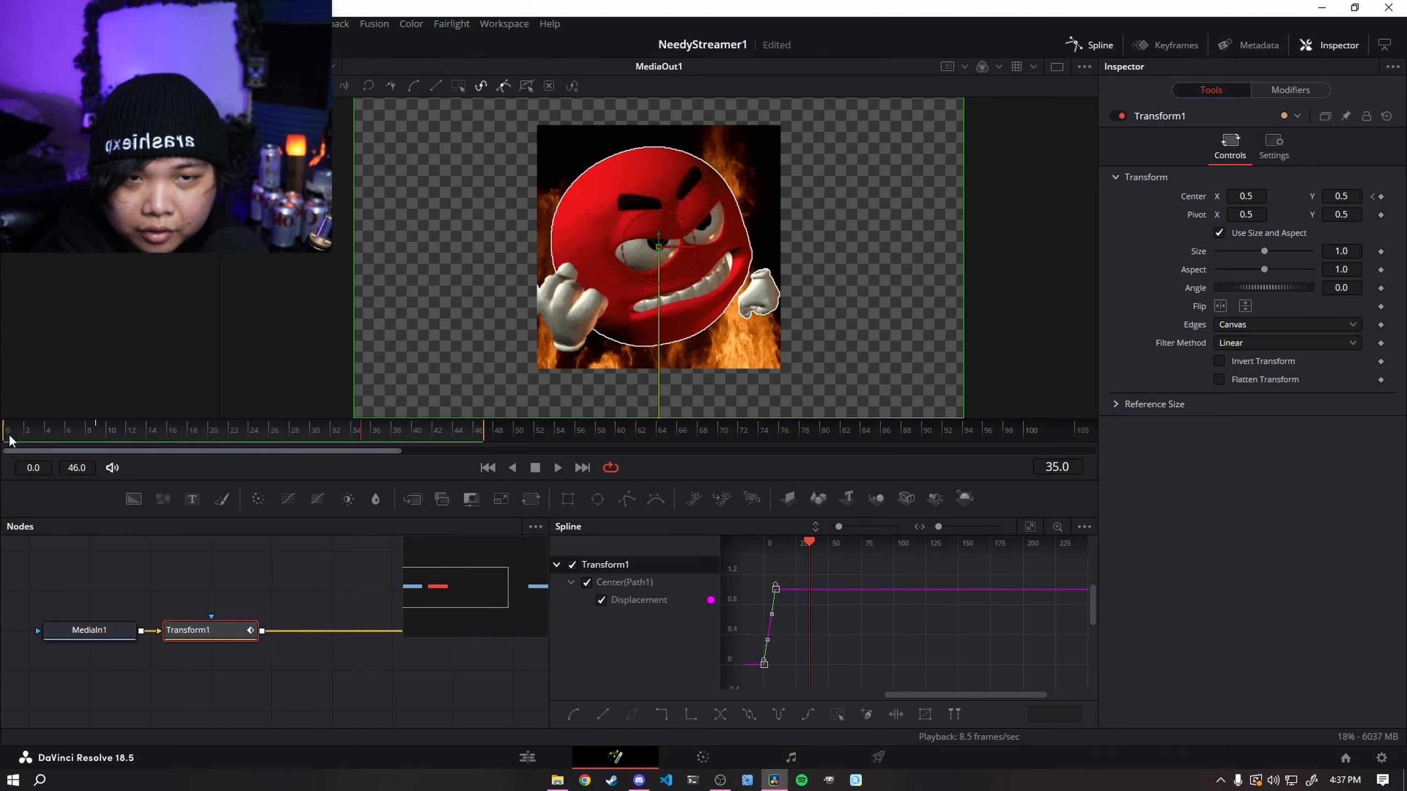
click(11, 437)
key(space)
key(space)
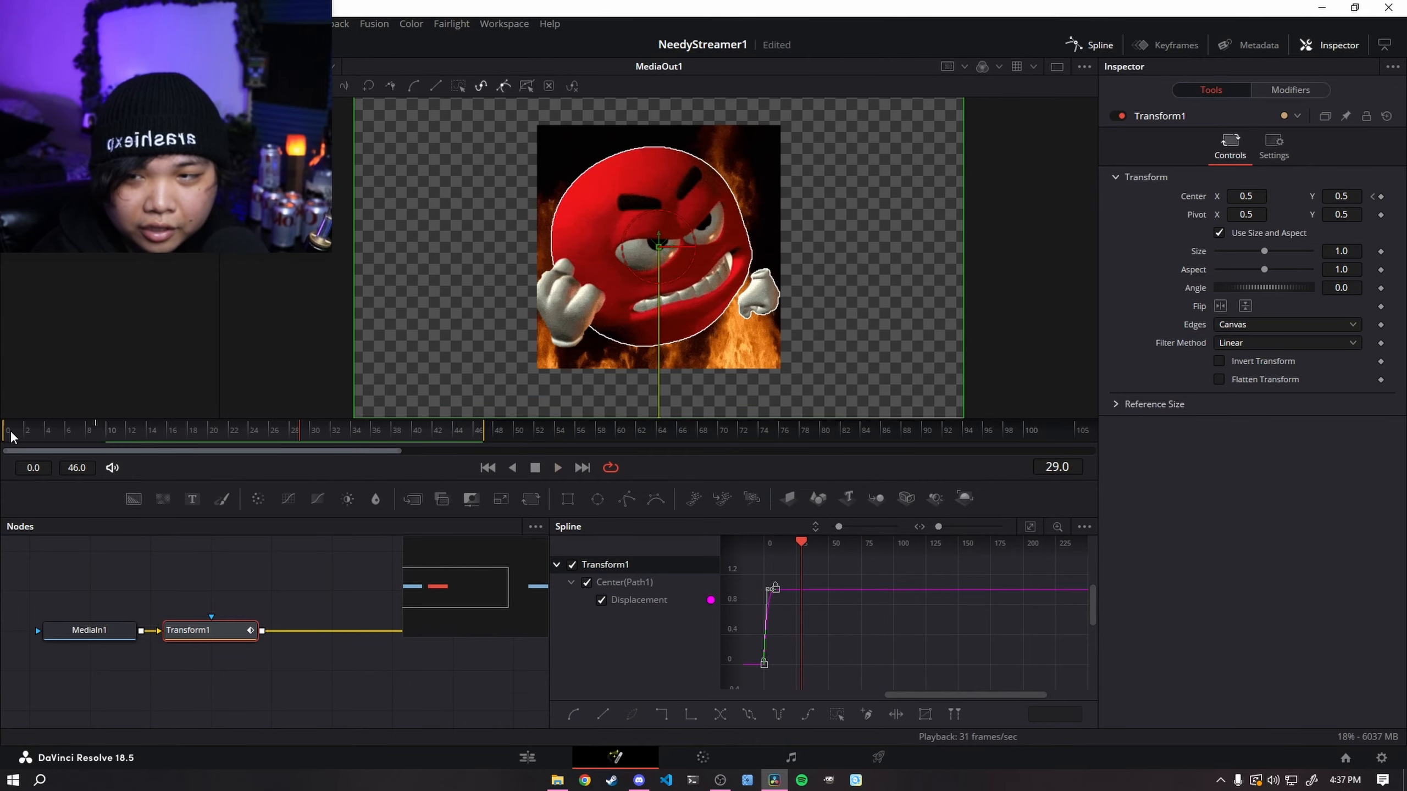
click(10, 437)
key(space)
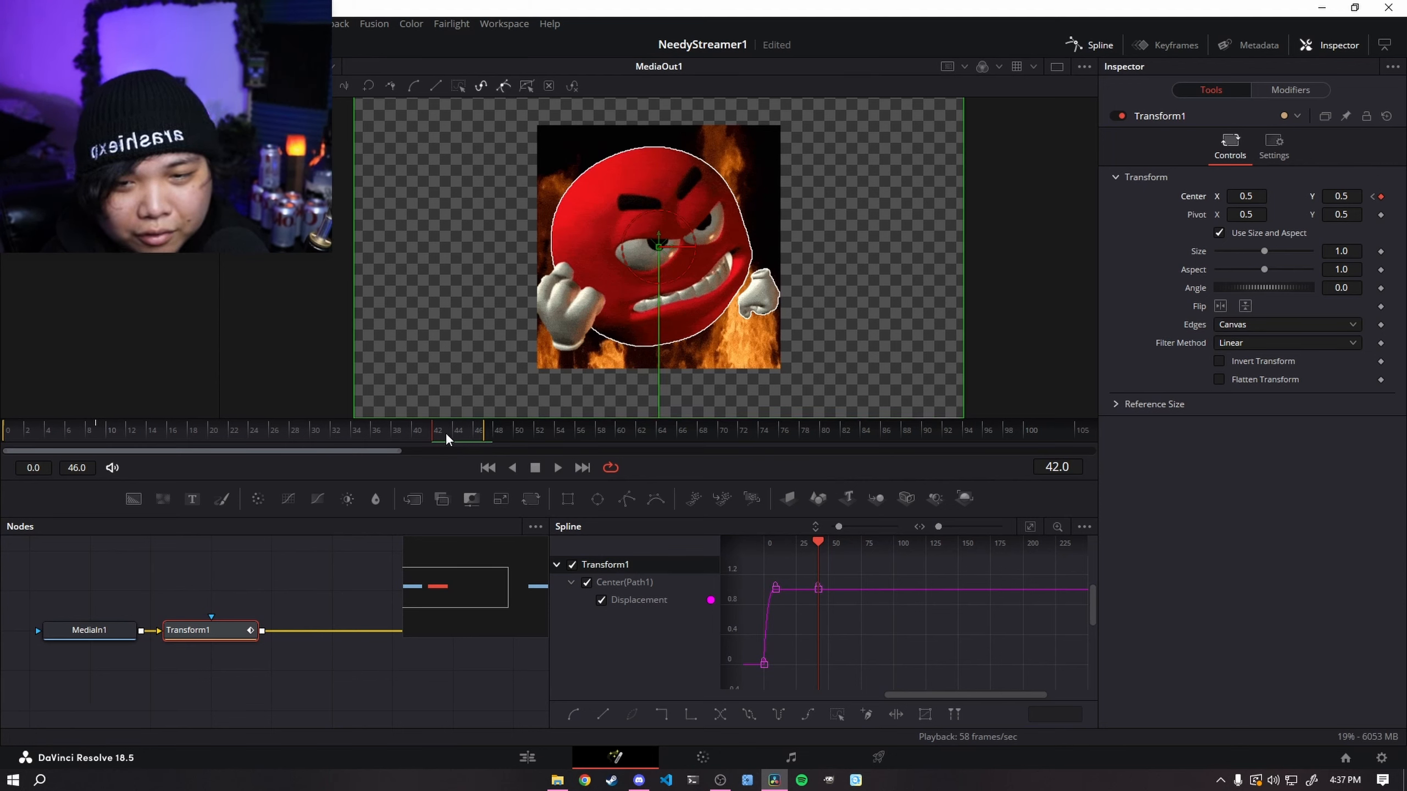
Step: Replace Center's frame 42 keyframe with a hold keyframe about nine frames before frame 47, and set Center Y to -2.009 at frame 47
click(1382, 196)
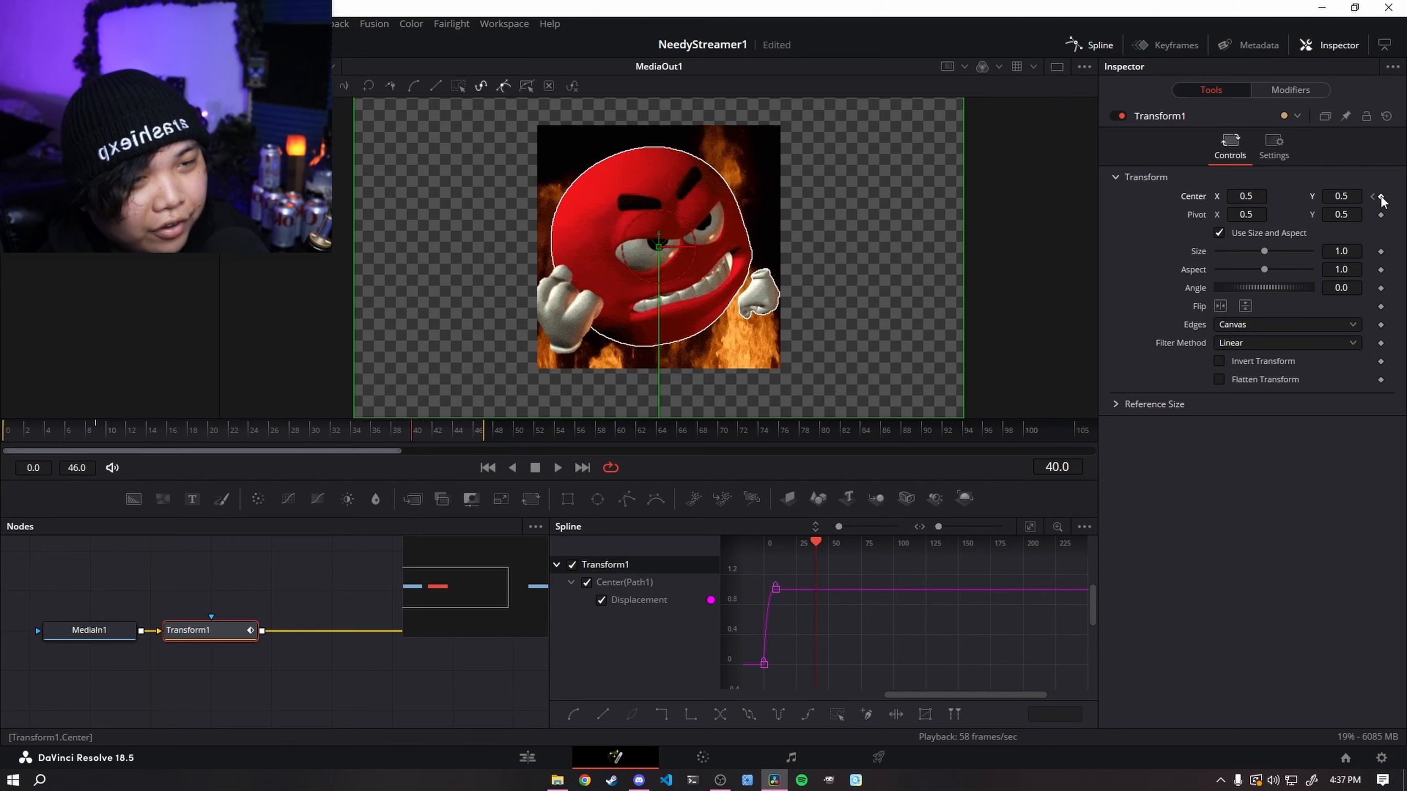
key(Left)
key(Left)
key(Left)
key(Left)
key(Left)
key(Left)
key(Left)
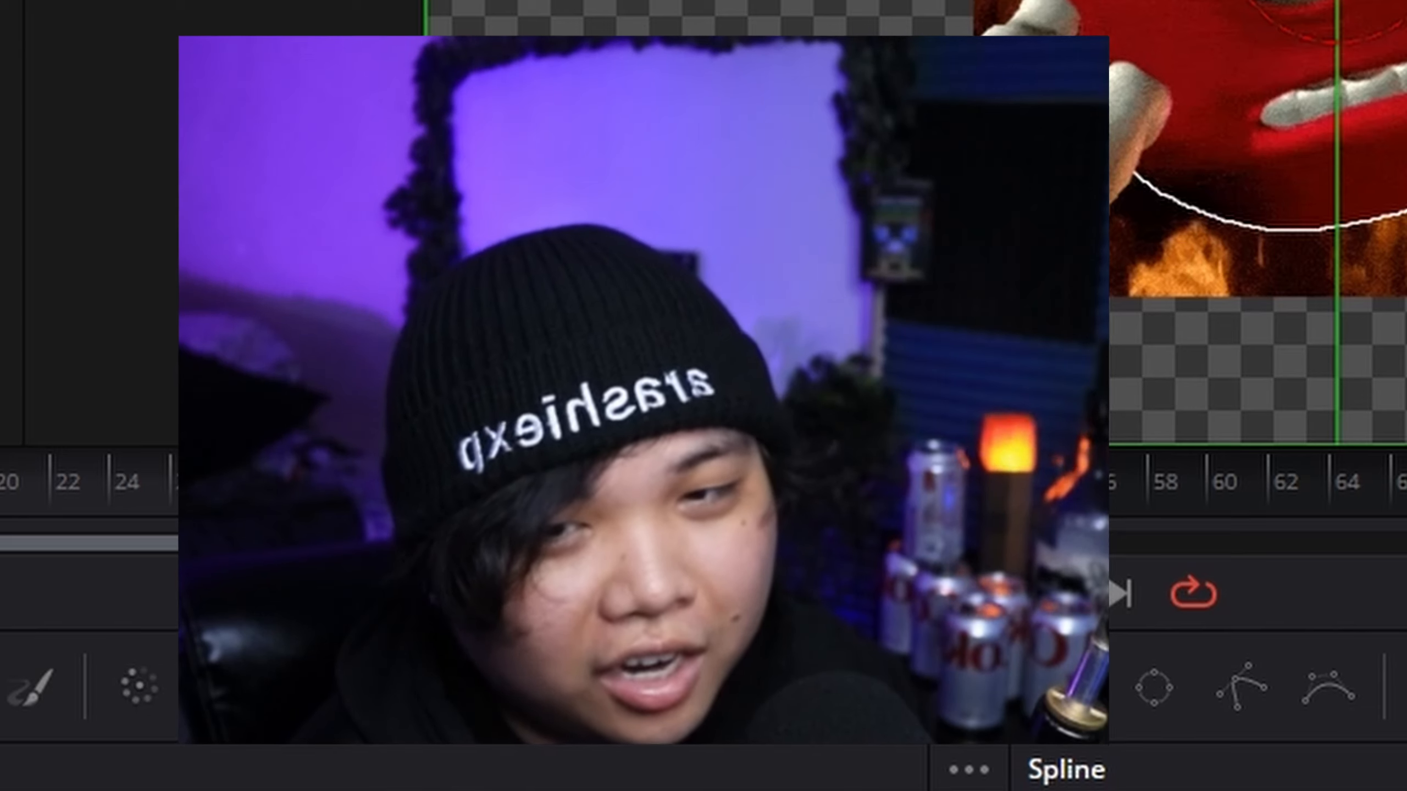
click(1310, 285)
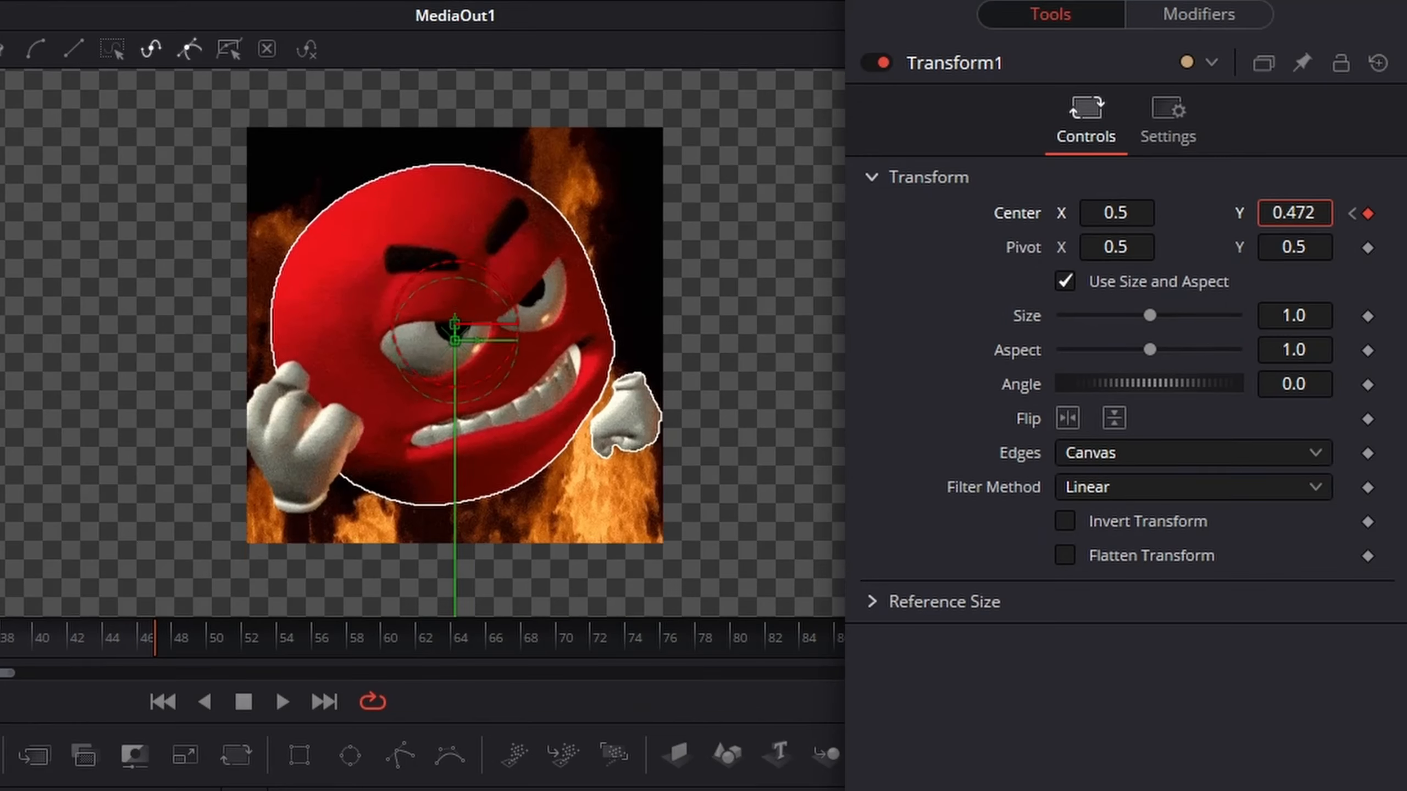
drag(1294, 213, 1174, 213)
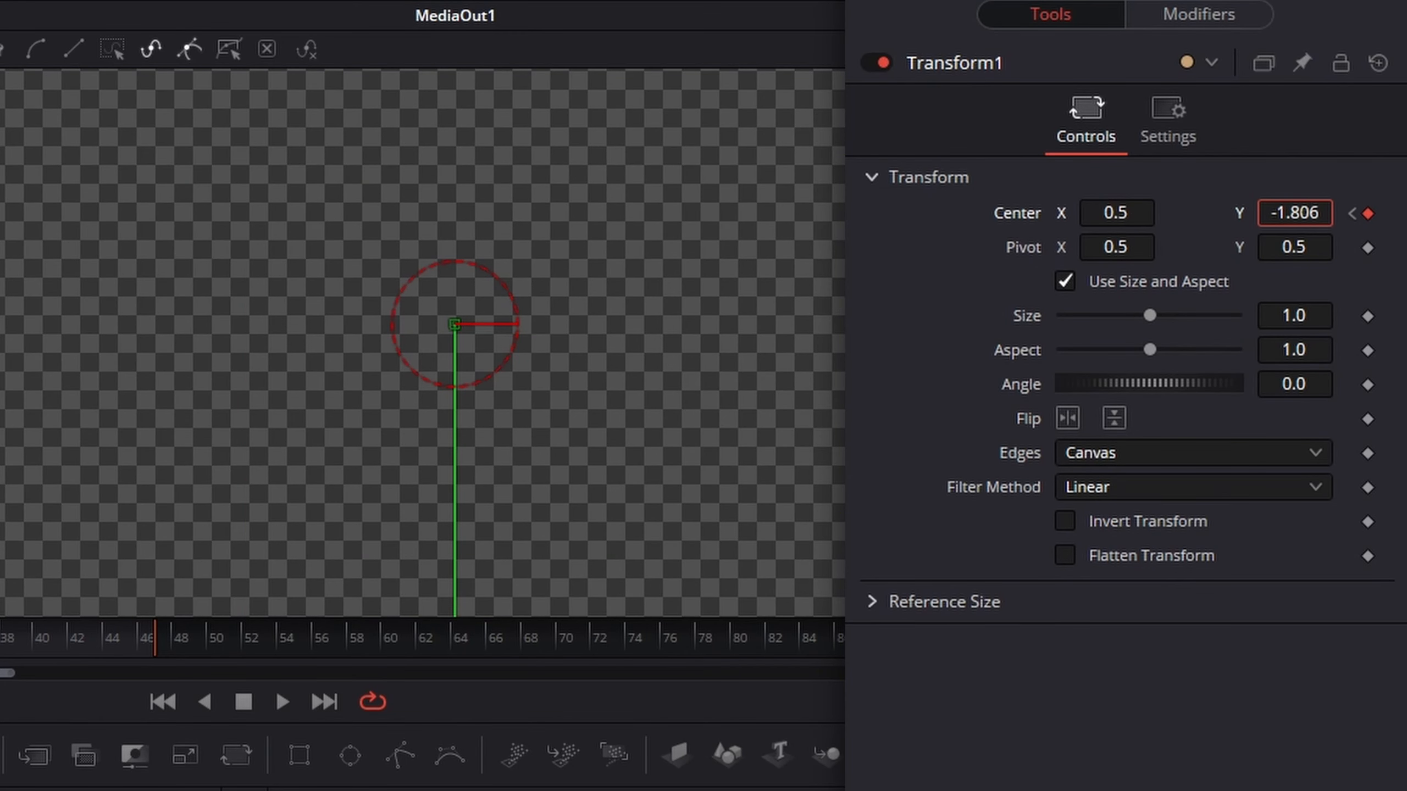
drag(1294, 213, 1255, 212)
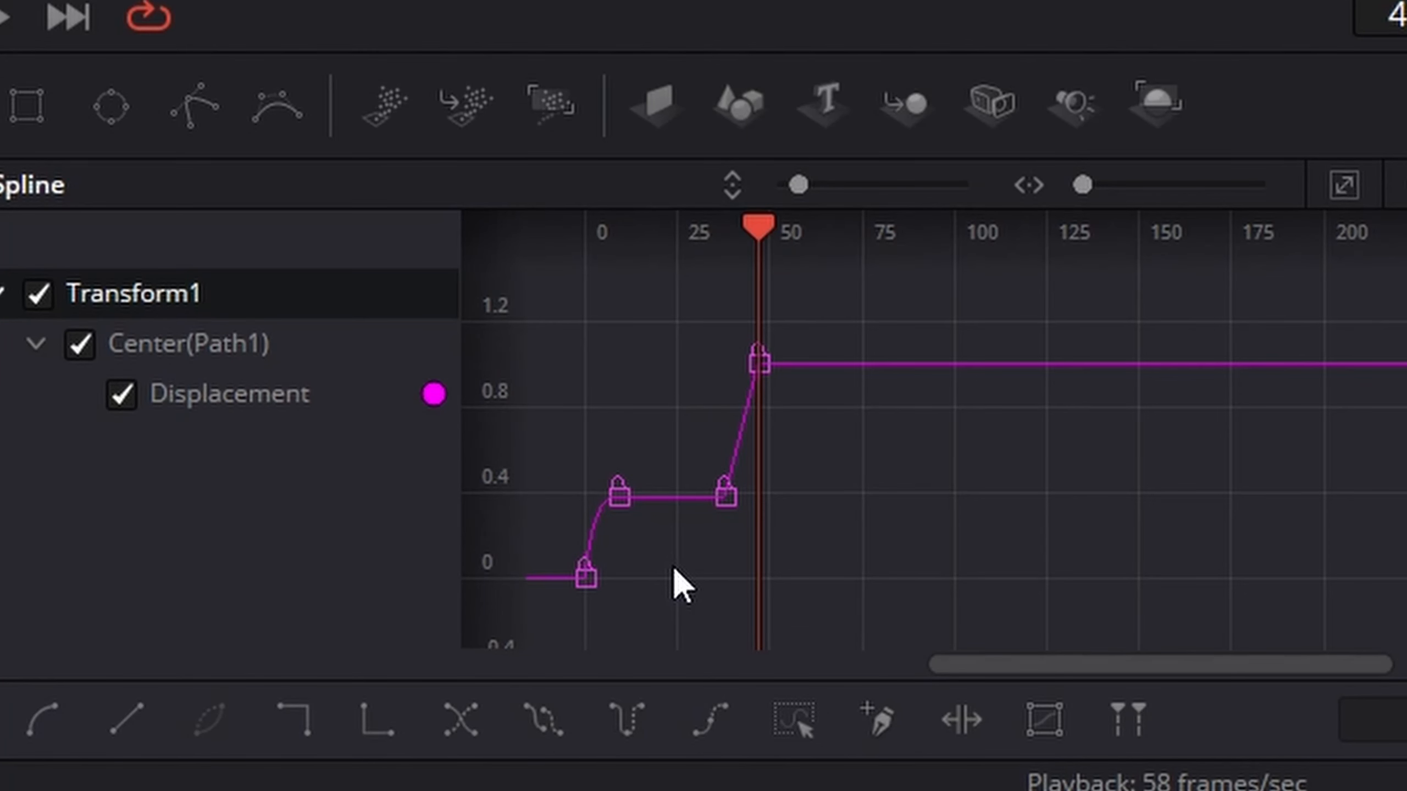
Step: Smooth the last two Displacement keyframes and reshape their handles so the slide-out starts slowly and accelerates steeply
drag(675, 562, 873, 315)
key(l)
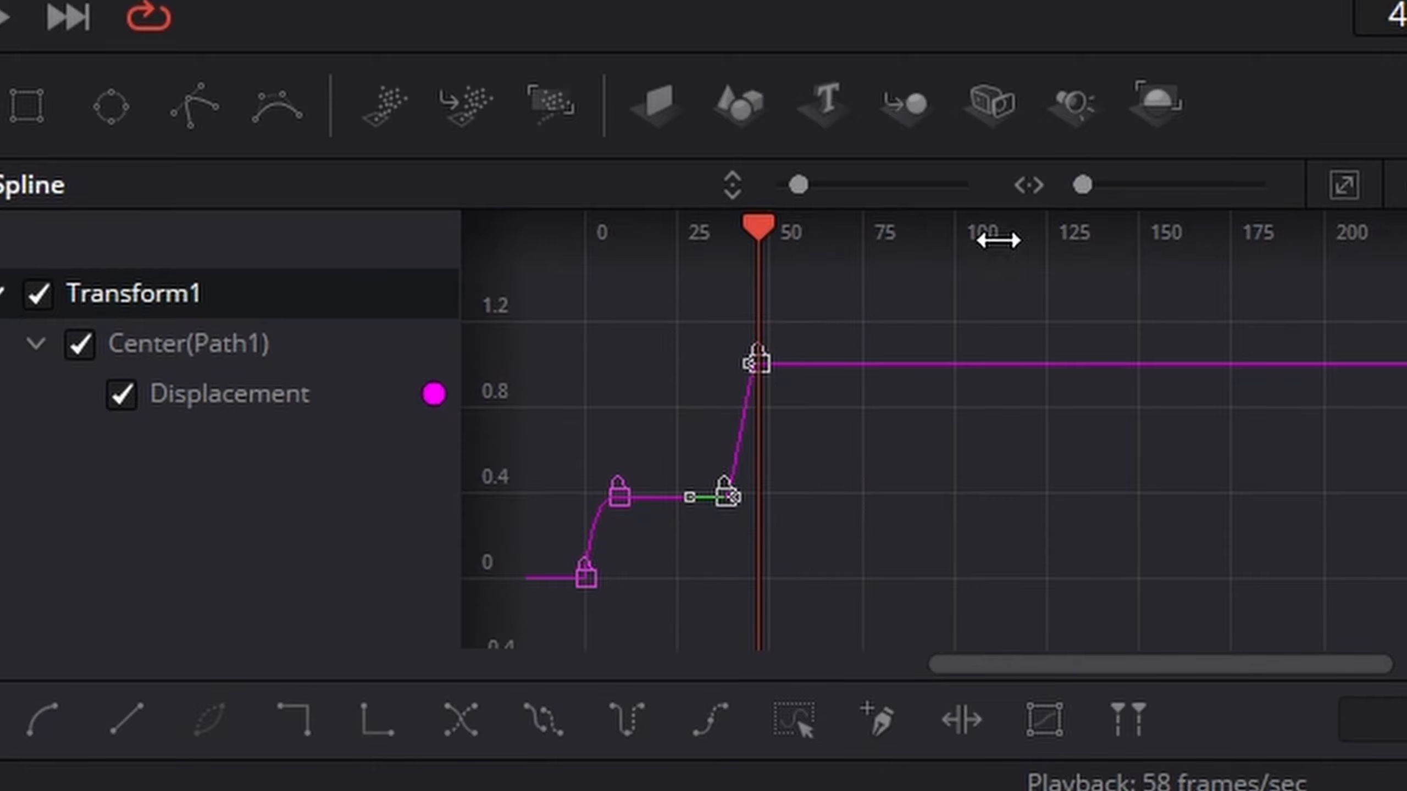
scroll(809, 470, up, 5)
drag(603, 548, 651, 560)
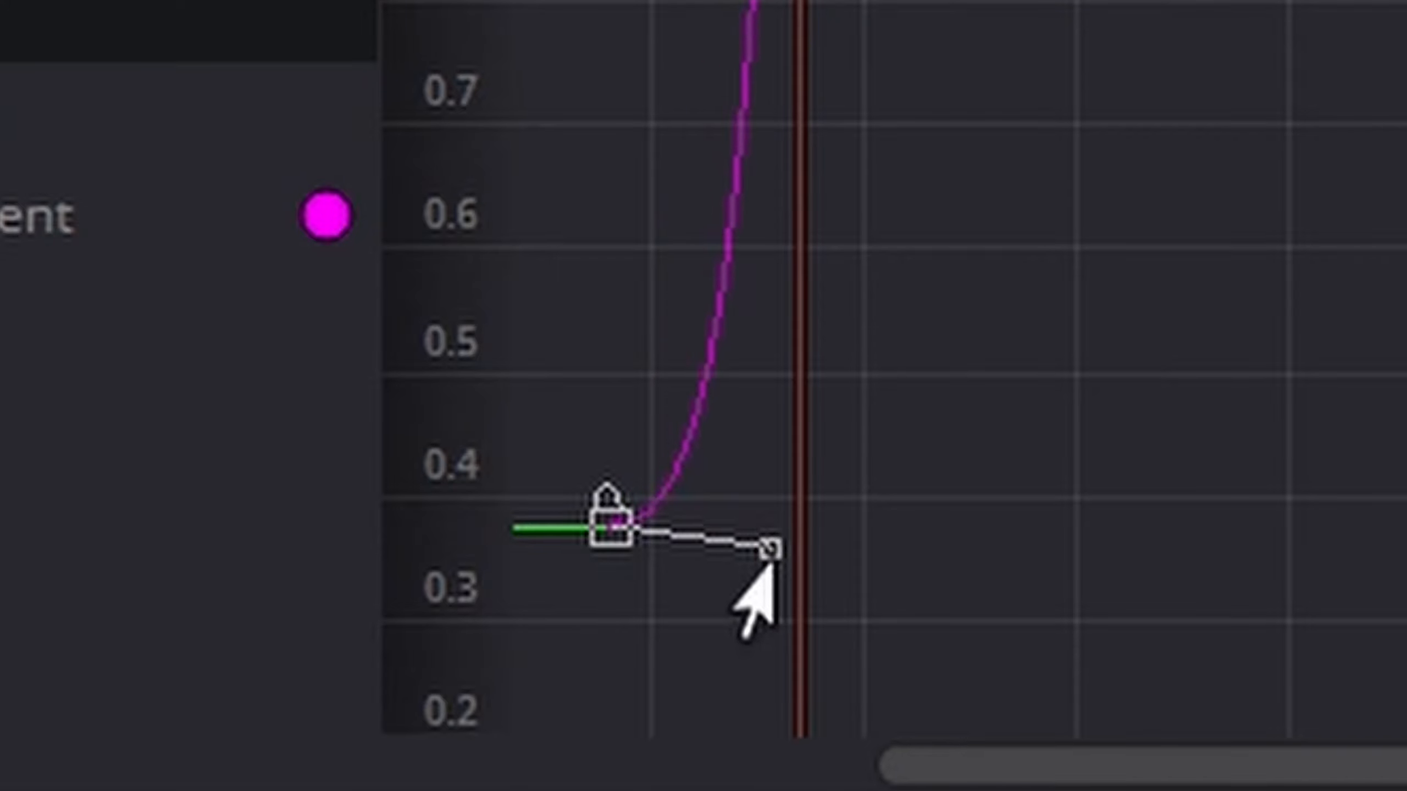
drag(770, 561, 973, 441)
scroll(831, 388, up, 5)
drag(732, 245, 762, 421)
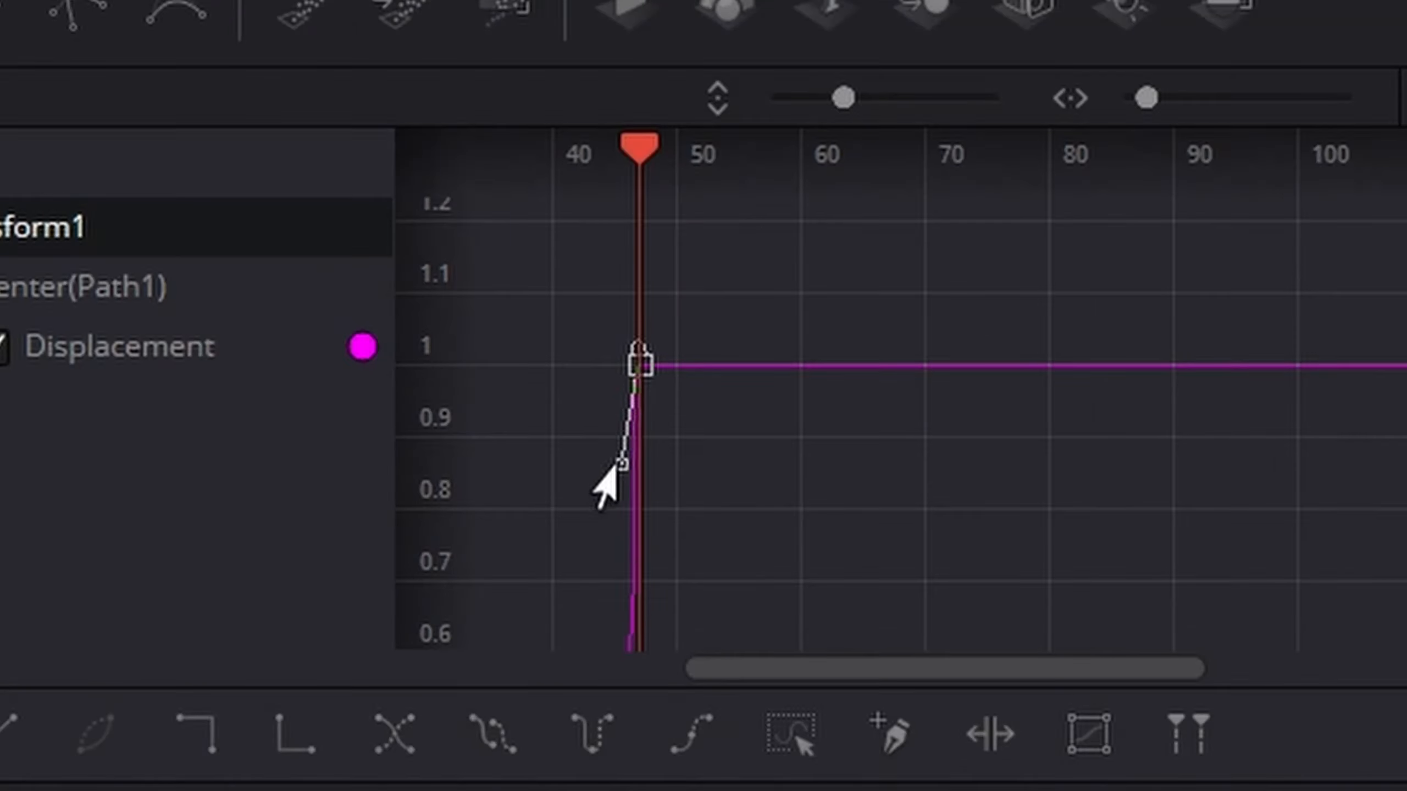
drag(618, 469, 634, 503)
scroll(745, 544, down, 4)
scroll(748, 540, up, 1)
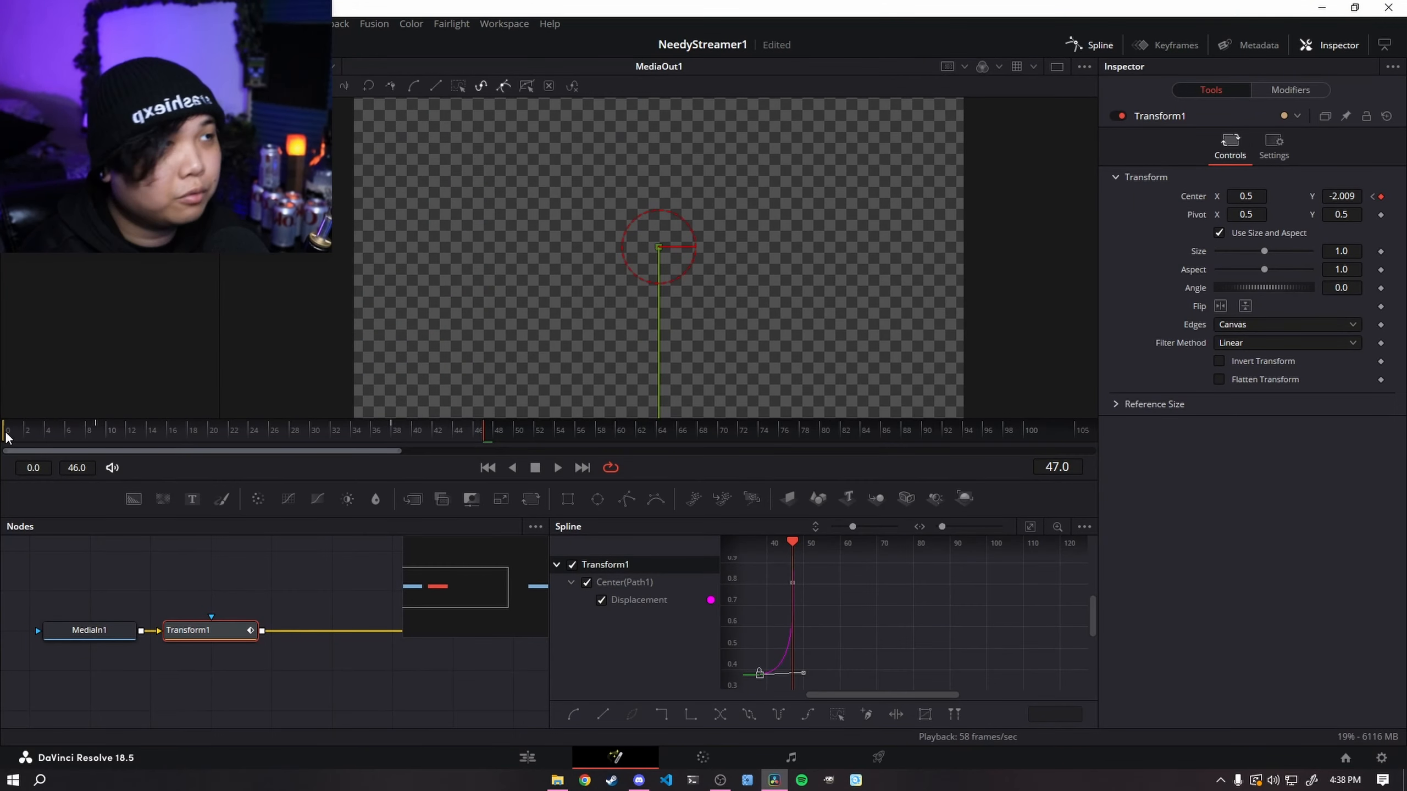
Step: Play and scrub the complete slide-in and slide-out animation to check its motion
key(space)
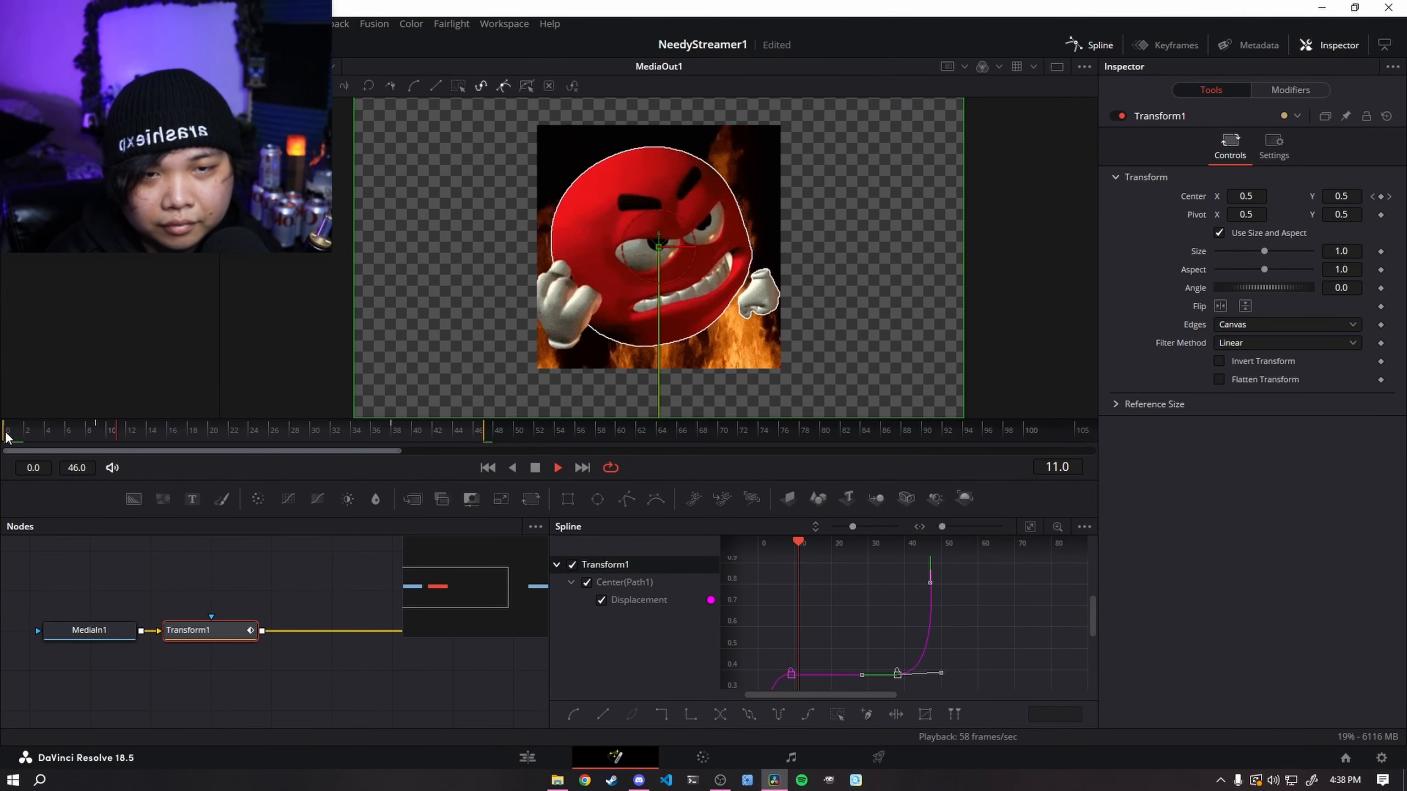
key(space)
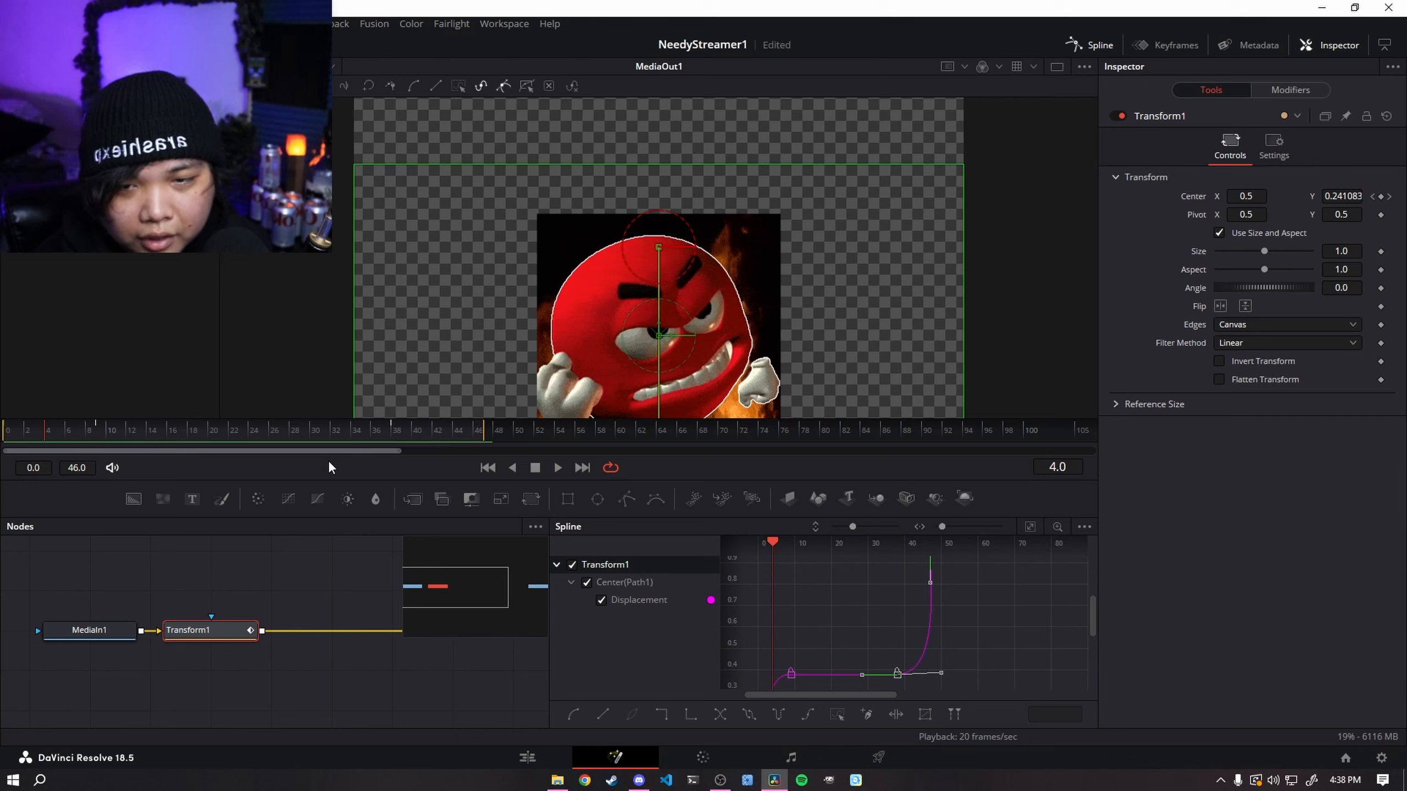
drag(377, 433, 488, 435)
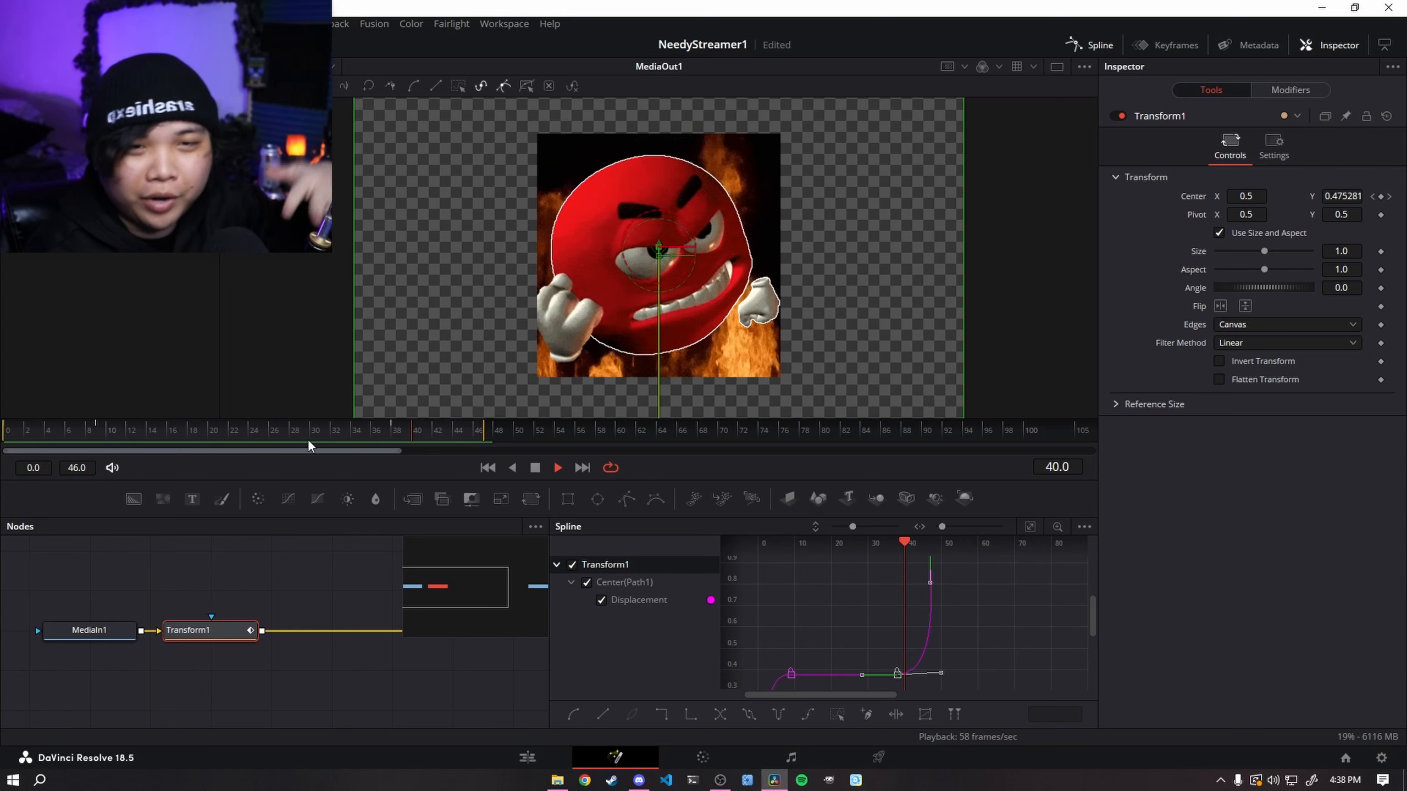
scroll(859, 617, down, 2)
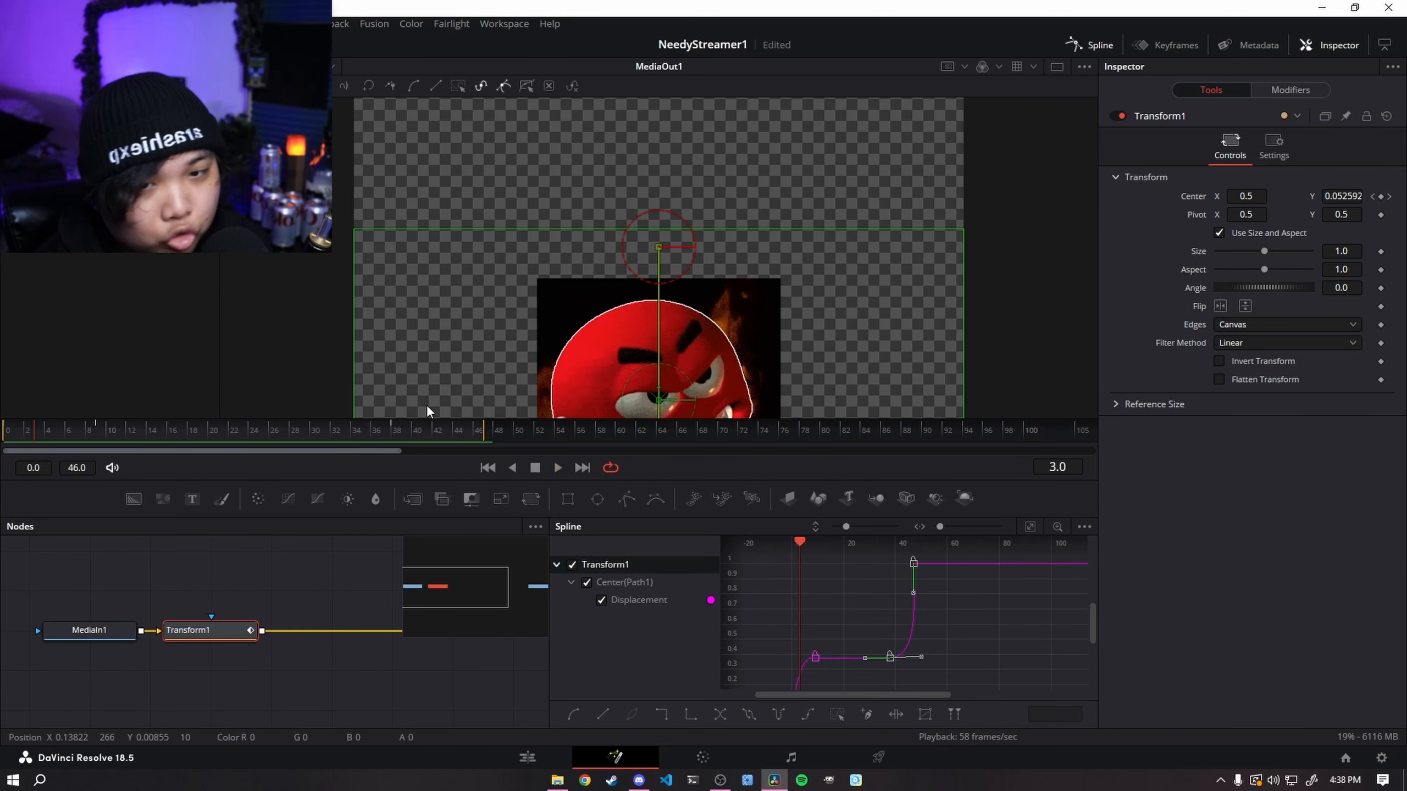
Step: Revert the slide-out's easing to a straight line between the last two Displacement keyframes and play the slide-out to judge its linear motion
key(ctrl+z)
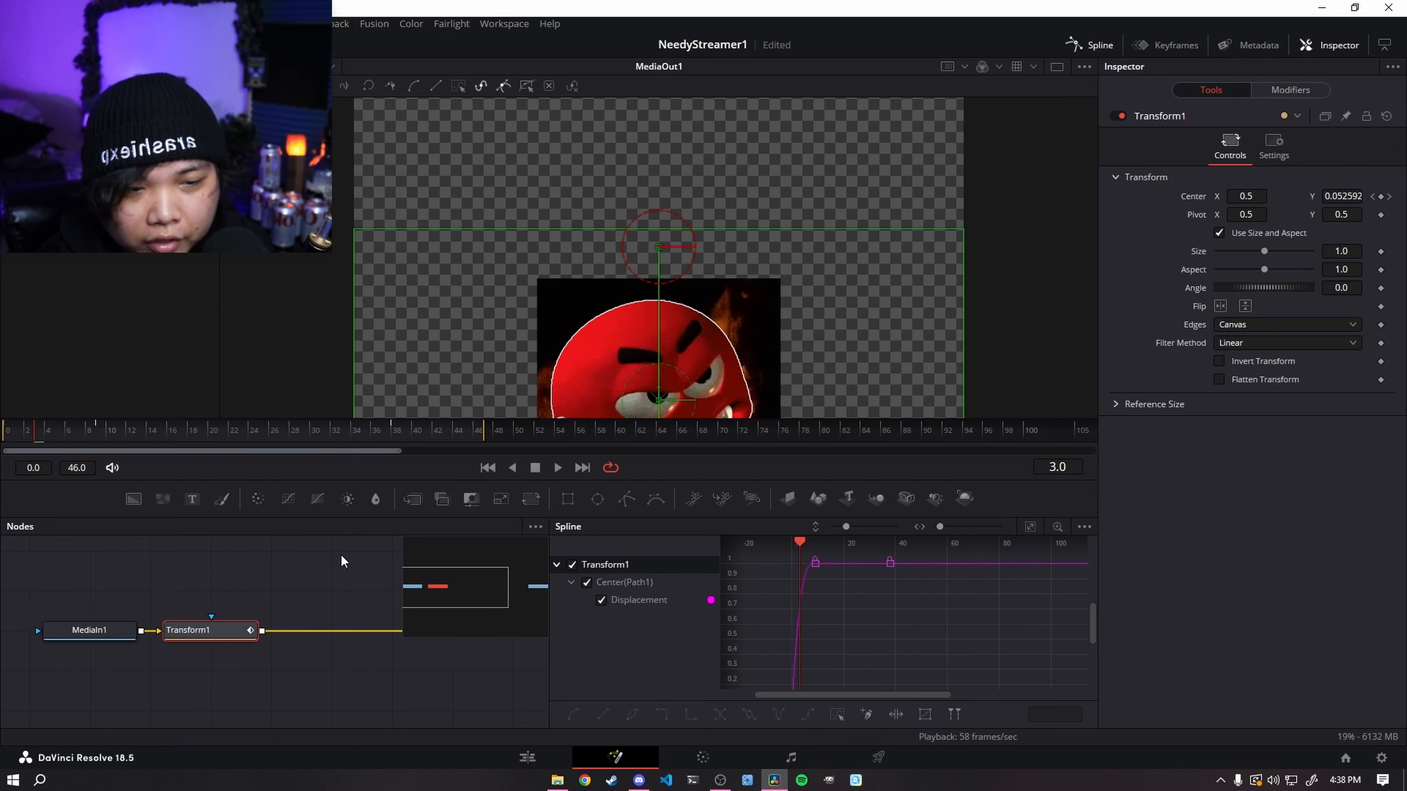
key(space)
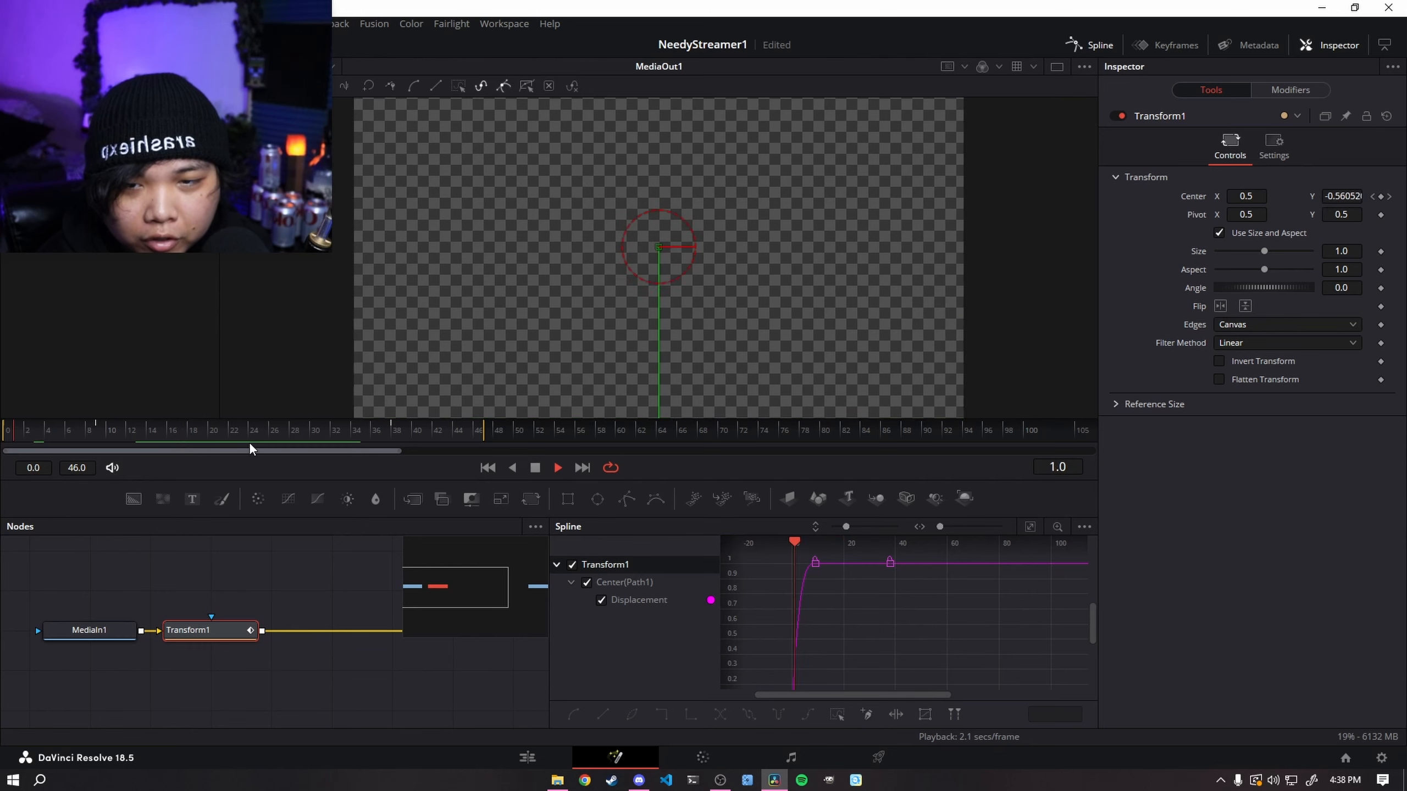
key(ctrl+z)
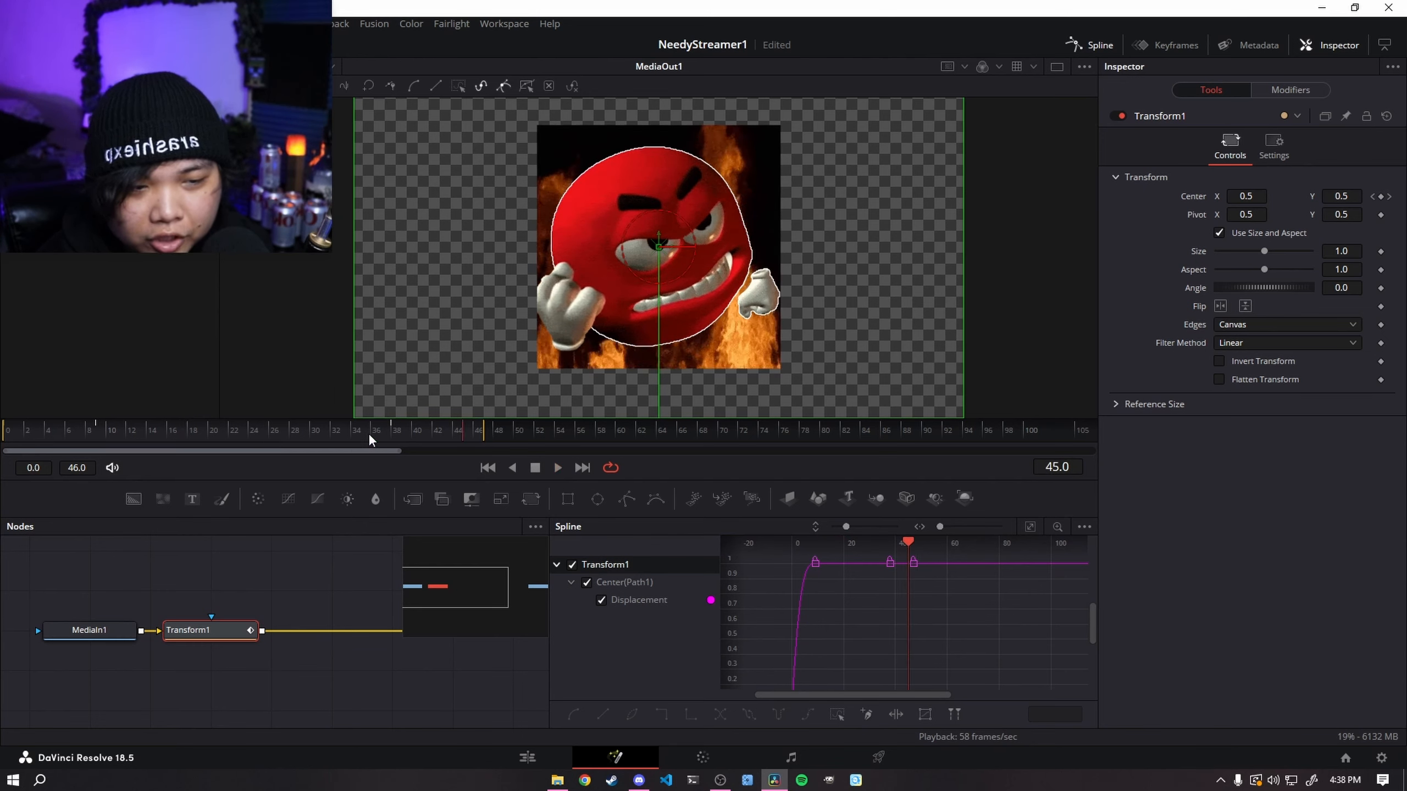
click(358, 429)
key(space)
key(ctrl+z)
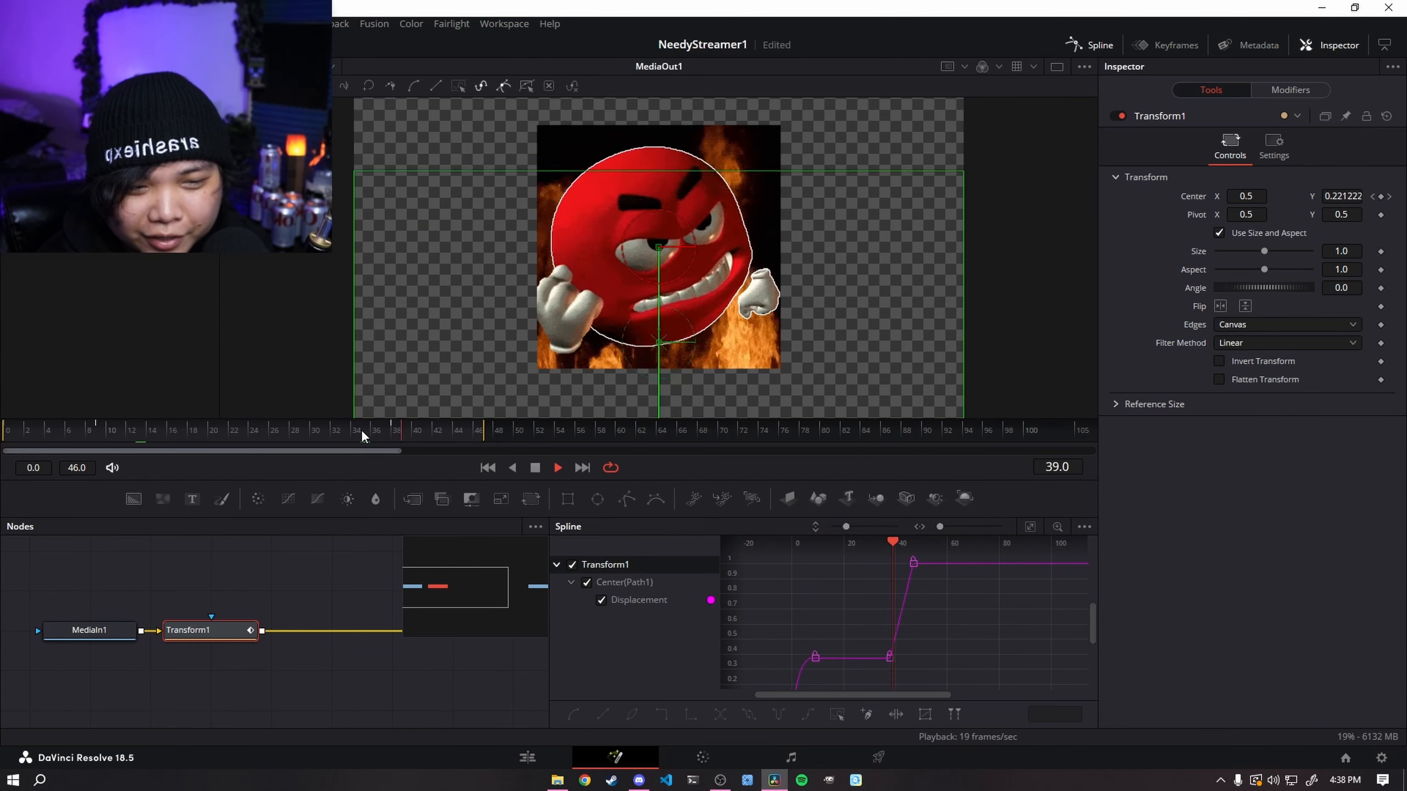
click(414, 431)
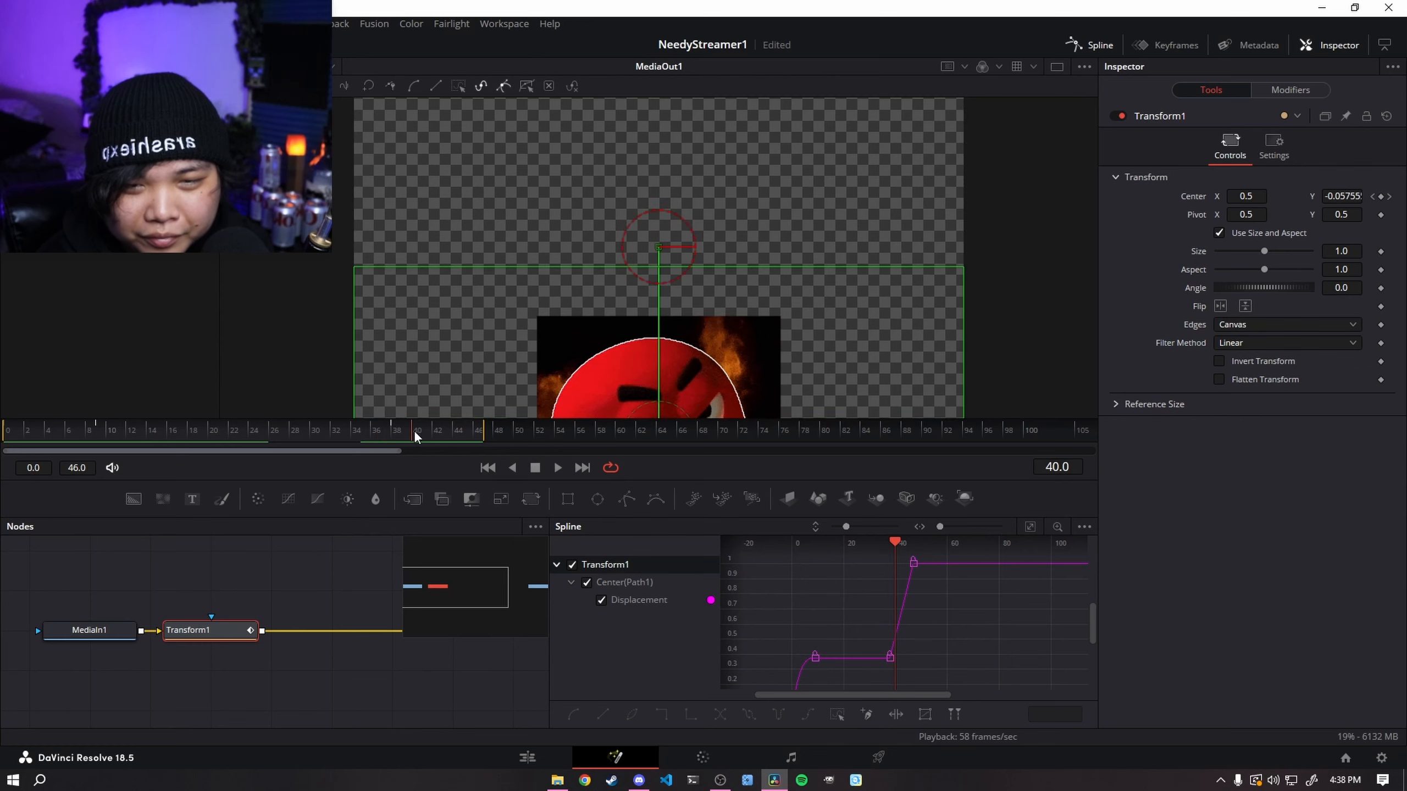
key(space)
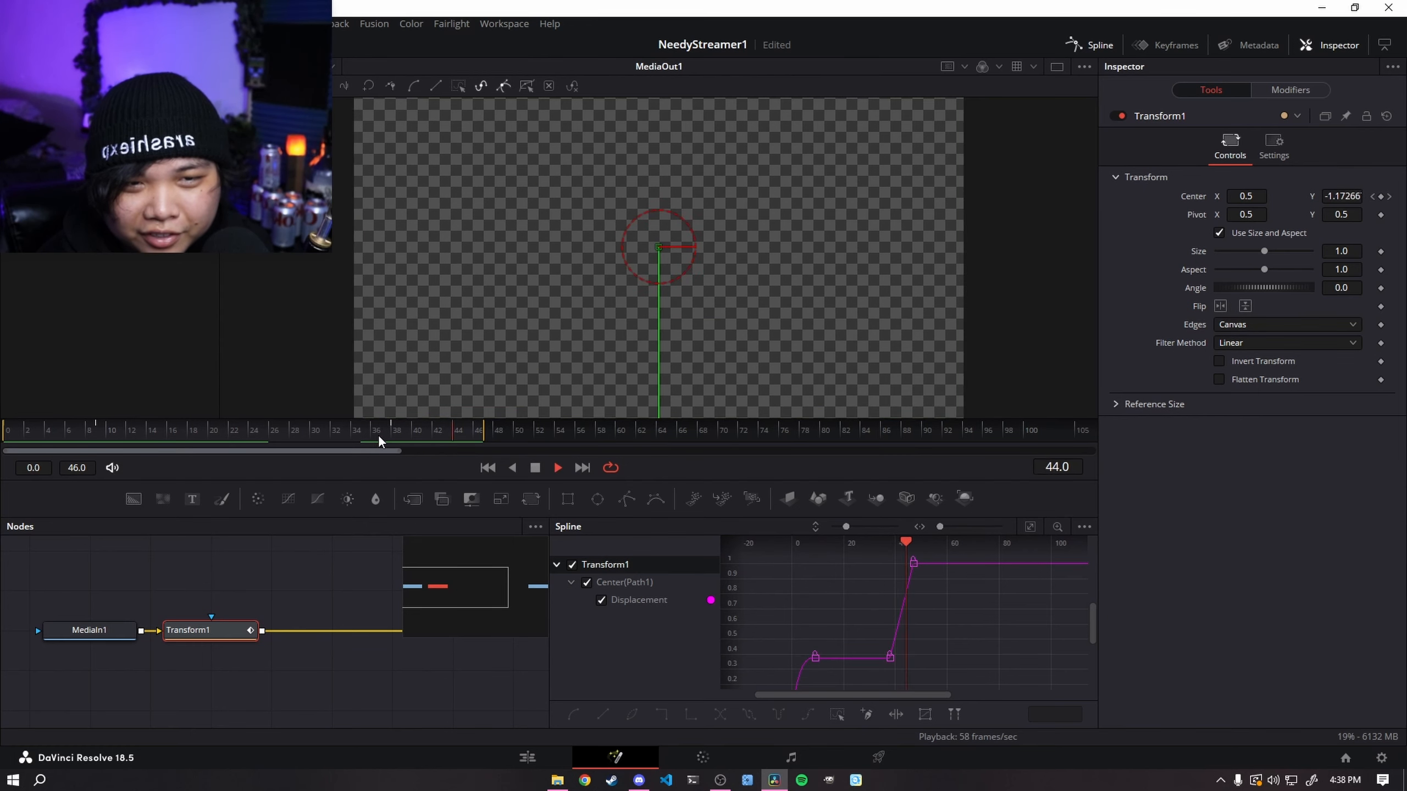